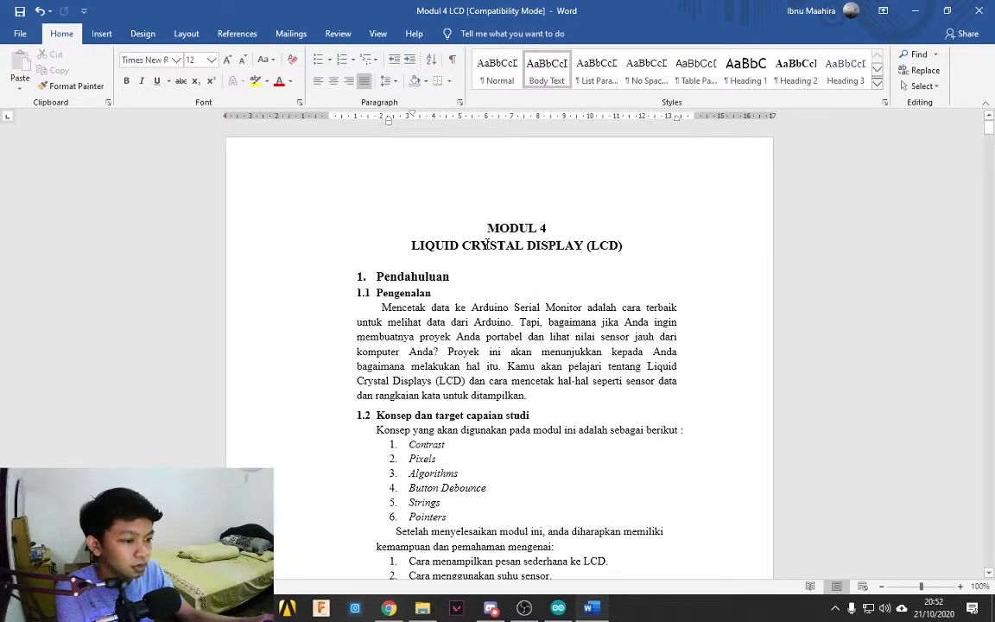
Correct the second learning target in section 1.2 to read "Cara menggunakan sensor suhu.".
scroll(530, 246, "down", 2)
scroll(530, 246, "up", 2)
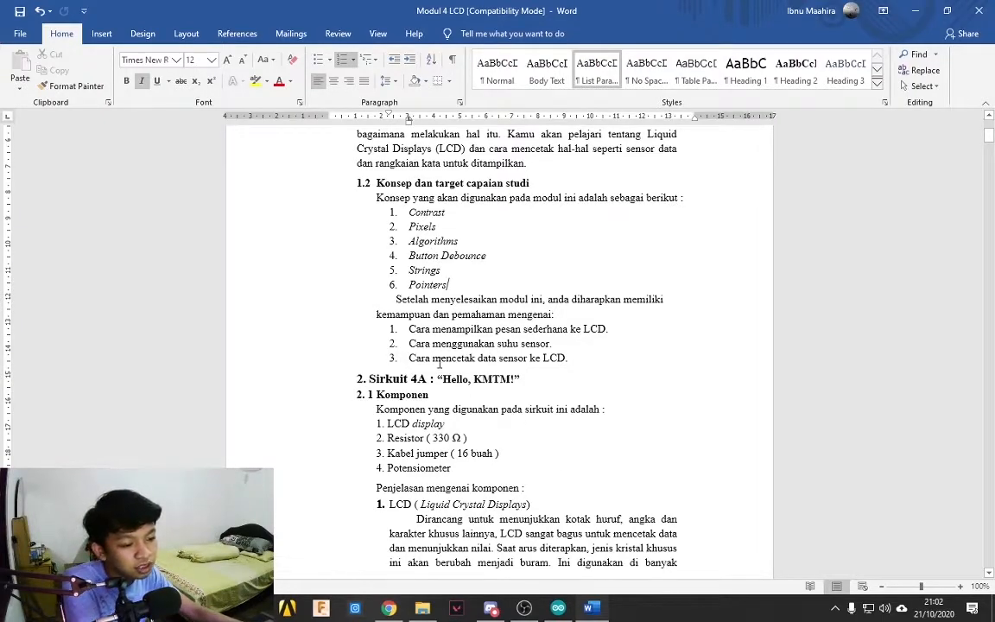
left_click(617, 332)
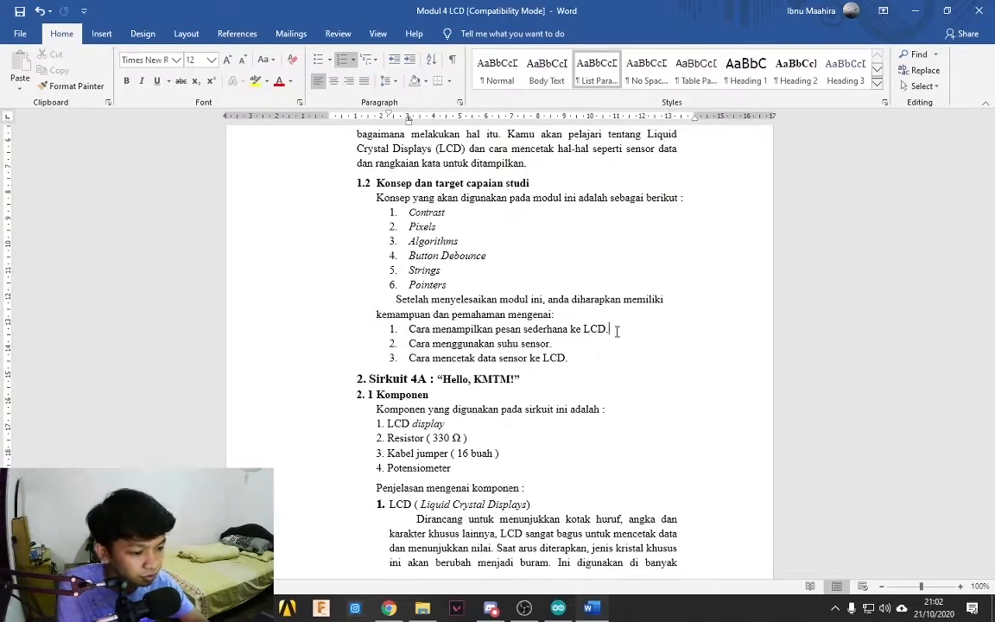
key("ctrl+z")
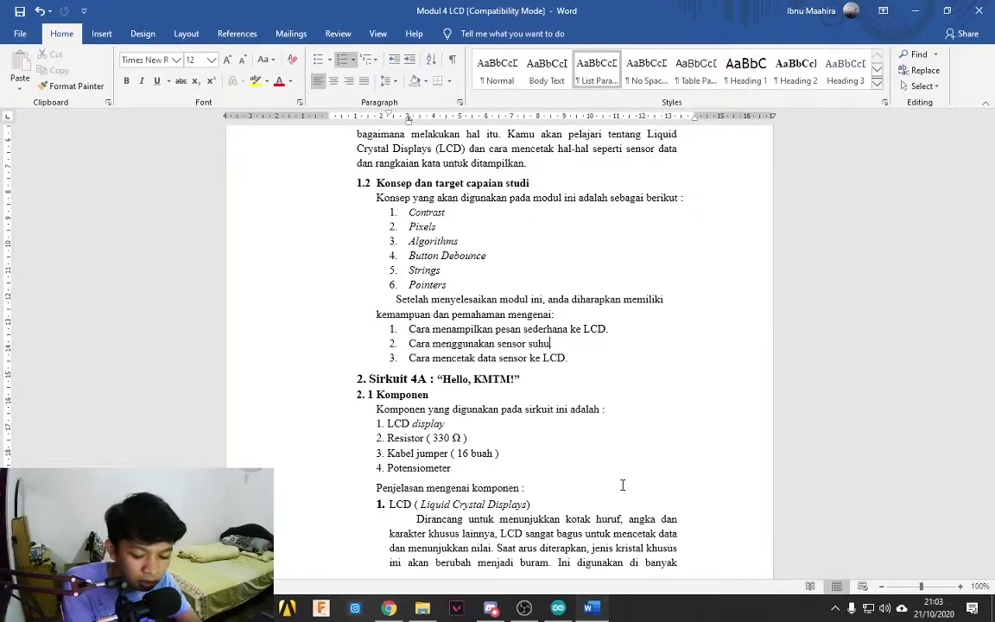
type(".")
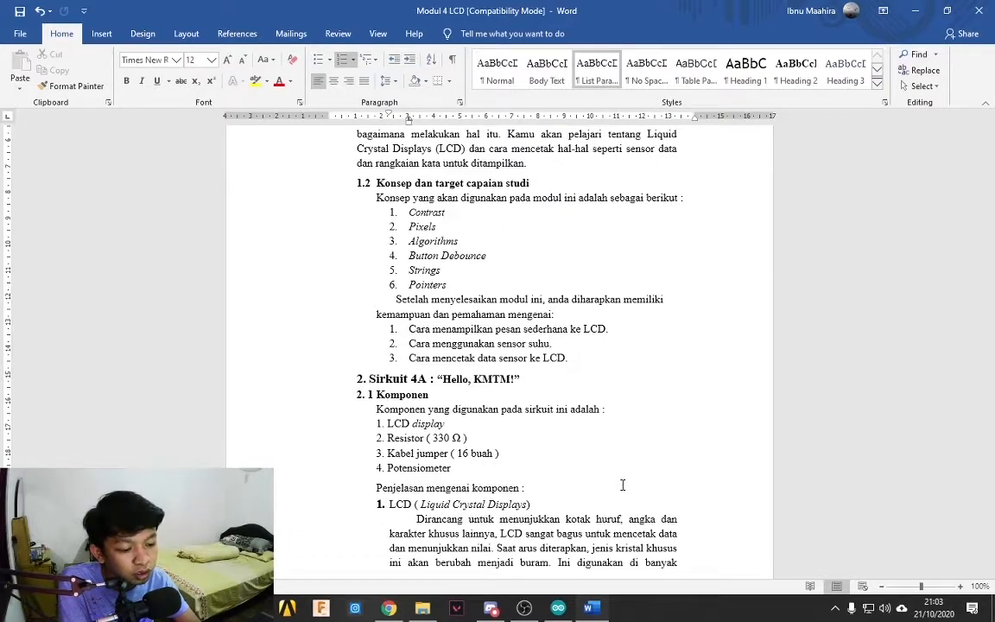
key("BackSpace")
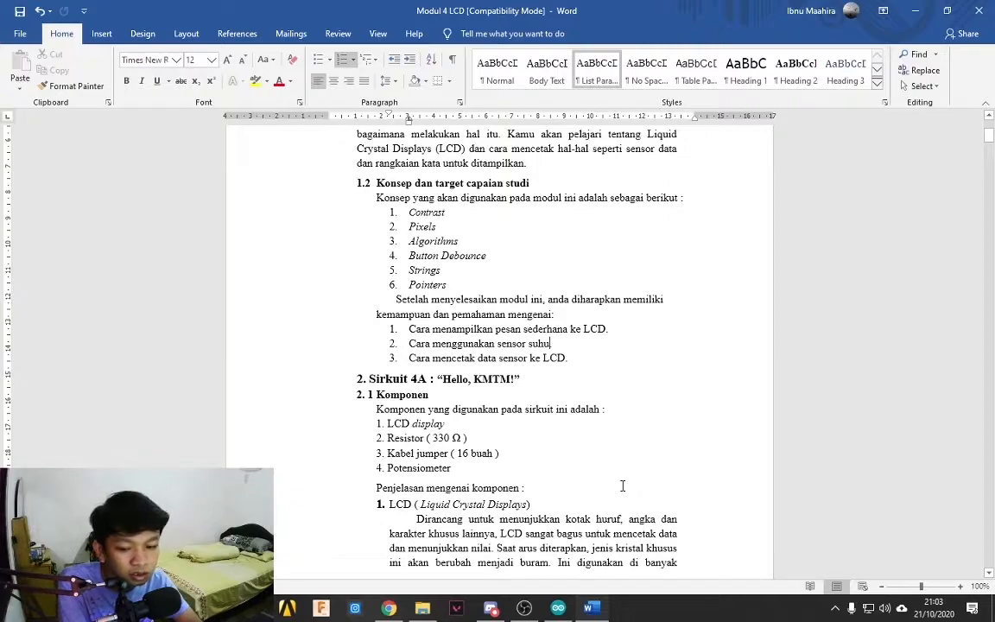
type(".")
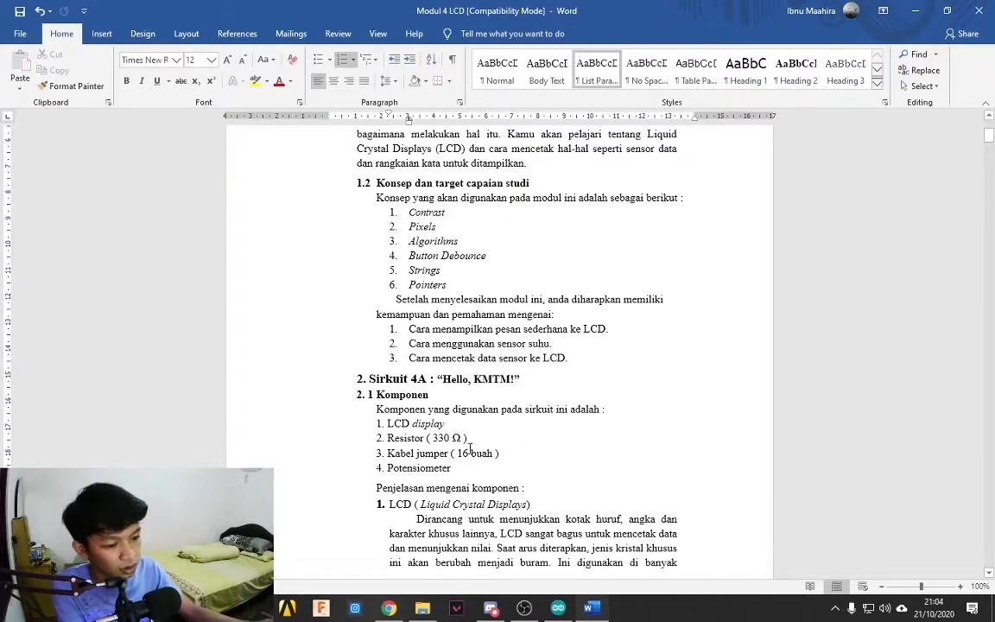
scroll(553, 483, "down", 4)
type(".")
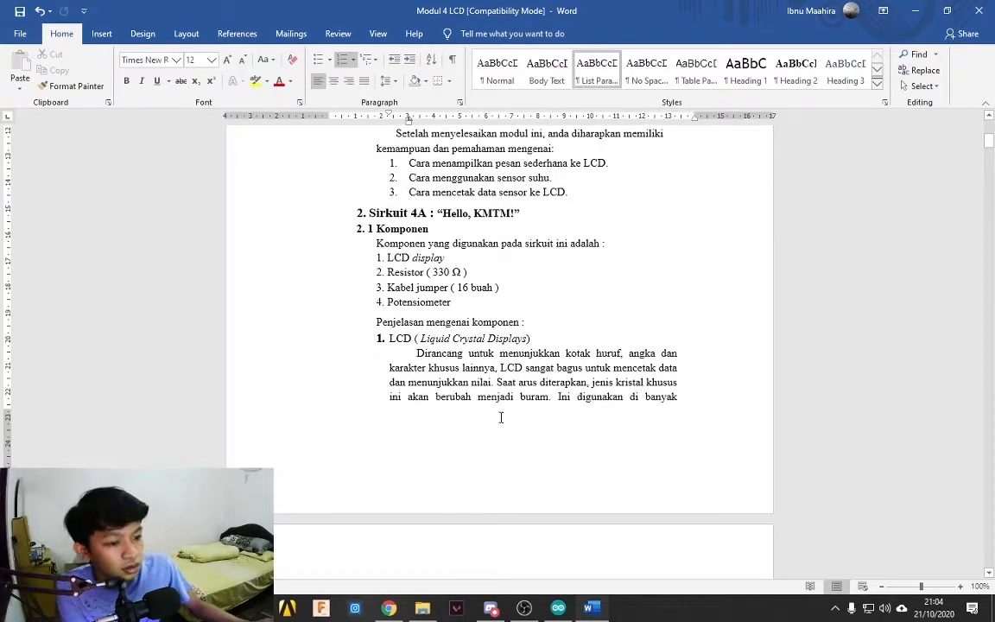
key("BackSpace")
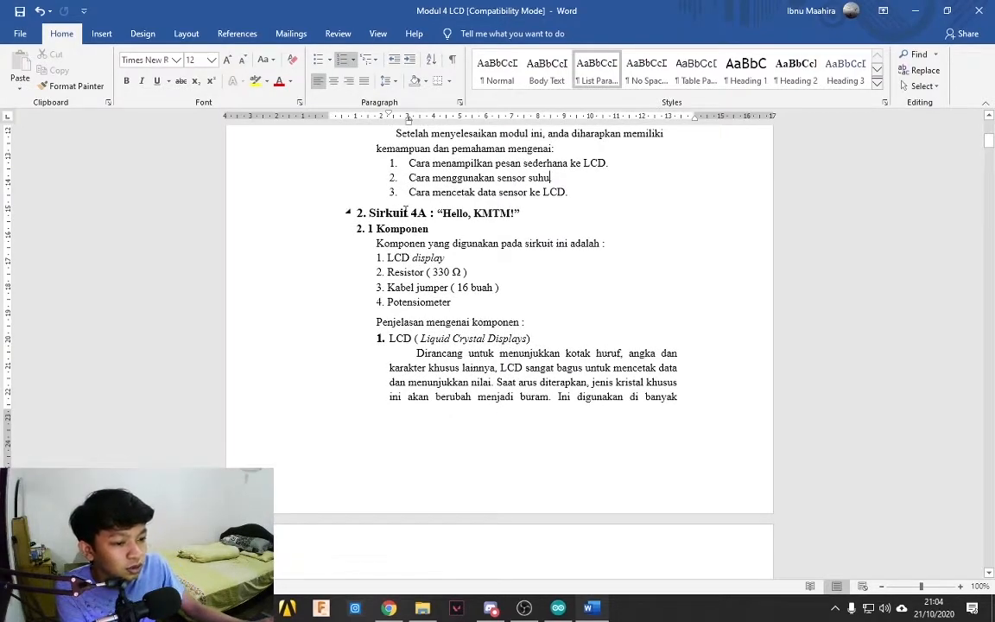
type(".")
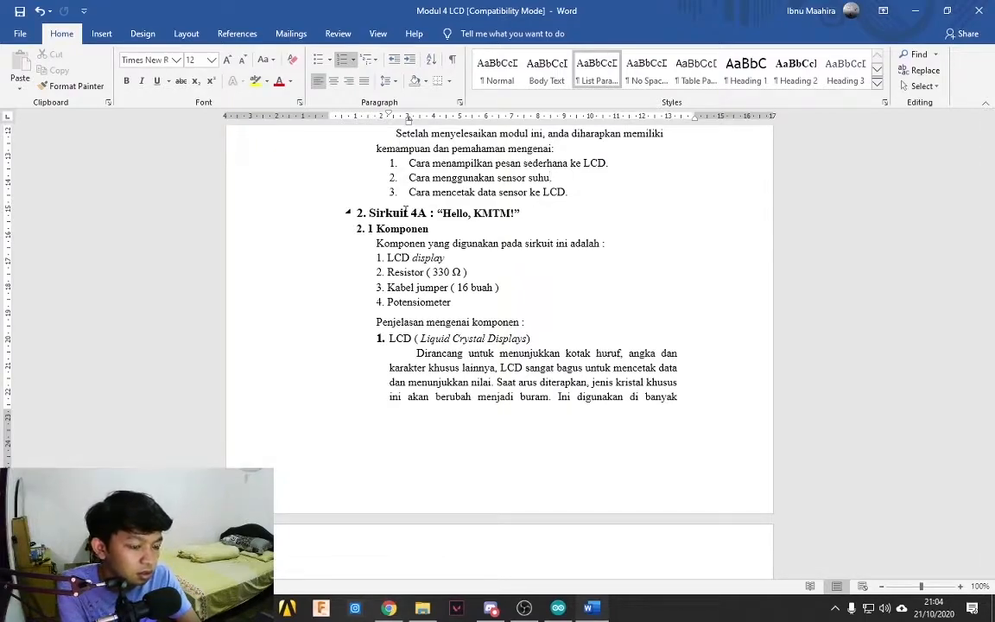
Read through the section 2.1 component list and the 2.2 explanations of contrast and pixels.
scroll(410, 210, "down", 2)
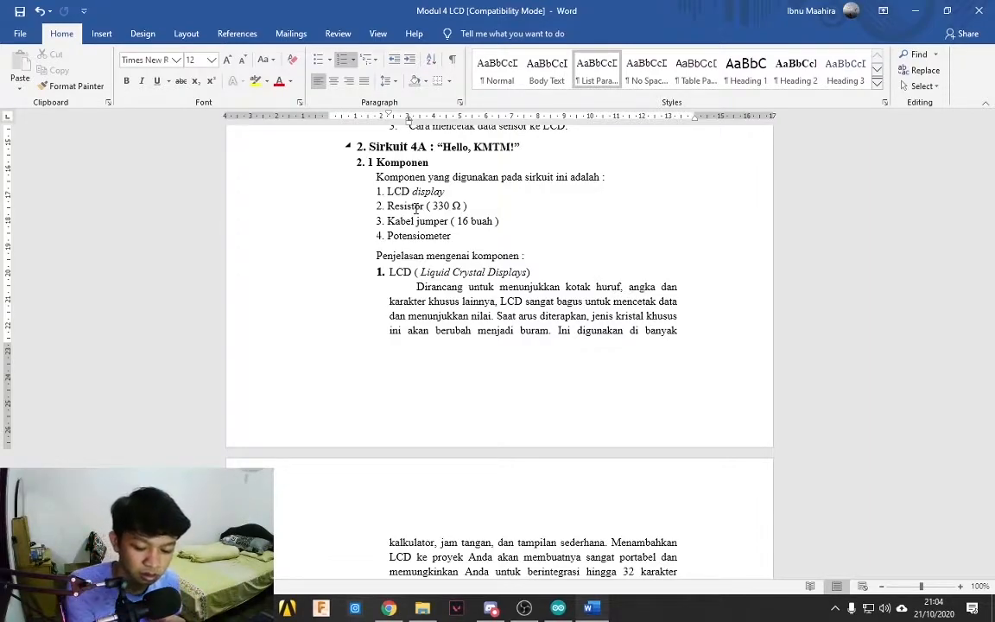
scroll(486, 193, "down", 2)
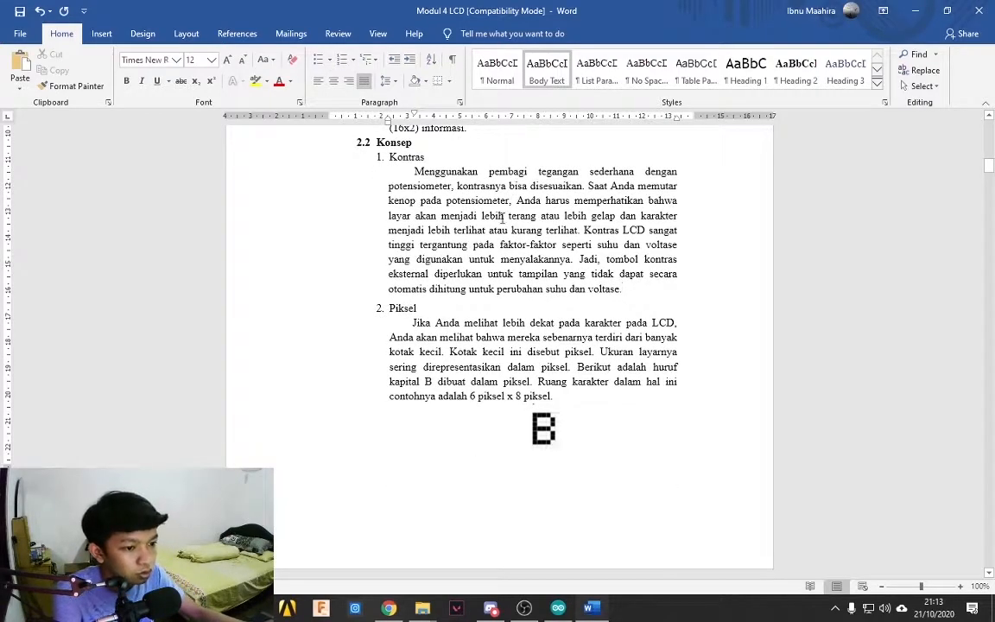
scroll(527, 277, "up", 2)
scroll(542, 264, "up", 5)
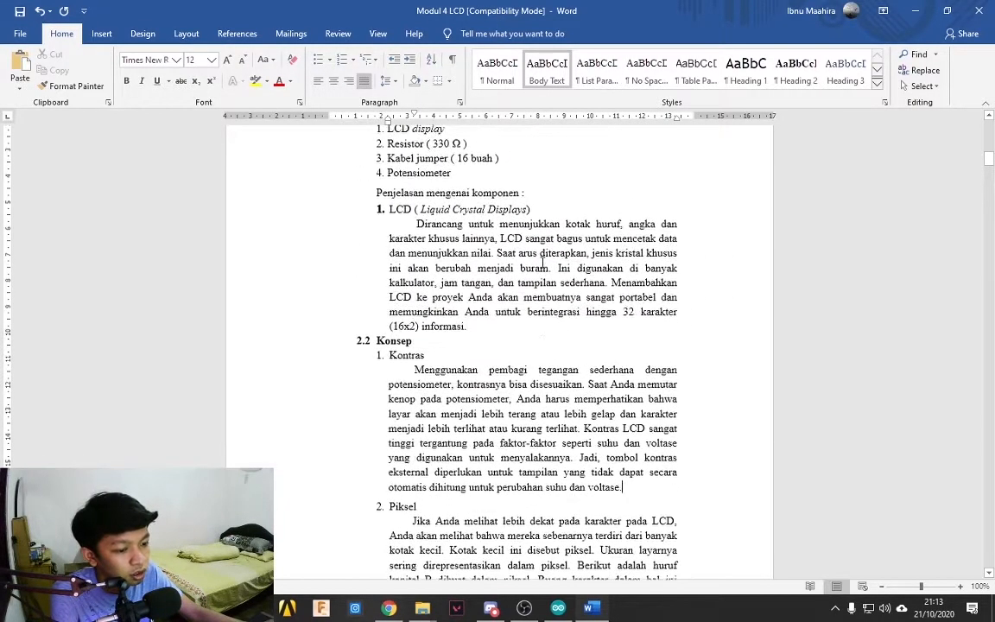
scroll(542, 263, "down", 6)
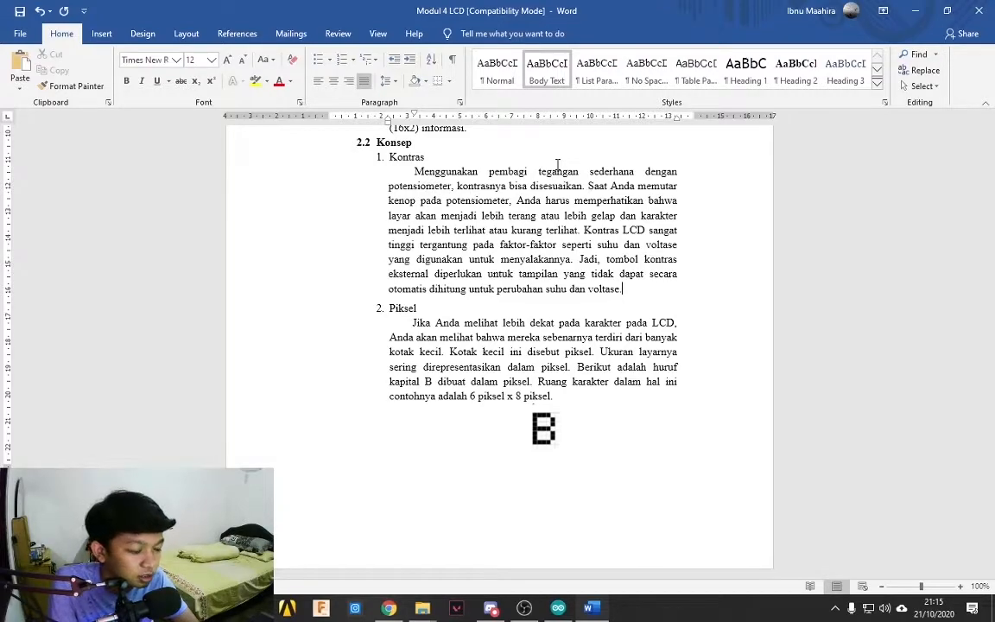
scroll(549, 284, "down", 4)
scroll(522, 371, "up", 2)
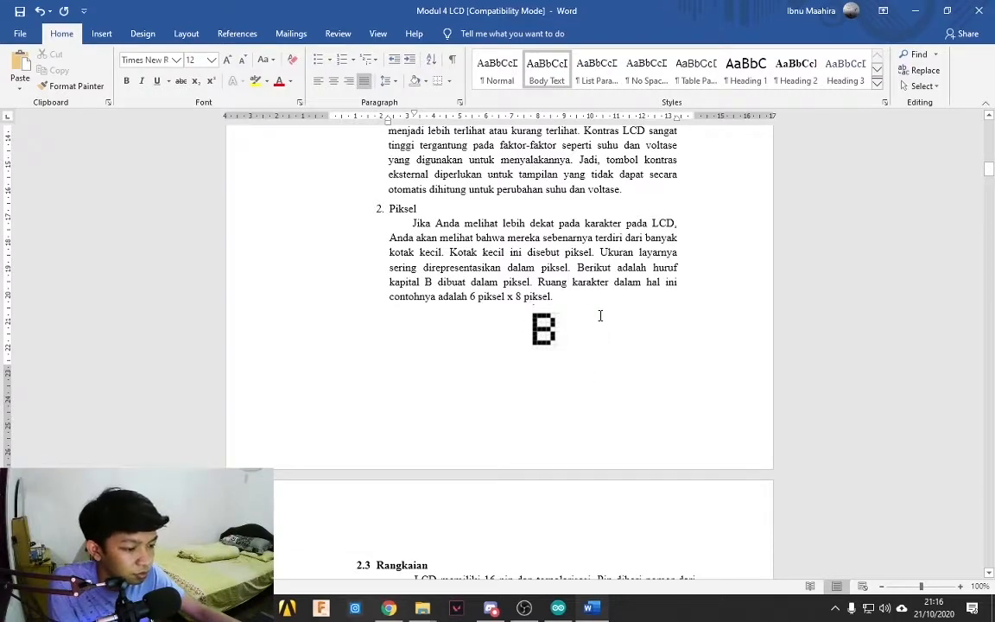
scroll(596, 321, "down", 8)
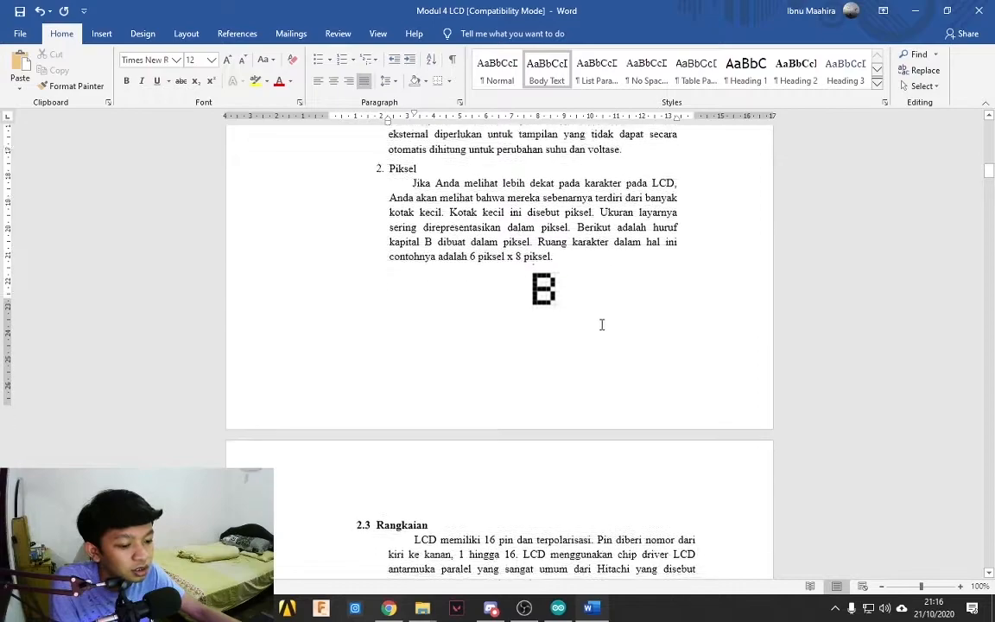
scroll(575, 271, "down", 3)
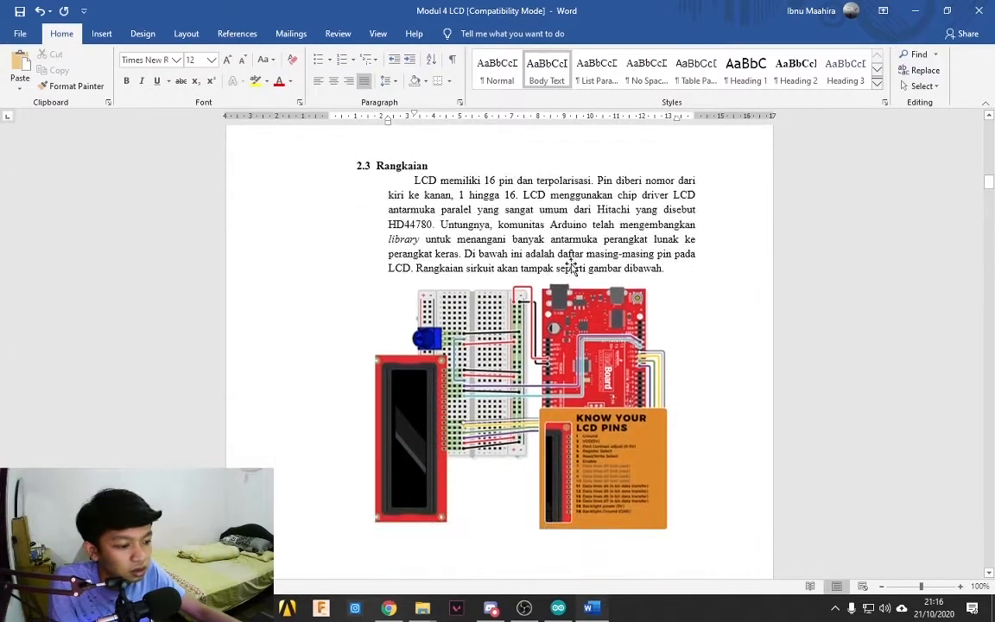
Examine the wiring diagram and LCD pin list in section 2.3 Rangkaian.
scroll(518, 246, "up", 1)
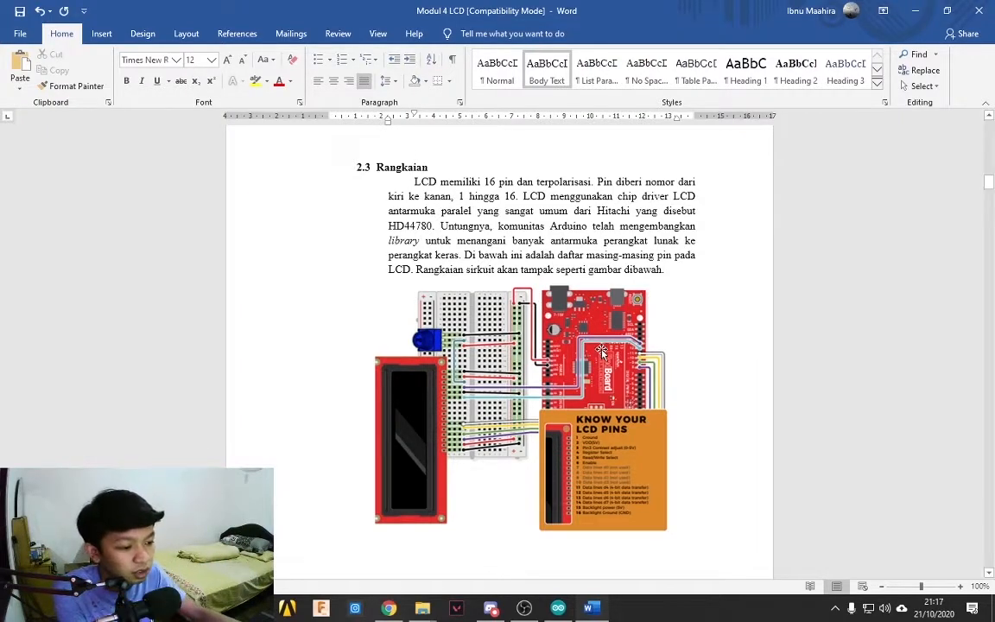
scroll(628, 325, "down", 1)
scroll(604, 345, "down", 3)
scroll(622, 371, "up", 2)
scroll(592, 344, "down", 1)
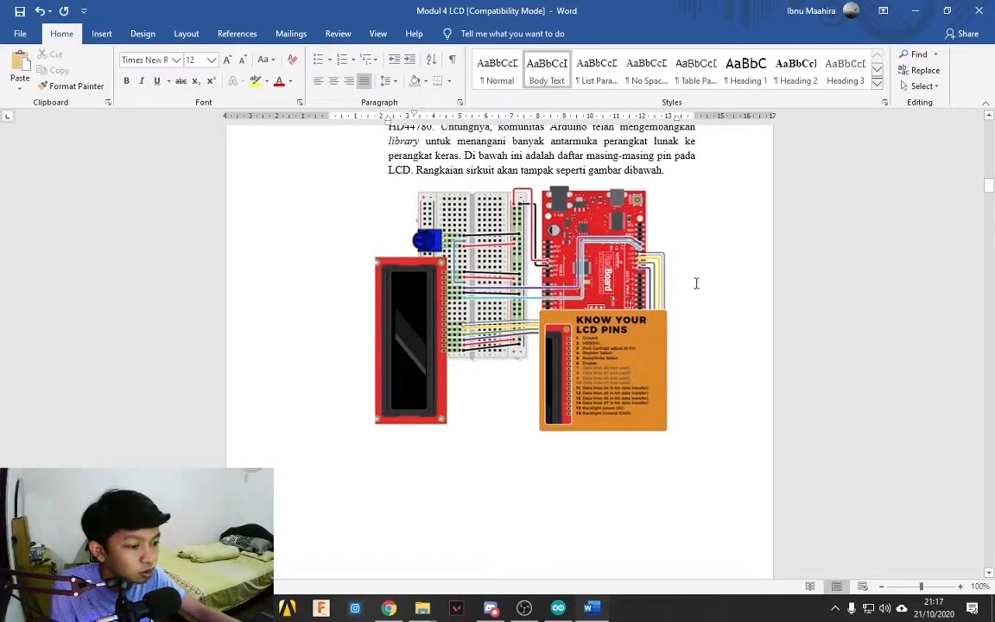
scroll(637, 283, "down", 5)
scroll(656, 289, "up", 3)
scroll(659, 289, "up", 5)
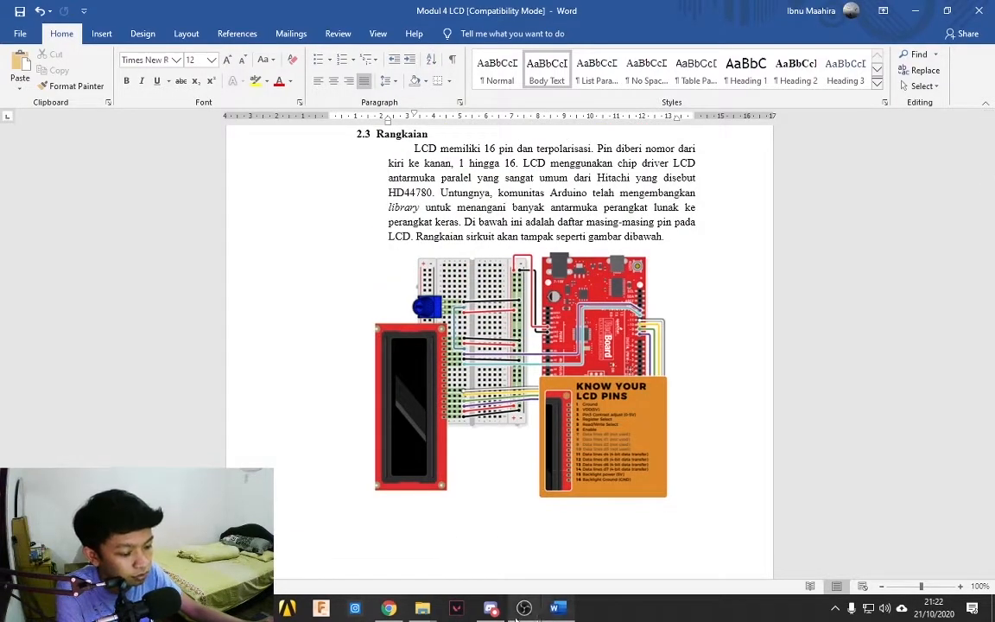
mouse_move(523, 610)
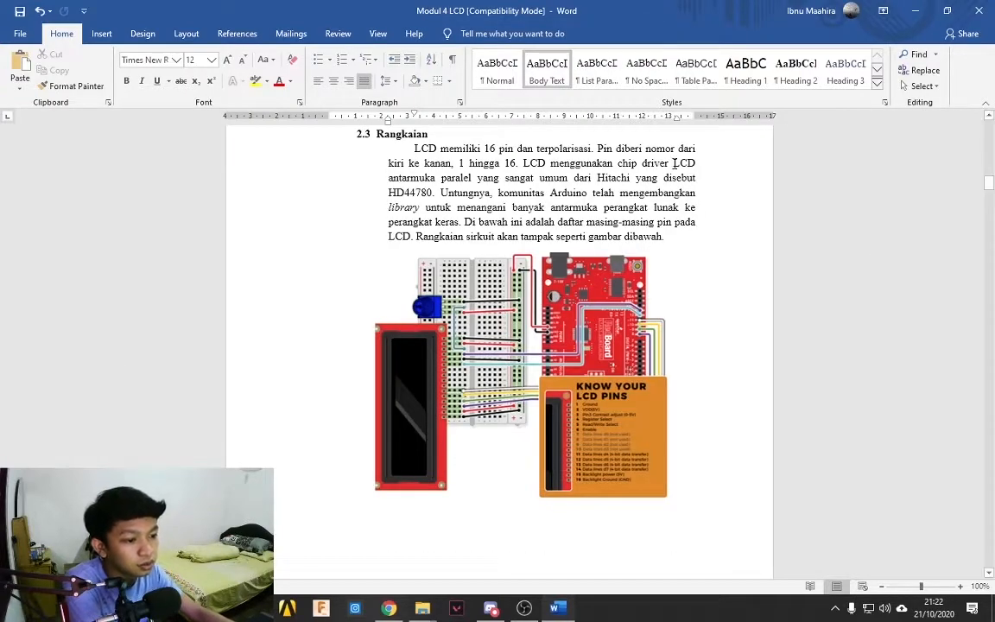
scroll(567, 222, "down", 2)
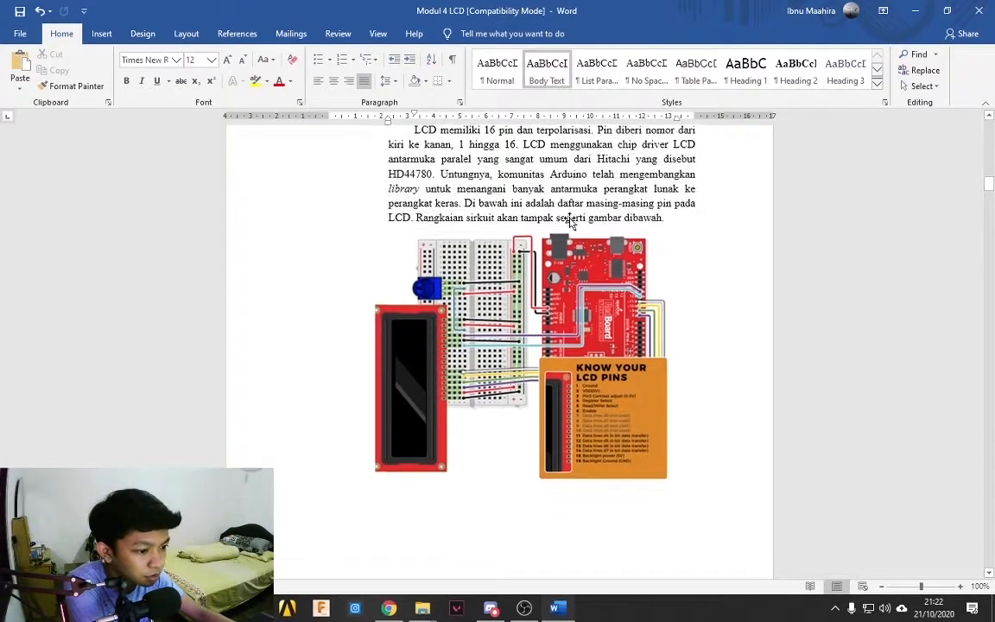
scroll(586, 250, "up", 3)
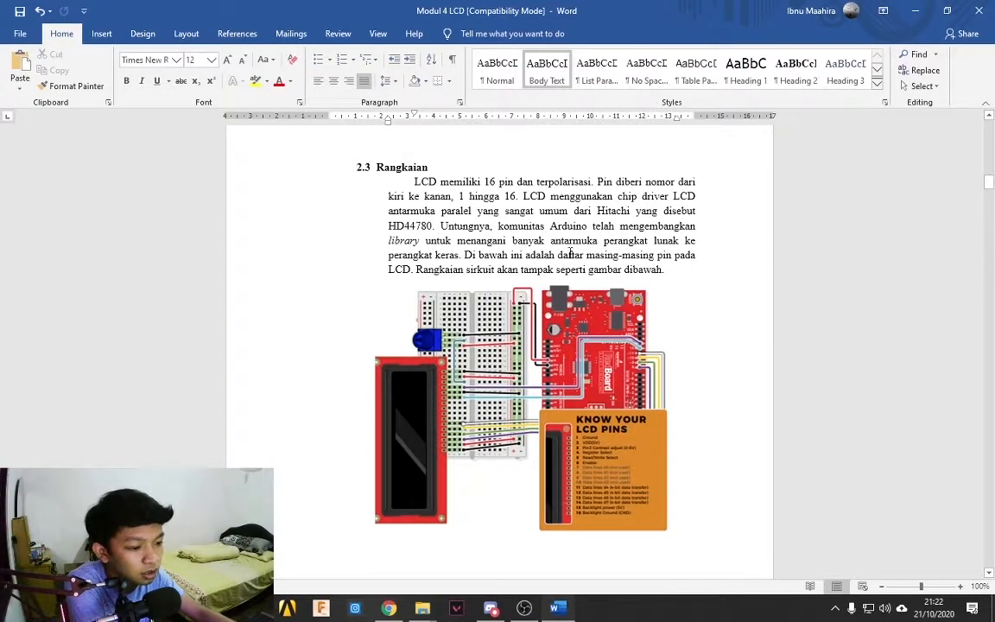
Place the Word document side by side with the Tinkercad circuit editor and expand the editor's component library.
left_click_drag(458, 10, 994, 173)
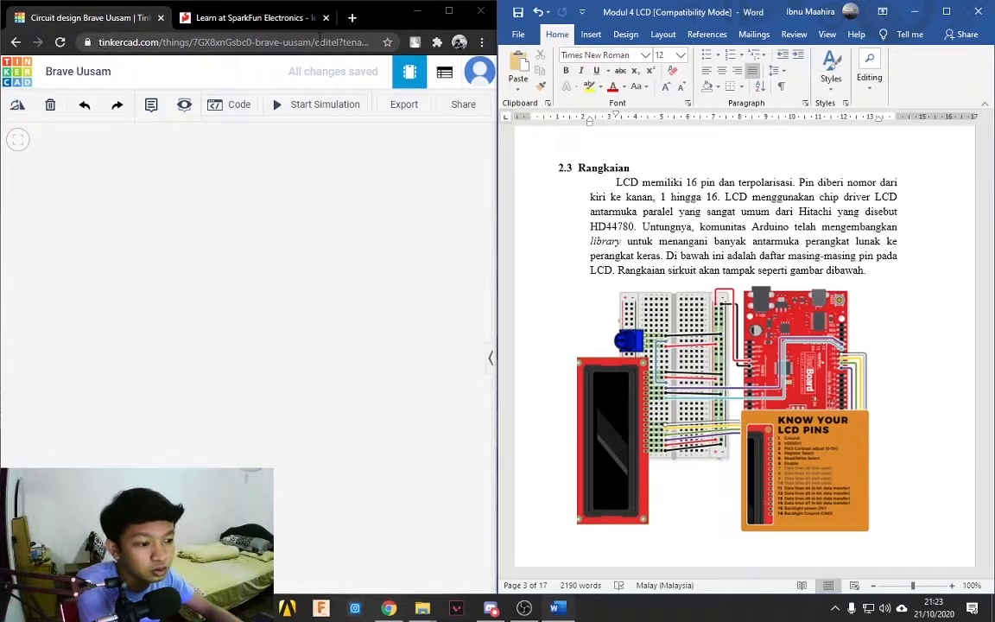
scroll(605, 342, "down", 1)
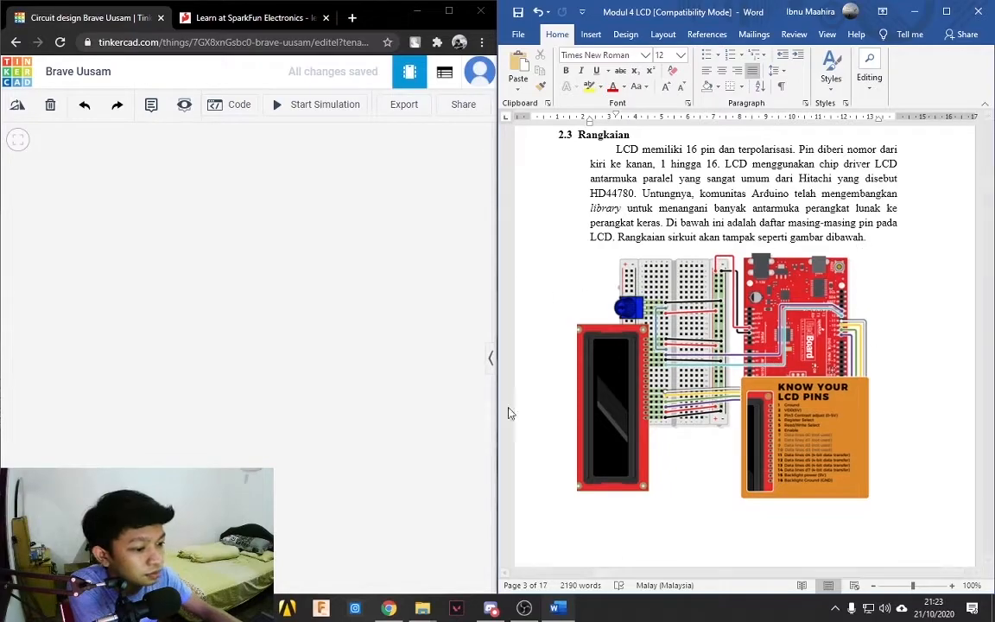
left_click(491, 363)
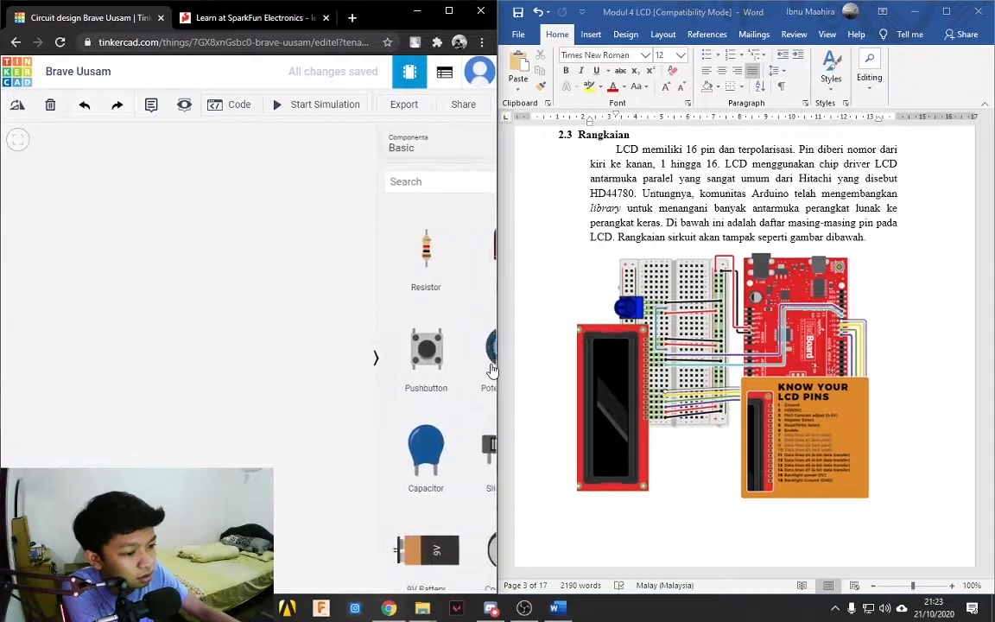
Find "arduino" in the component library and place an Arduino Uno R3 on the empty workplane.
left_click(399, 185)
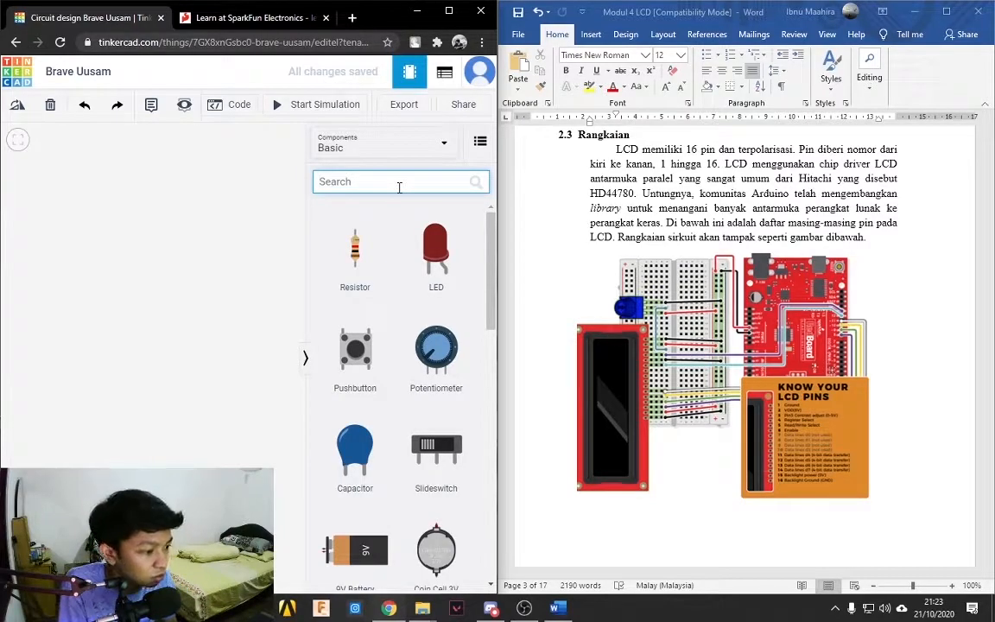
type("a")
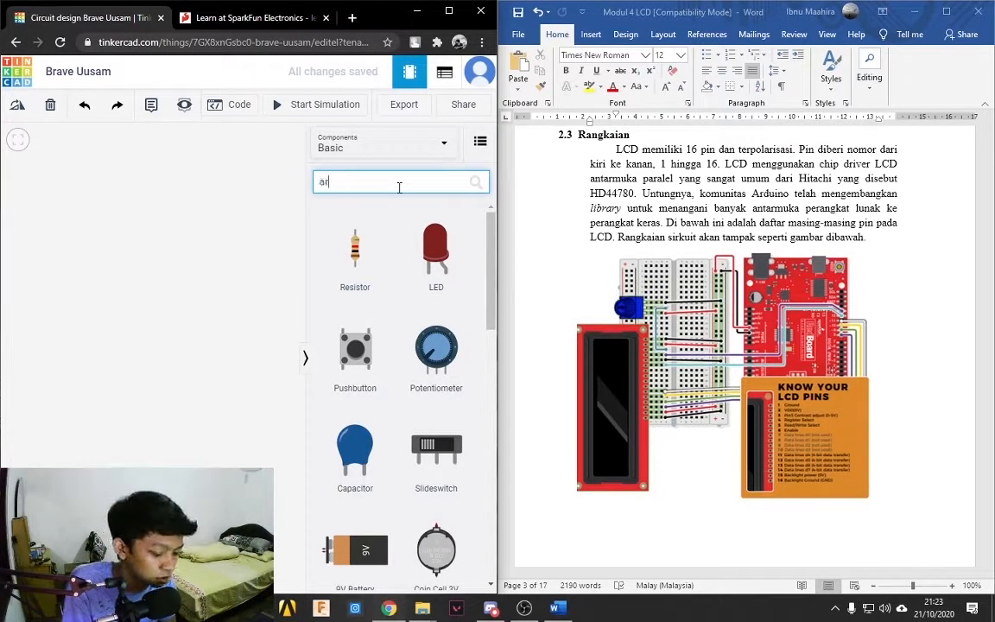
type("r")
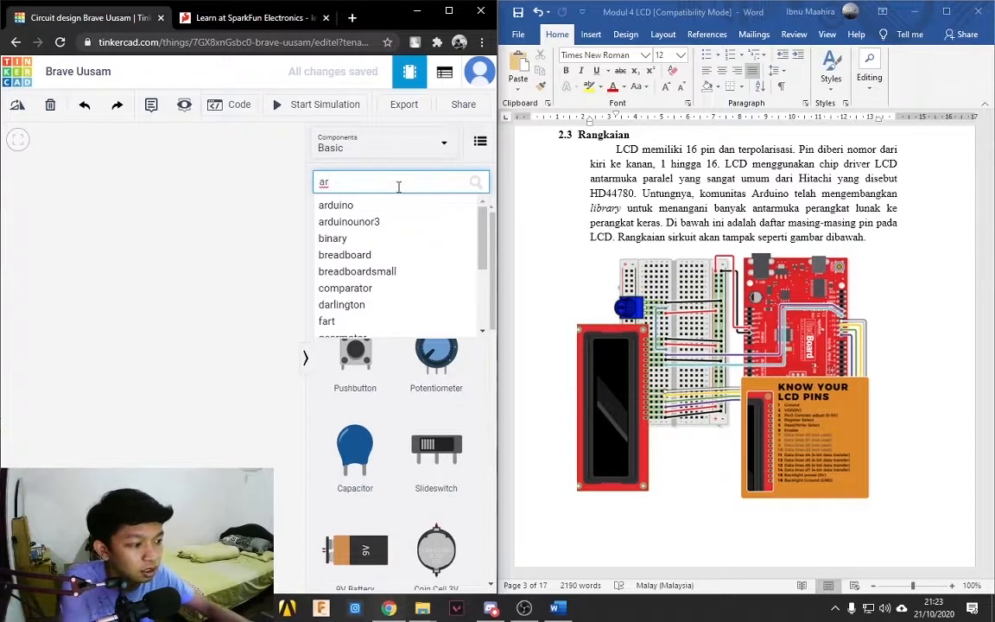
left_click(410, 211)
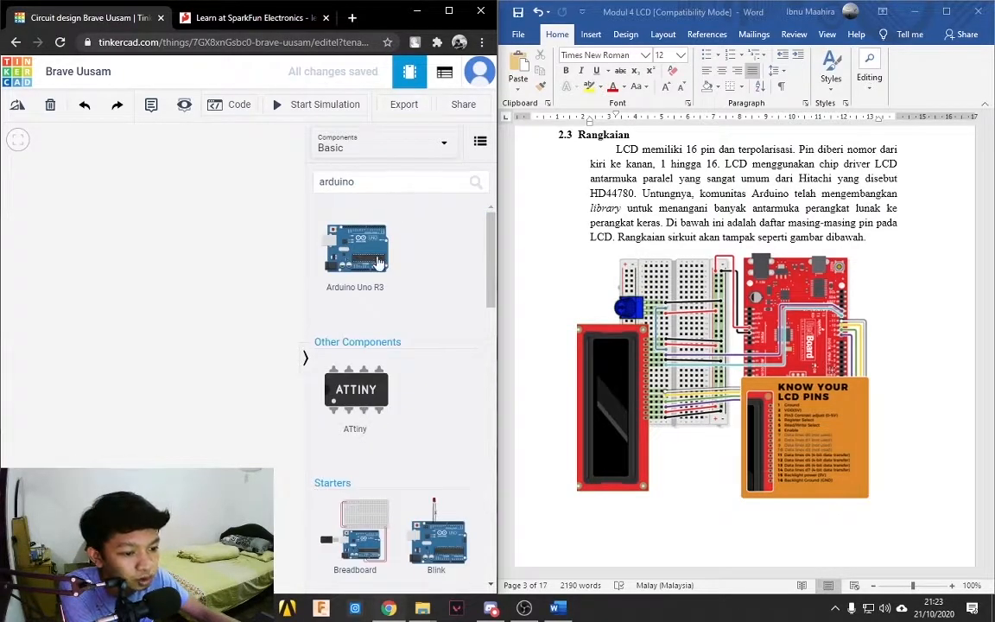
left_click_drag(371, 256, 213, 255)
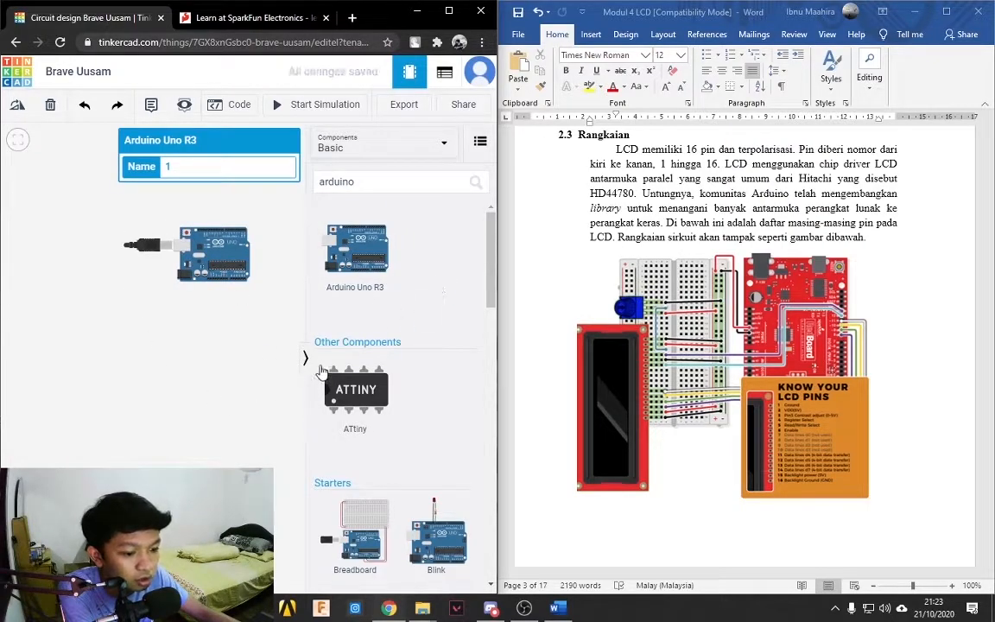
Rotate the Arduino Uno 90 degrees clockwise so its USB port faces up, and reposition it to match the diagram.
left_click(305, 361)
left_click_drag(199, 253, 360, 331)
left_click(21, 106)
left_click(24, 108)
left_click(22, 106)
scroll(428, 342, "up", 2)
left_click_drag(403, 323, 409, 361)
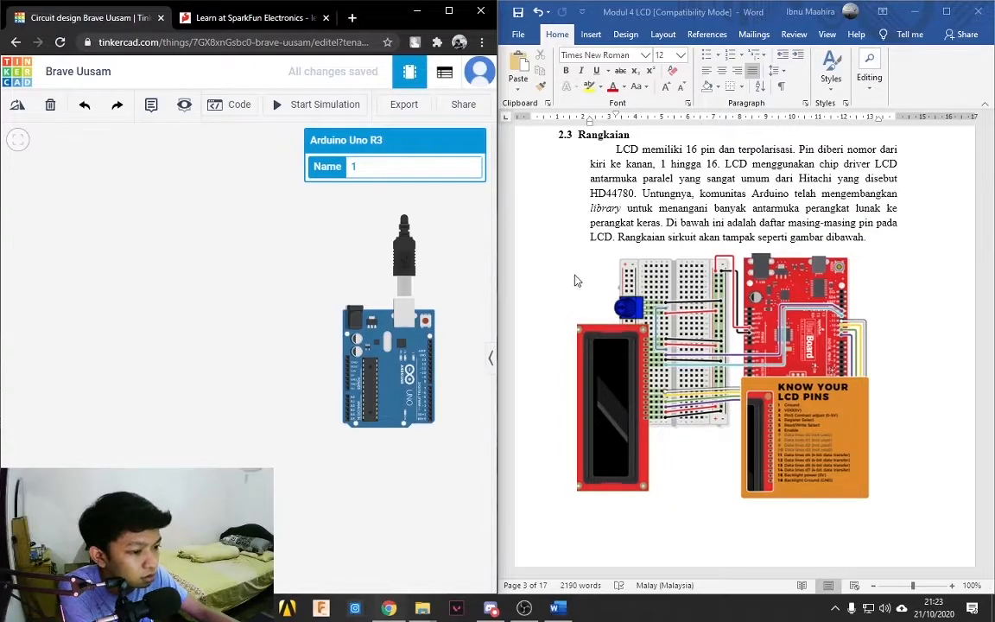
Widen the circuit editor window, search the components for "board" and place a Breadboard Small beside the Arduino's analog-pin side.
left_click_drag(497, 336, 588, 330)
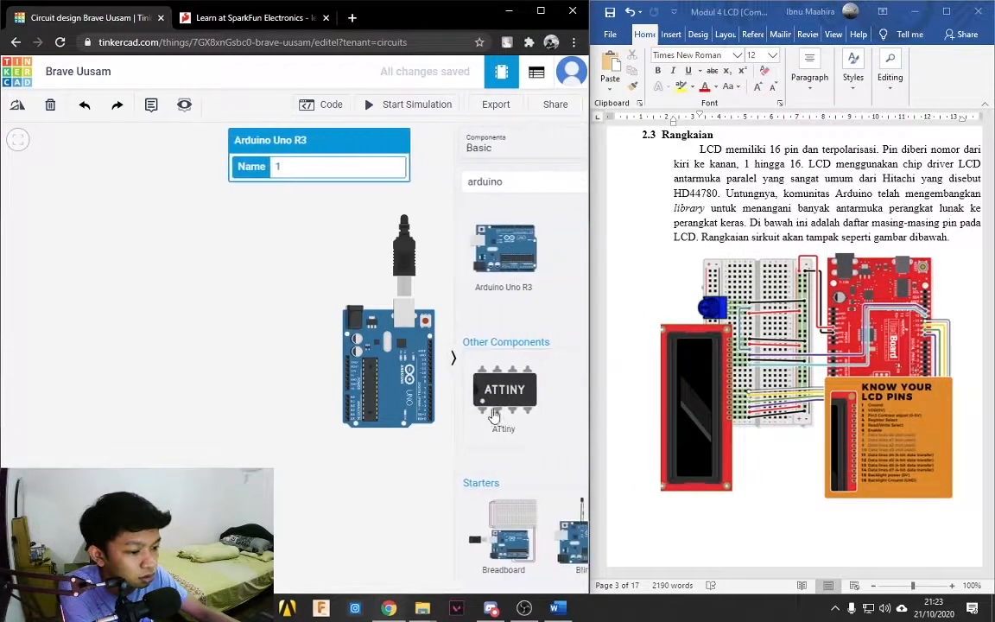
left_click(526, 181)
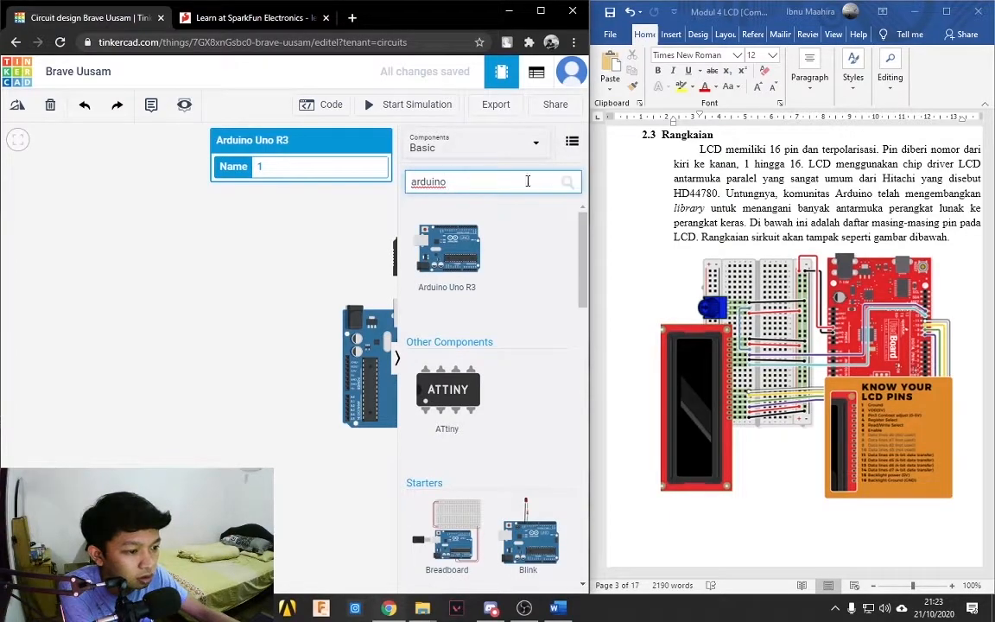
key("BackSpace")
key("BackSpace")
key("BackSpace")
key("BackSpace")
key("BackSpace")
key("BackSpace")
key("BackSpace")
type("board")
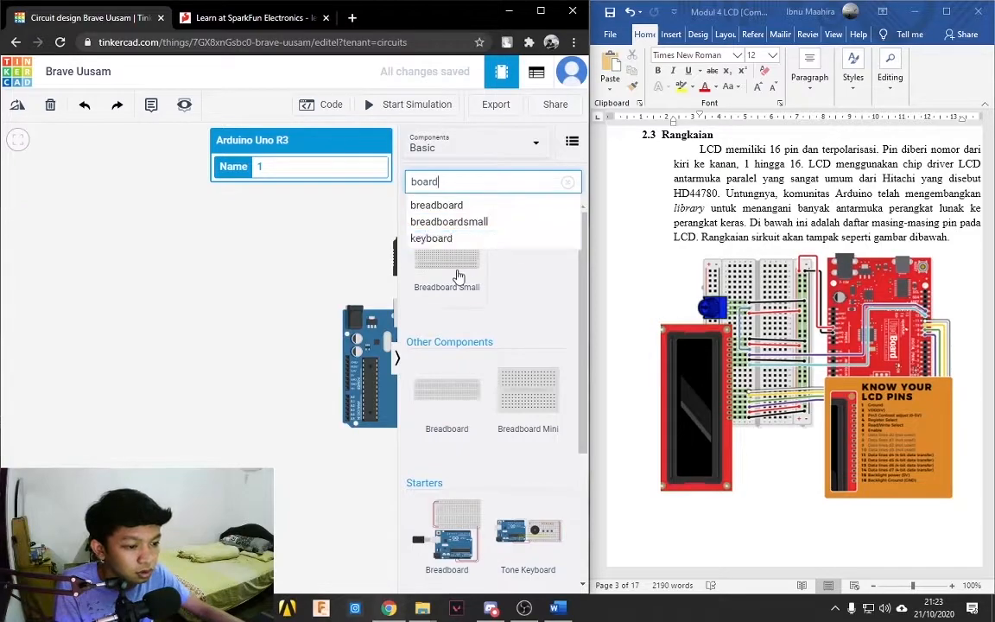
left_click_drag(431, 273, 246, 307)
left_click(287, 266)
left_click(240, 273)
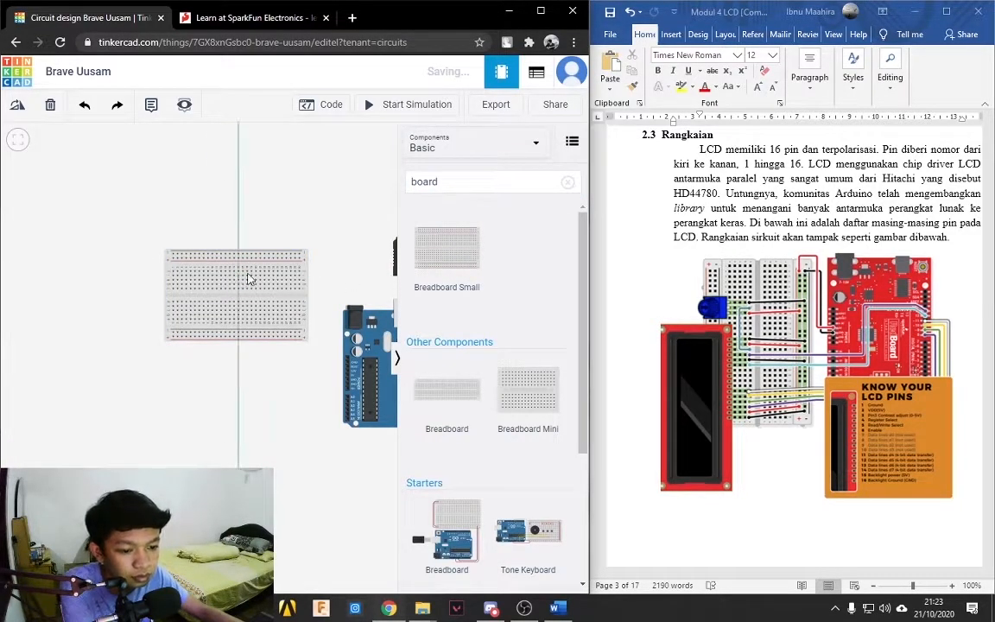
Rotate the Breadboard Small 90 degrees so it stands upright, collapse the component library and align the breadboard beside the Arduino Uno.
left_click(304, 269)
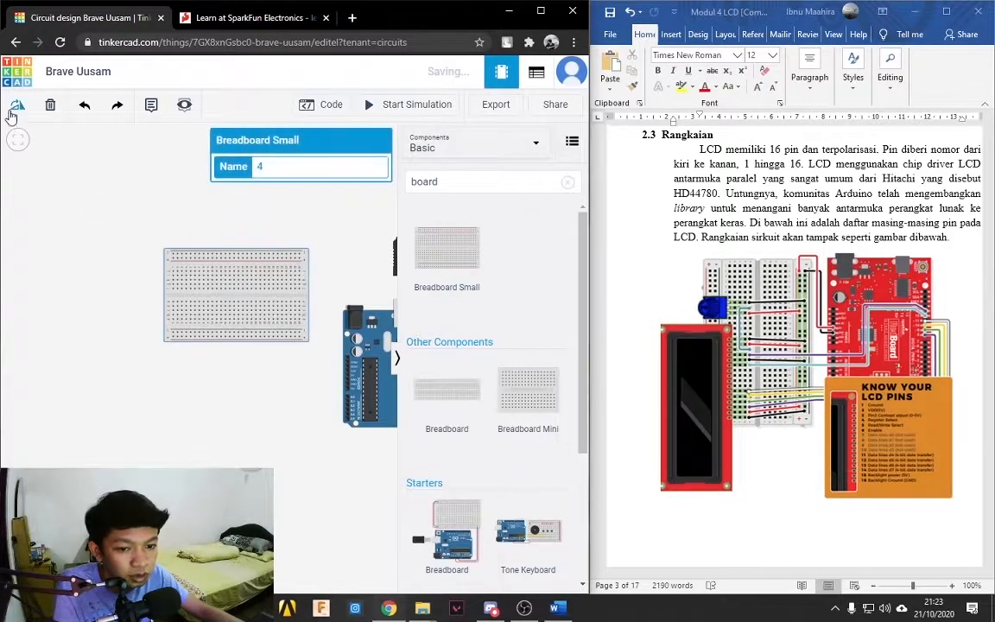
left_click(17, 104)
left_click(17, 105)
left_click(15, 107)
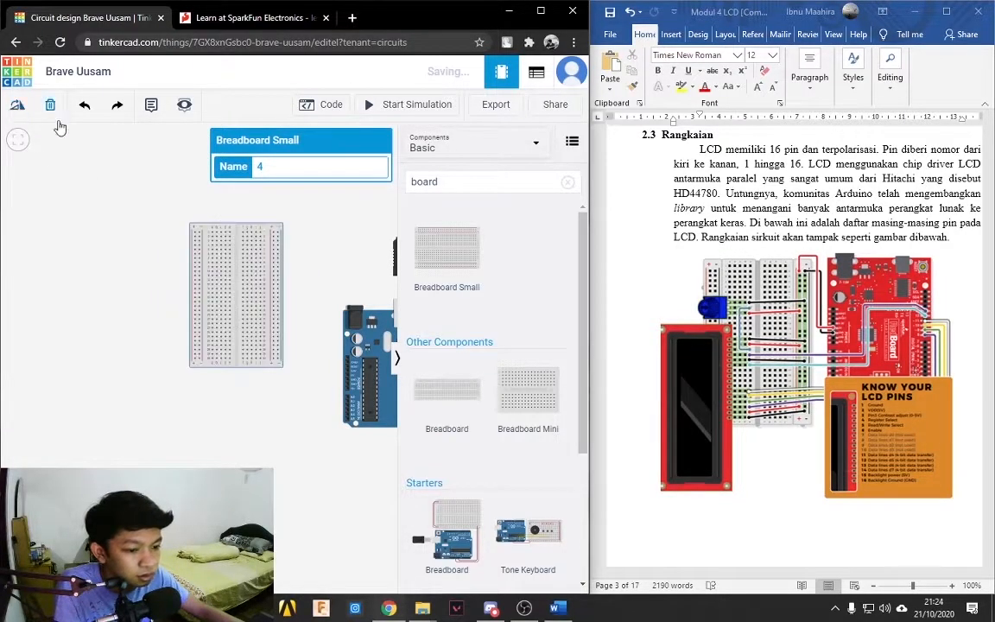
left_click(342, 276)
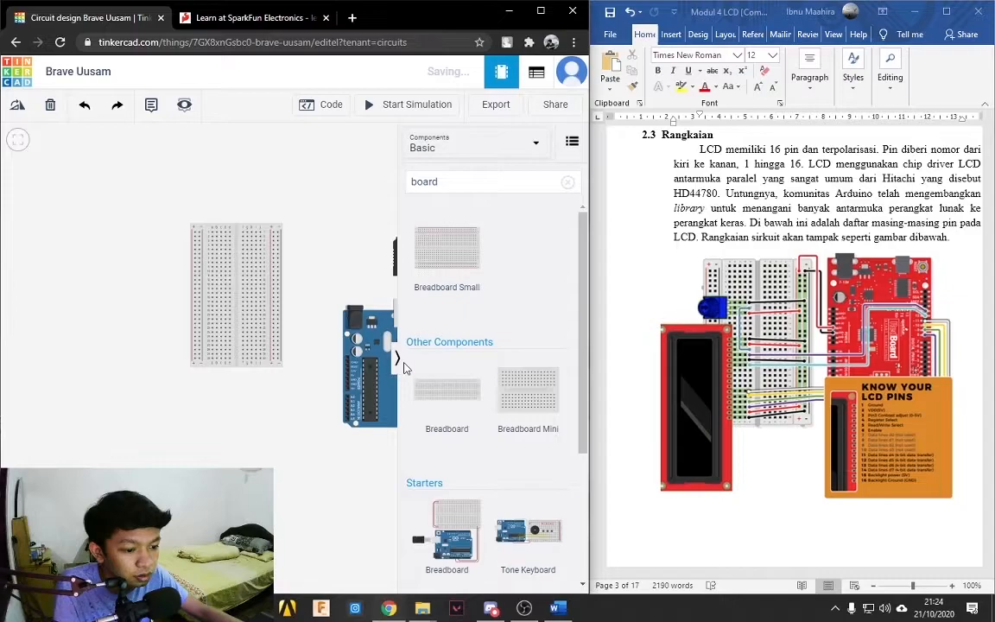
left_click(398, 359)
left_click_drag(269, 231, 265, 302)
left_click(483, 294)
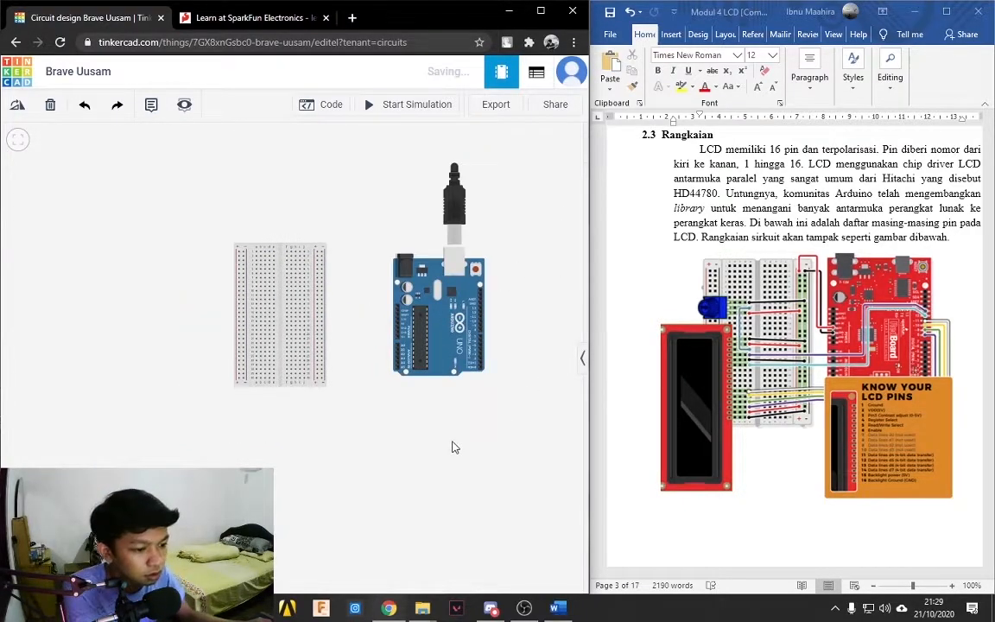
Find "lcd" in the component library and place an LCD 16 x 2 on the breadboard's side opposite the Arduino.
scroll(453, 444, "up", 1)
left_click_drag(453, 448, 489, 484)
left_click(580, 367)
left_click_drag(457, 299, 112, 266)
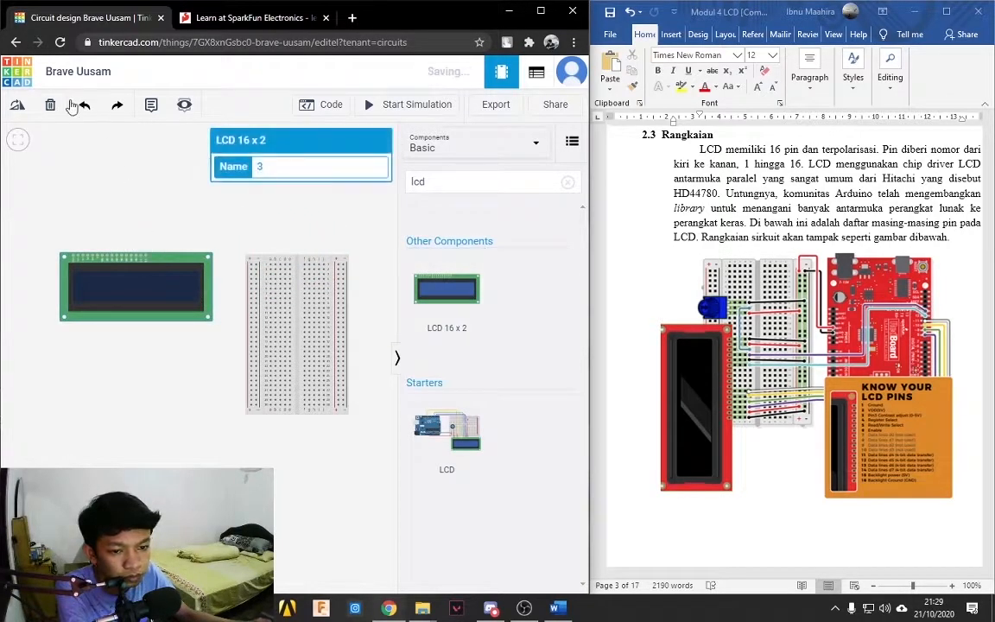
left_click(250, 213)
left_click(141, 268)
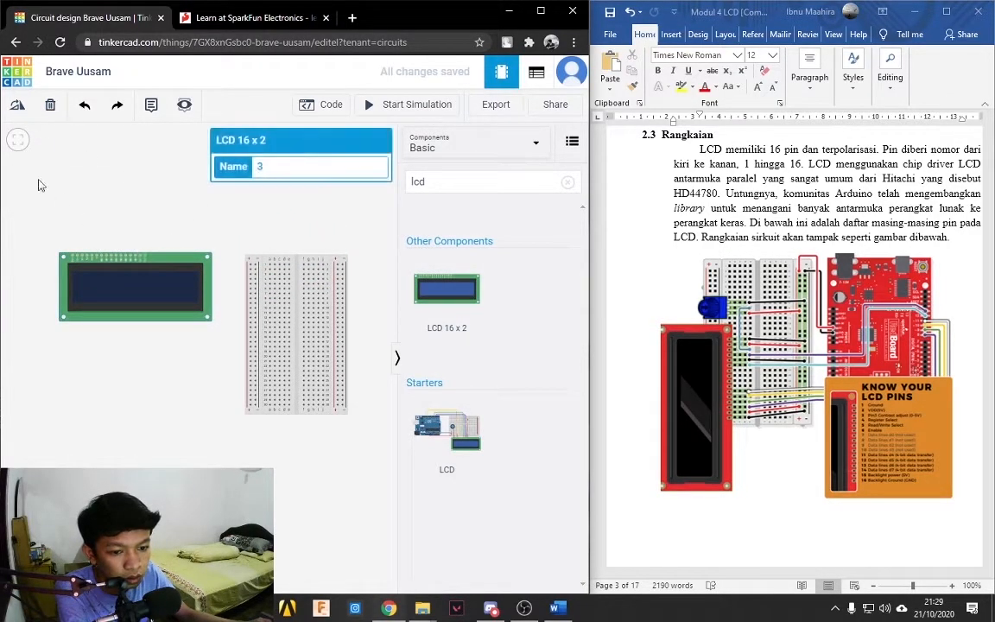
Rotate the LCD 90 degrees clockwise and plug its pins into the last 16 rows of the breadboard's column a.
left_click(21, 107)
left_click(21, 107)
left_click(21, 107)
left_click_drag(164, 335, 214, 395)
scroll(241, 415, "up", 3)
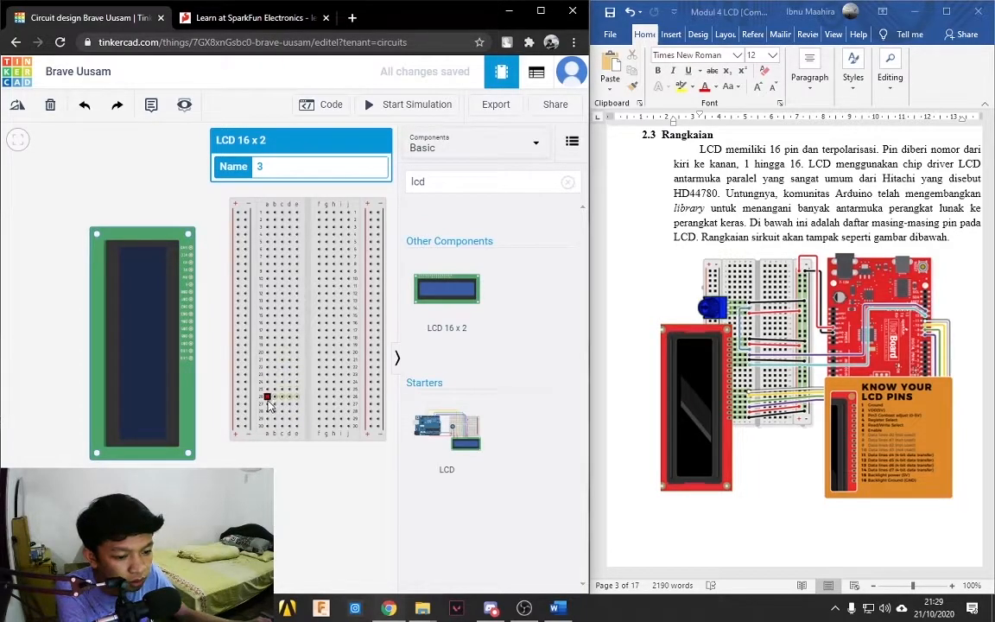
left_click_drag(168, 342, 263, 454)
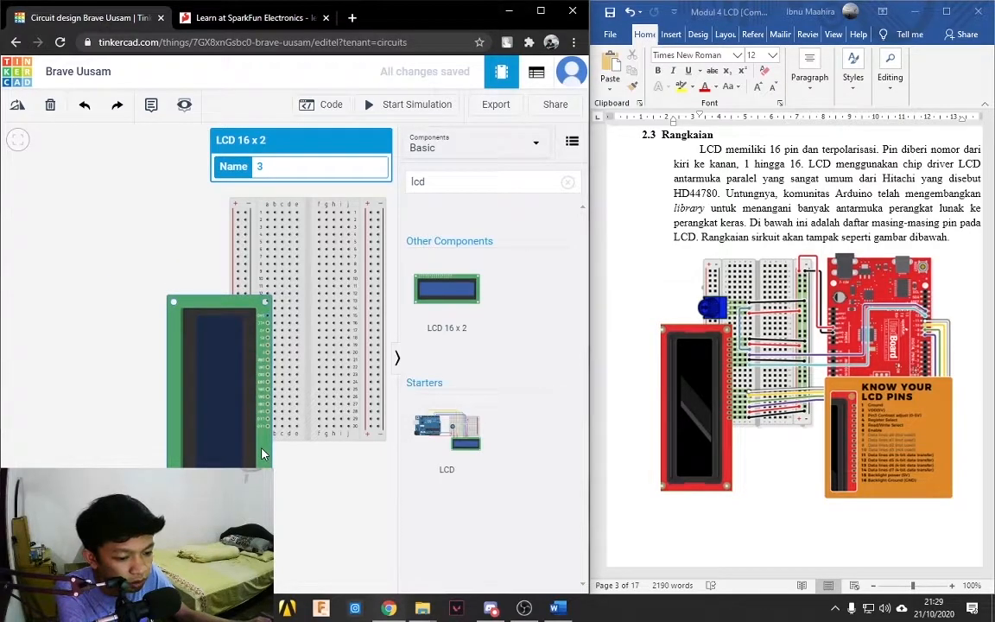
left_click(328, 476)
Widen the circuit editor window, search the components for "poten" and place a Potentiometer above the LCD, beside the breadboard.
left_click_drag(338, 477, 200, 448)
scroll(229, 432, "down", 4)
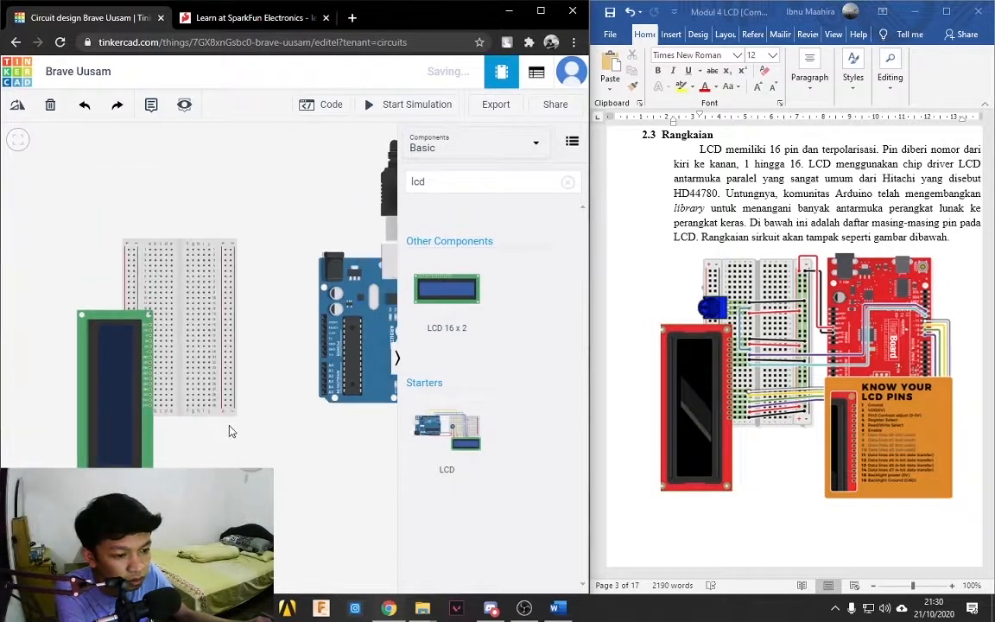
left_click_drag(262, 421, 250, 394)
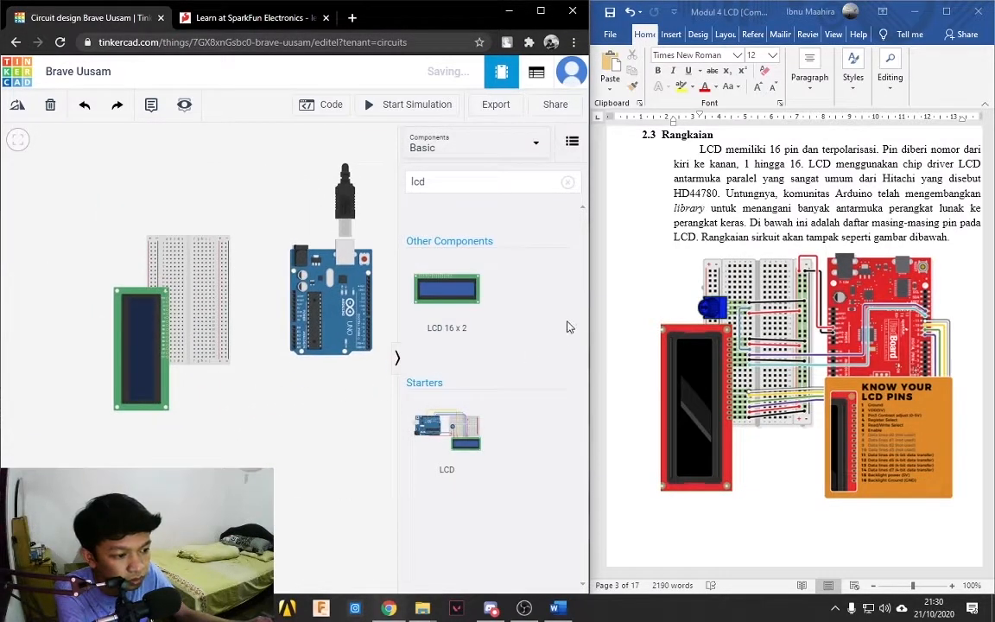
left_click_drag(589, 307, 626, 307)
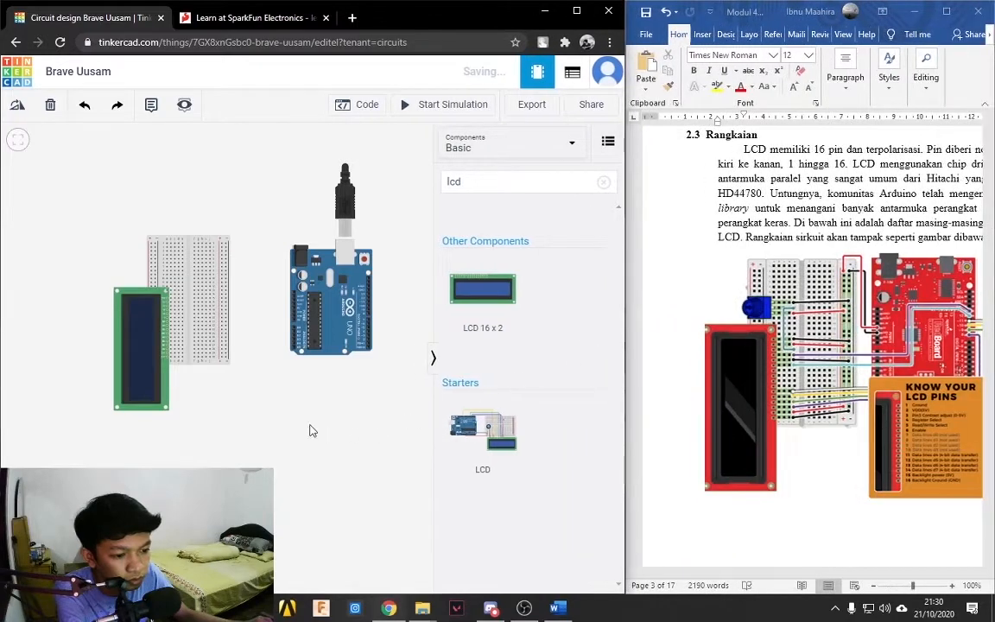
scroll(285, 385, "up", 3)
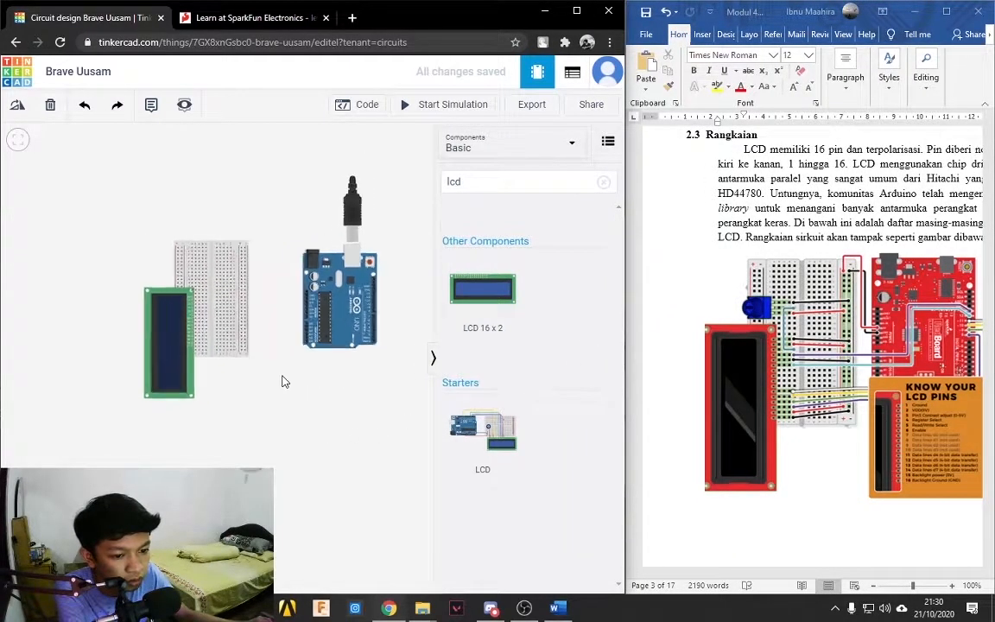
scroll(259, 382, "up", 5)
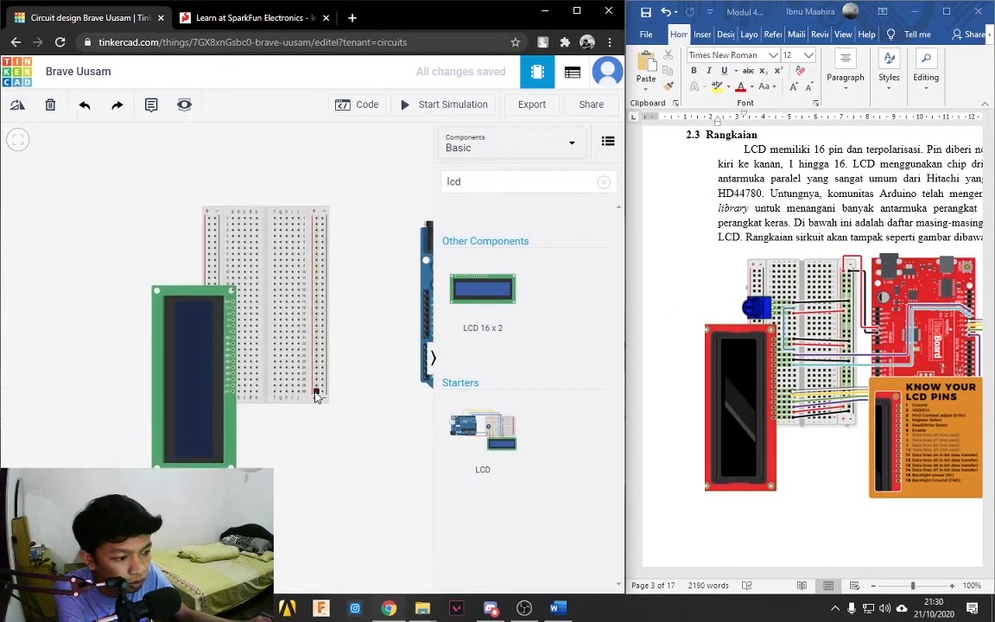
double_click(544, 182)
key("BackSpace")
type("p")
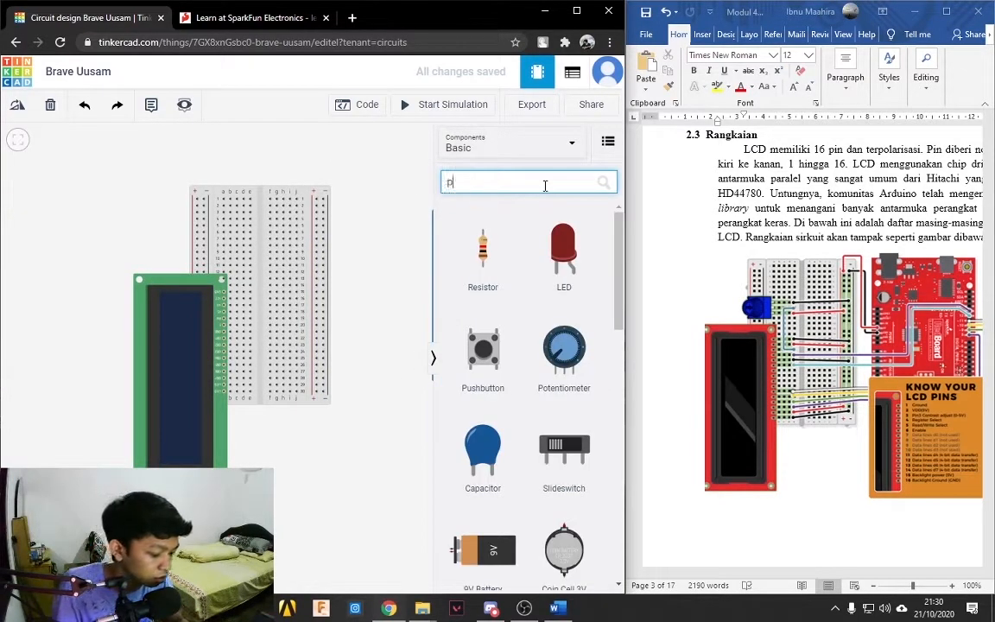
type("oten")
left_click_drag(482, 238, 156, 203)
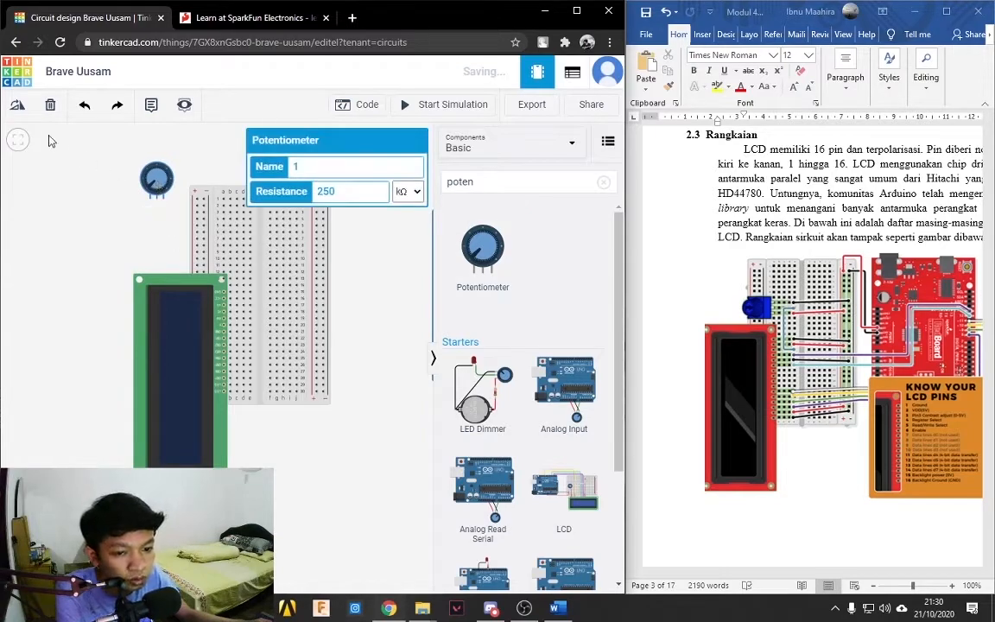
Rotate the potentiometer 270 degrees clockwise so its pins face the breadboard, and plug it into column a just above the LCD.
left_click(23, 106)
left_click(23, 105)
left_click(23, 106)
left_click(24, 105)
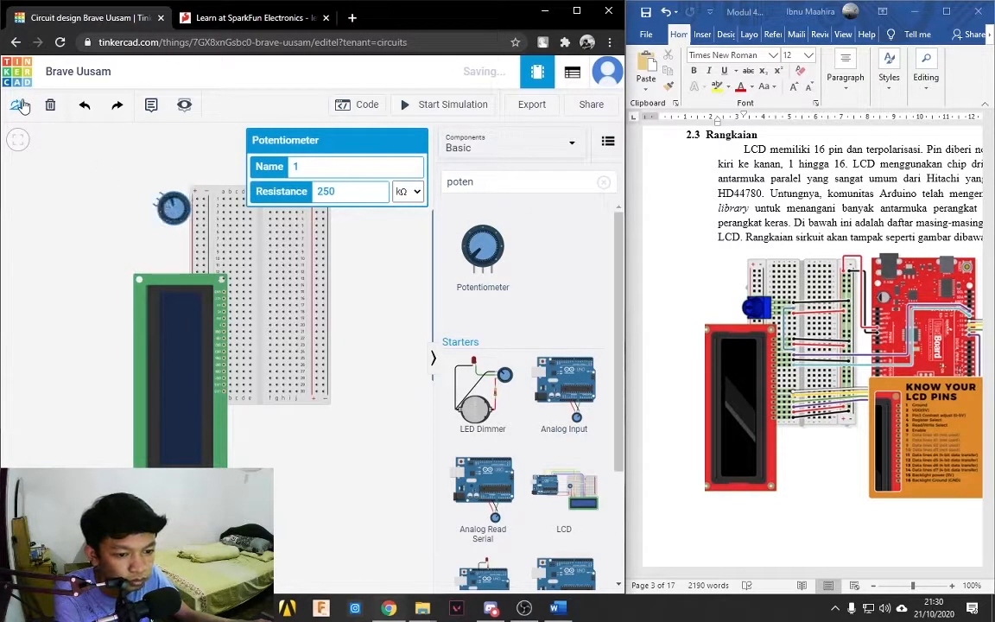
left_click(24, 105)
left_click(24, 106)
left_click(23, 105)
left_click(24, 105)
left_click(23, 105)
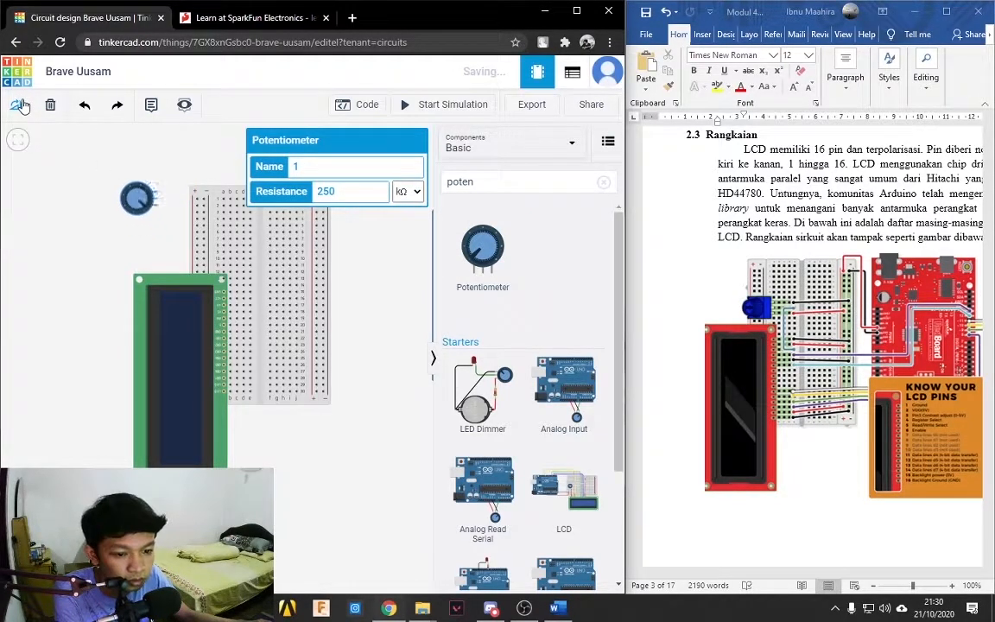
left_click(383, 247)
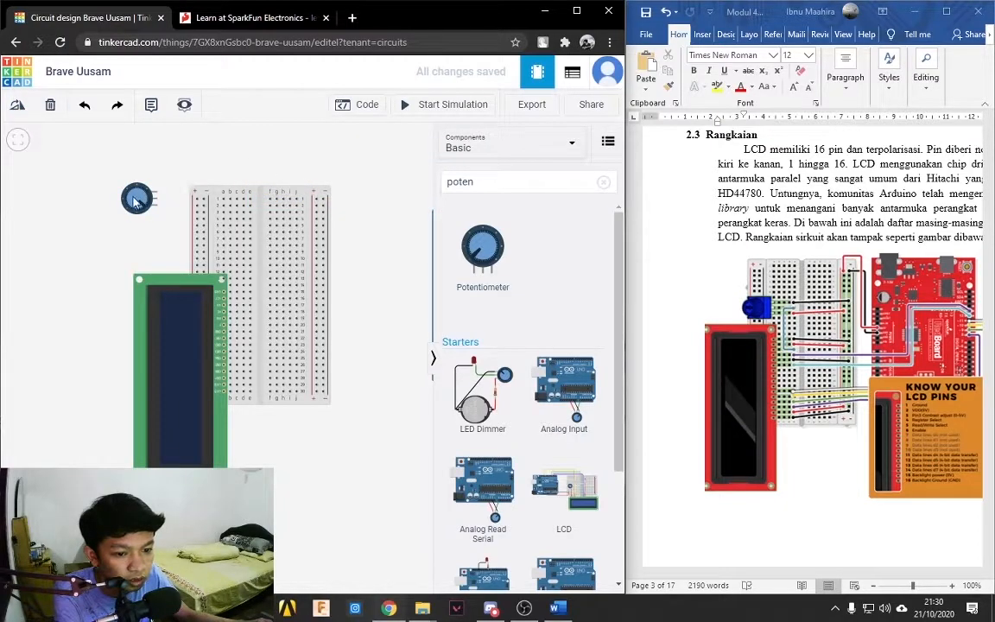
left_click_drag(136, 201, 197, 253)
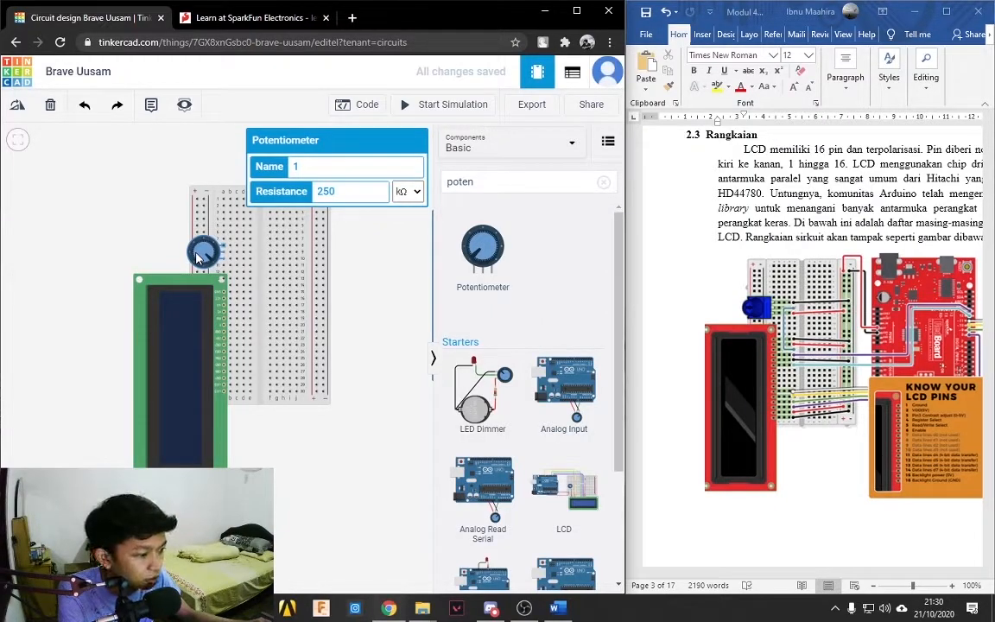
left_click(124, 204)
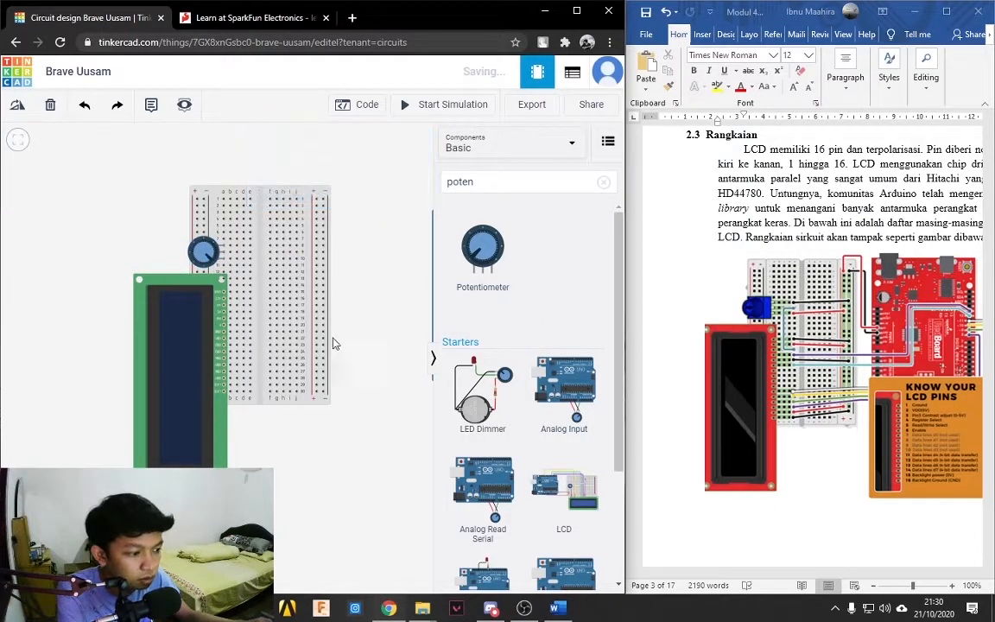
Move the Arduino Uno closer to the breadboard and slightly lower to match the wiring diagram's layout.
scroll(345, 303, "up", 2)
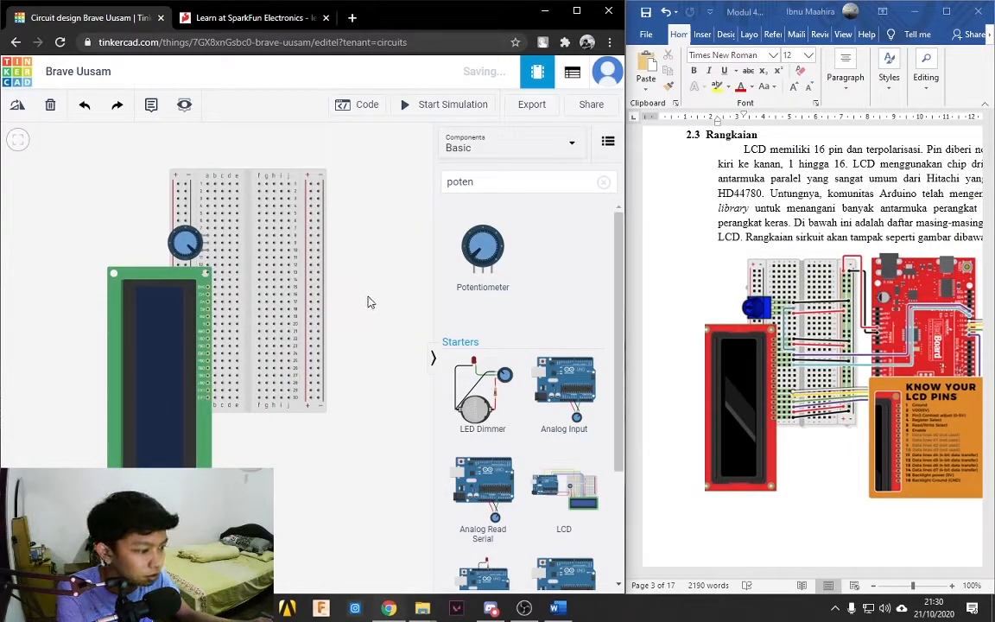
scroll(367, 302, "down", 3)
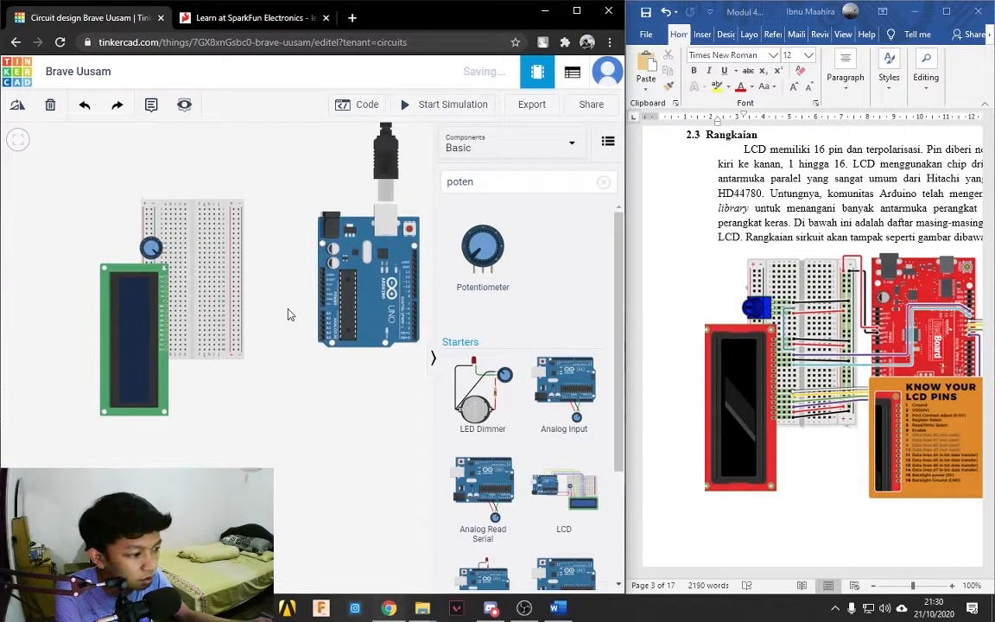
scroll(300, 302, "down", 1)
scroll(295, 309, "up", 1)
scroll(315, 298, "down", 1)
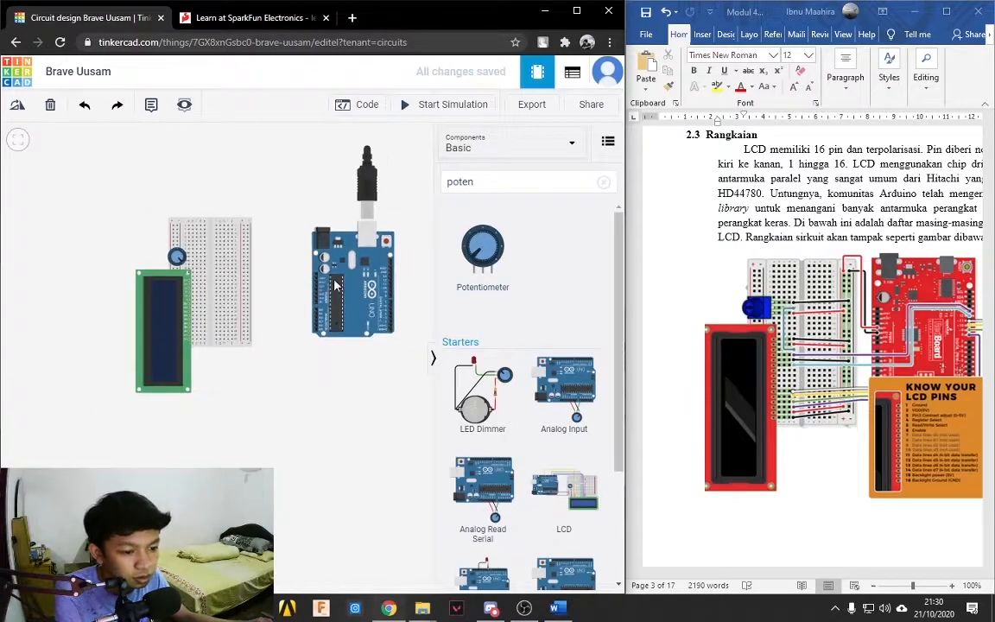
left_click_drag(359, 298, 331, 294)
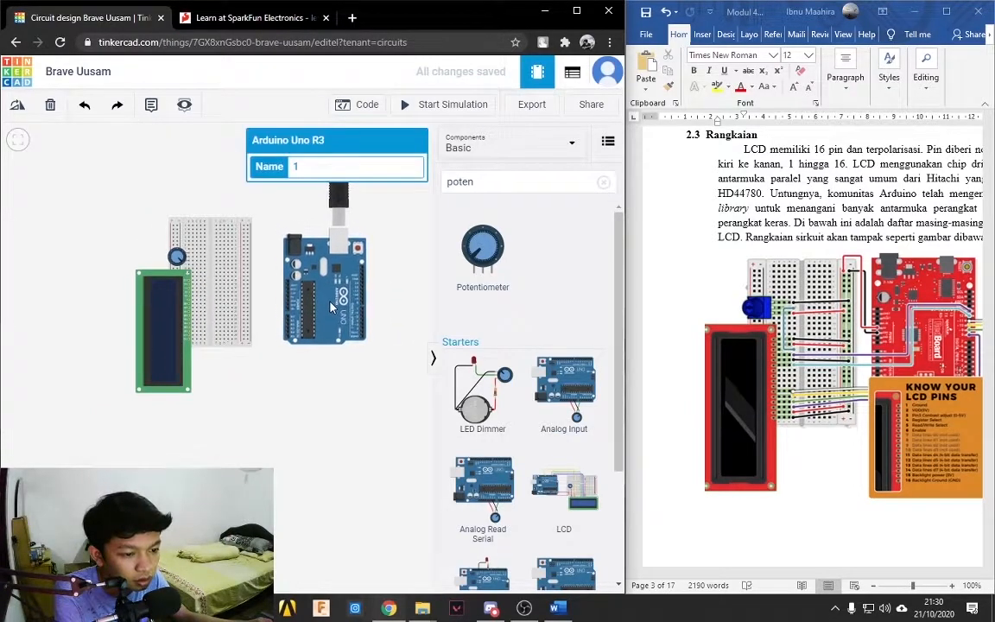
left_click_drag(251, 350, 265, 428)
scroll(314, 360, "up", 1)
scroll(289, 333, "up", 1)
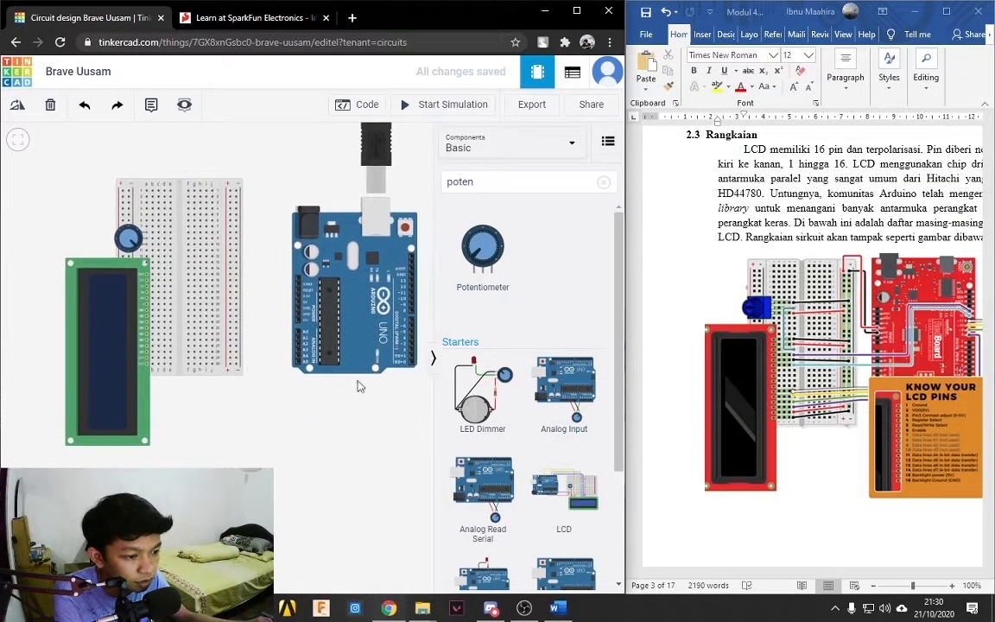
Collapse the component library and widen the circuit editor window slightly to give the circuit more room.
left_click(434, 361)
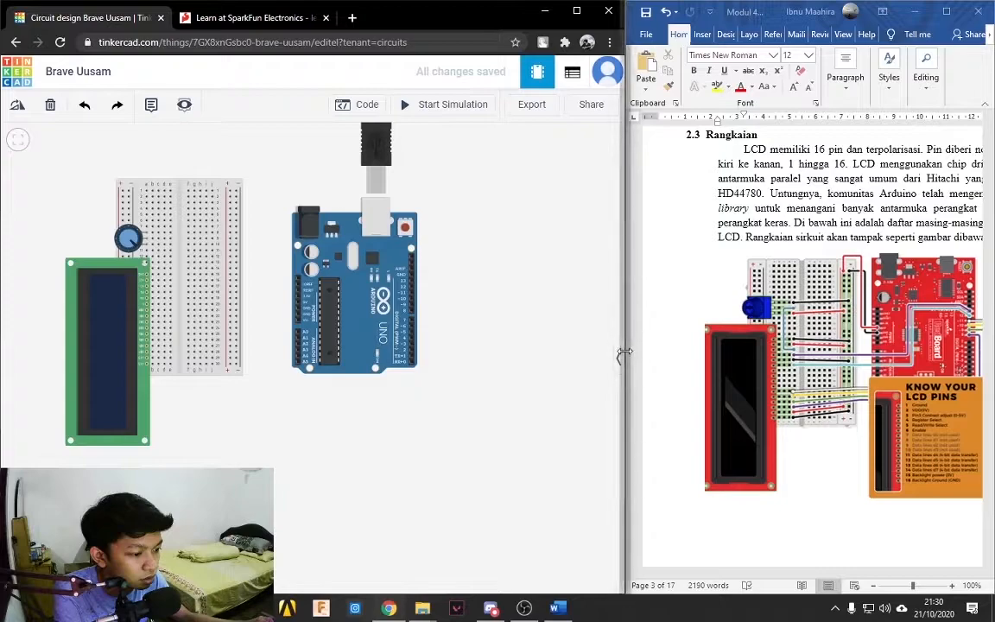
left_click_drag(625, 352, 629, 352)
left_click_drag(475, 358, 580, 362)
scroll(576, 365, "down", 1)
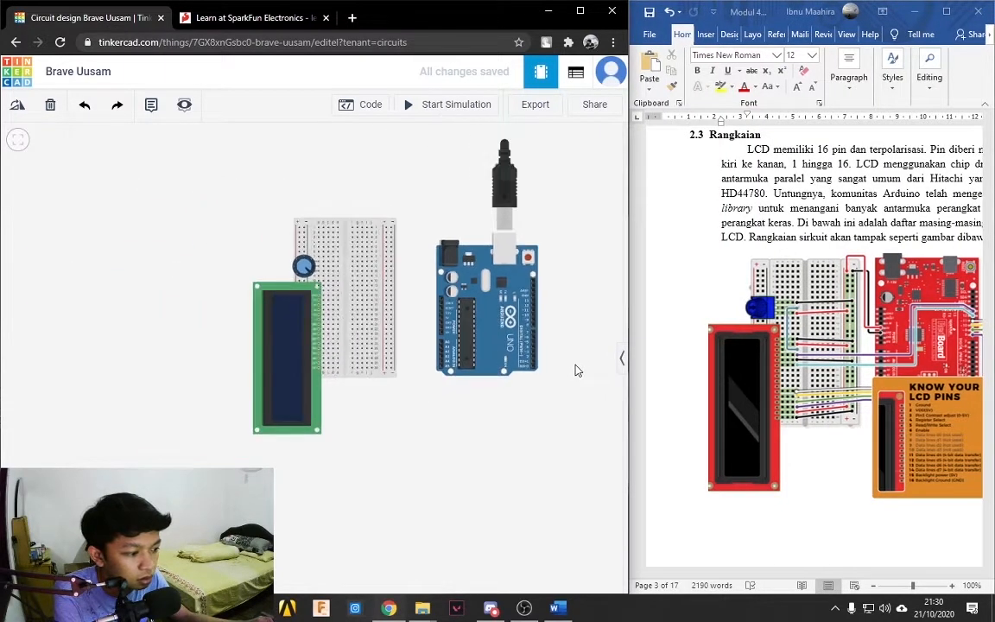
left_click_drag(533, 417, 530, 399)
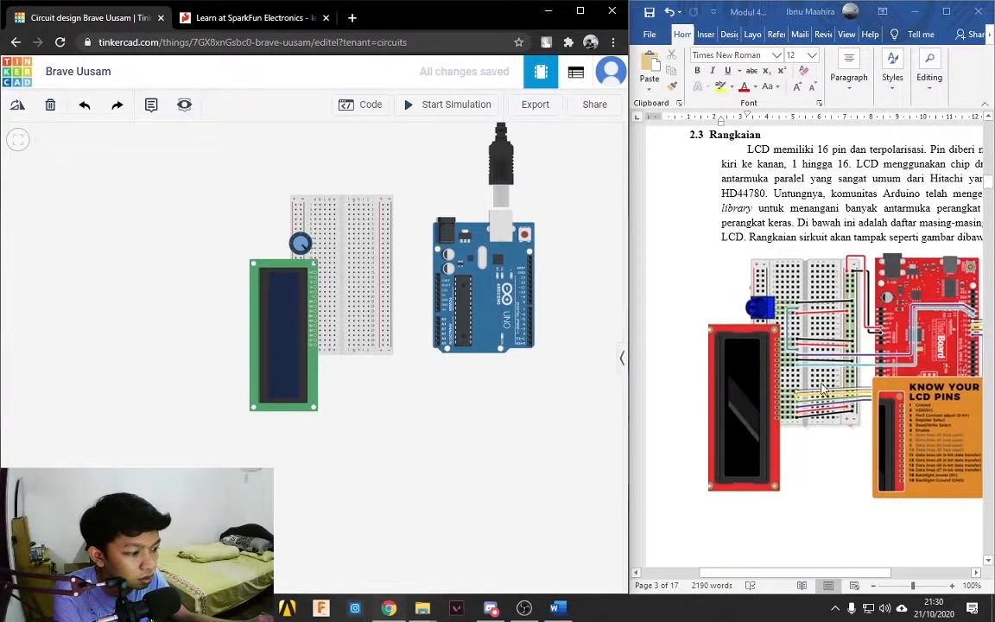
Enlarge the Word document's wiring diagram to 120% and compare its connections with a closer view of the placed components.
scroll(837, 380, "up", 2)
scroll(836, 404, "down", 3)
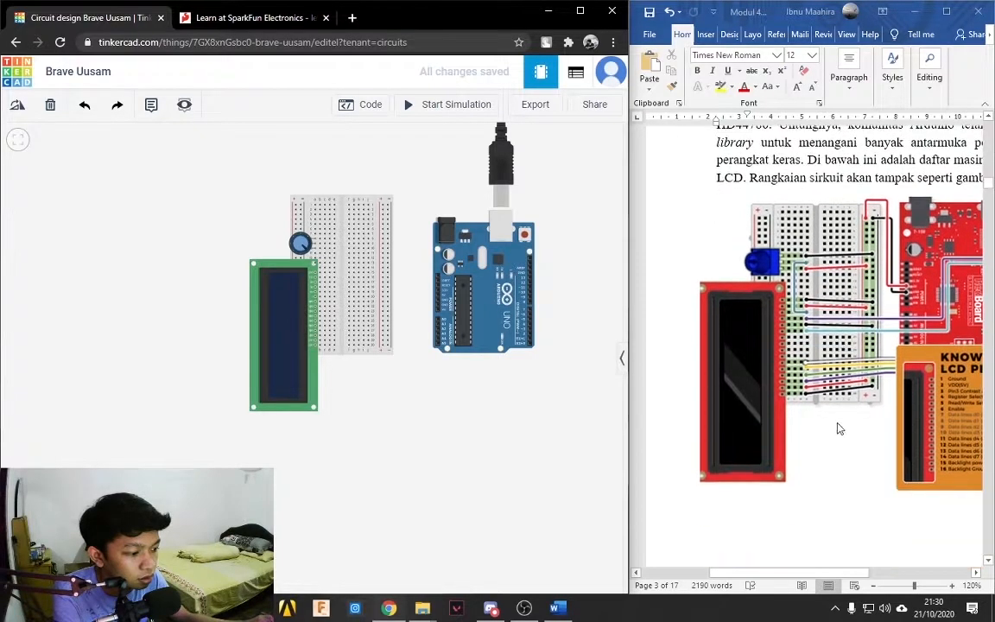
mouse_move(768, 577)
left_mouse_down()
mouse_move(807, 577)
mouse_move(772, 579)
left_mouse_up()
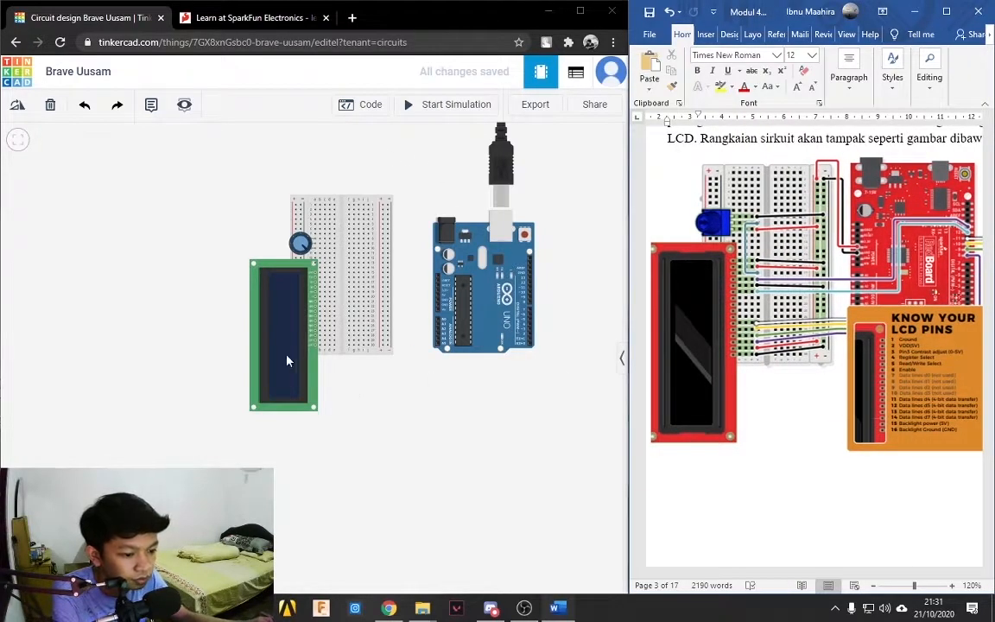
scroll(337, 378, "up", 2)
left_click_drag(432, 383, 396, 447)
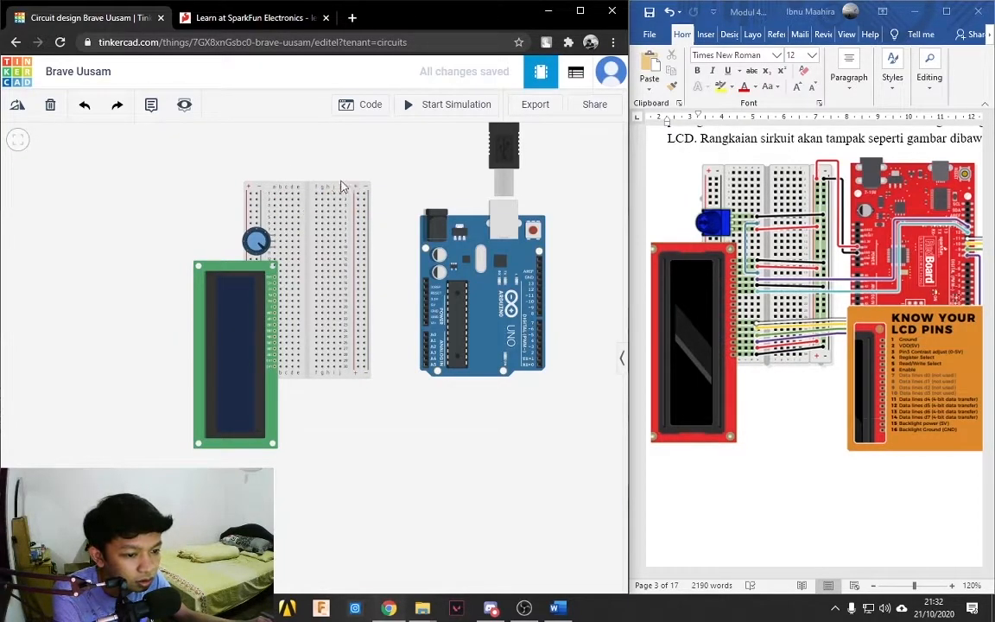
scroll(389, 368, "up", 3)
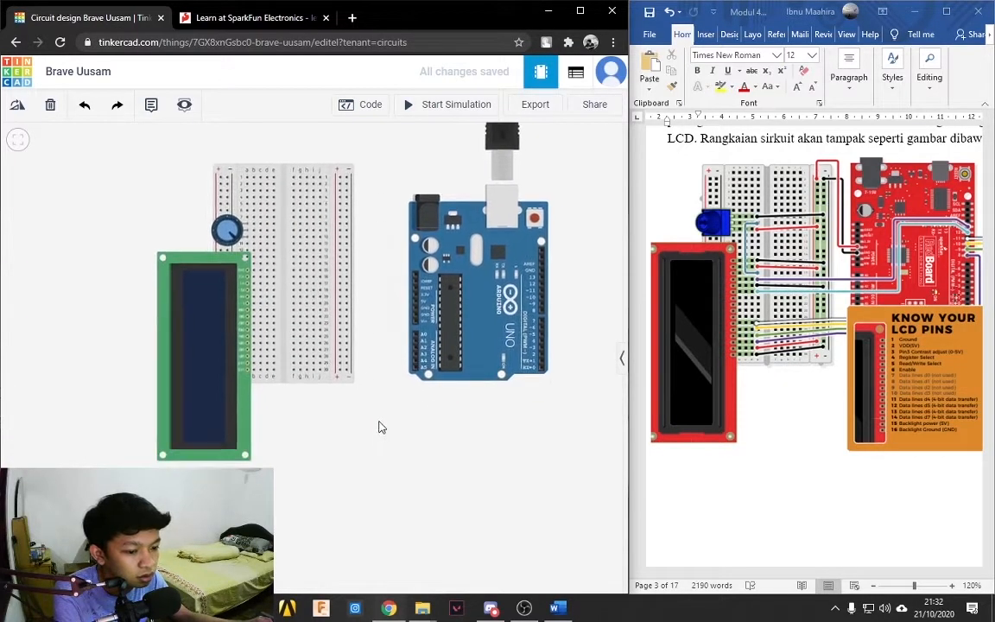
scroll(373, 323, "up", 1)
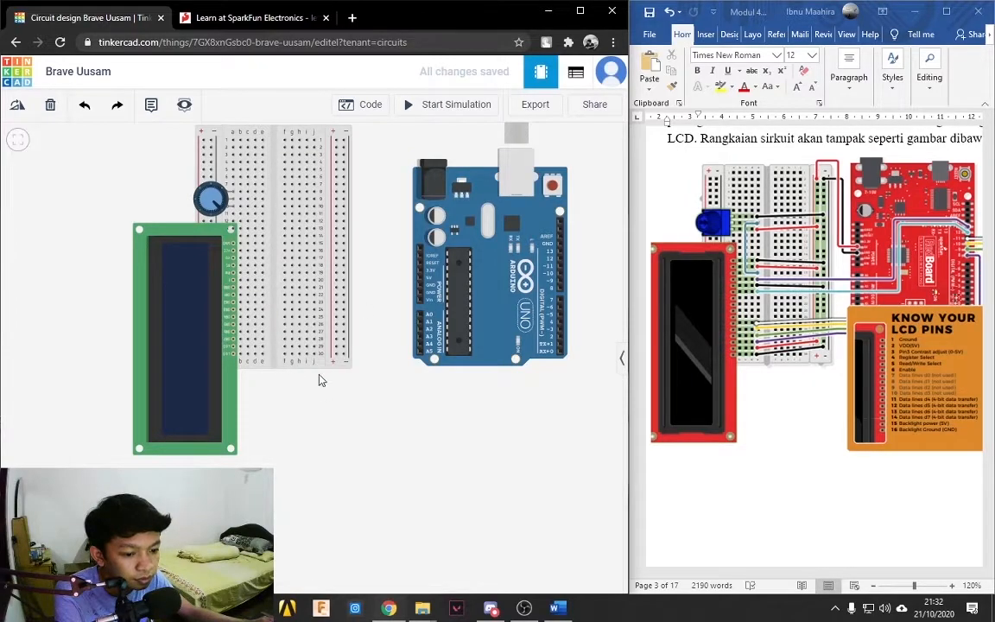
left_click(557, 608)
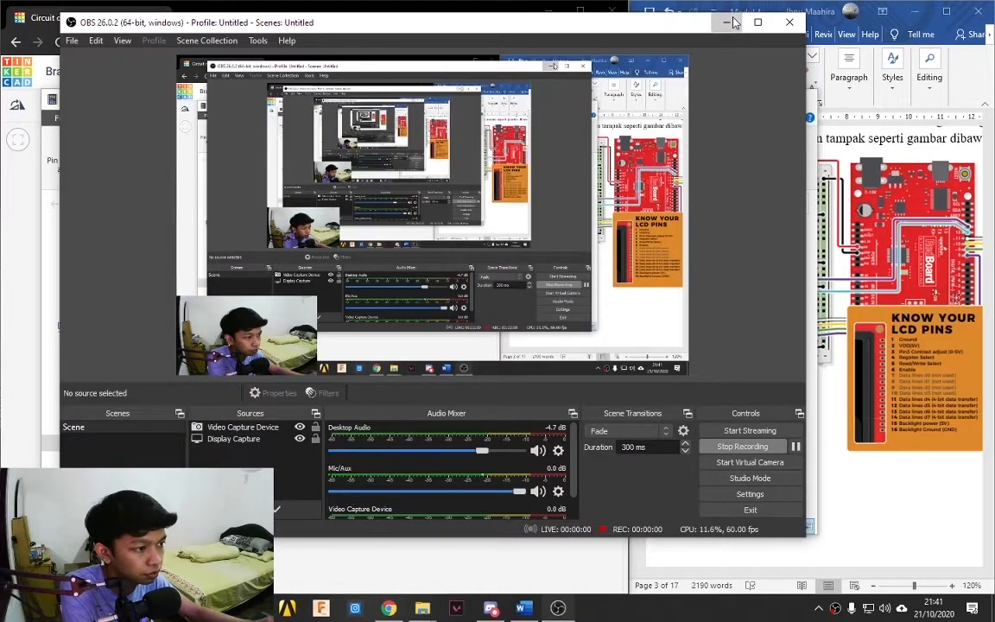
left_click(727, 22)
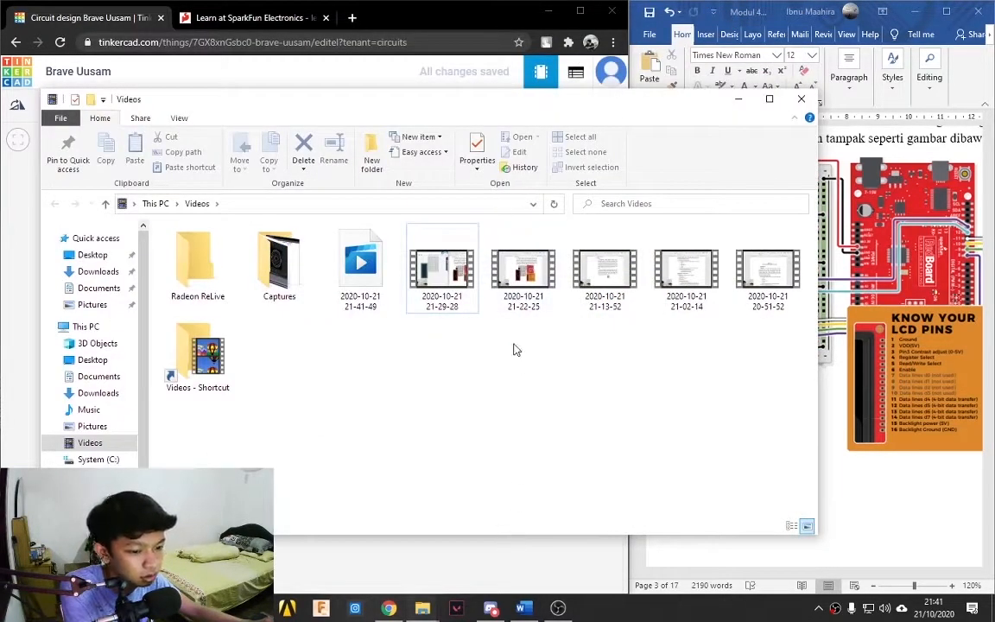
Minimize the file window, then wire the potentiometer's upper pin row from column e to the adjacent negative rail beside columns f–j, in black.
left_click(737, 99)
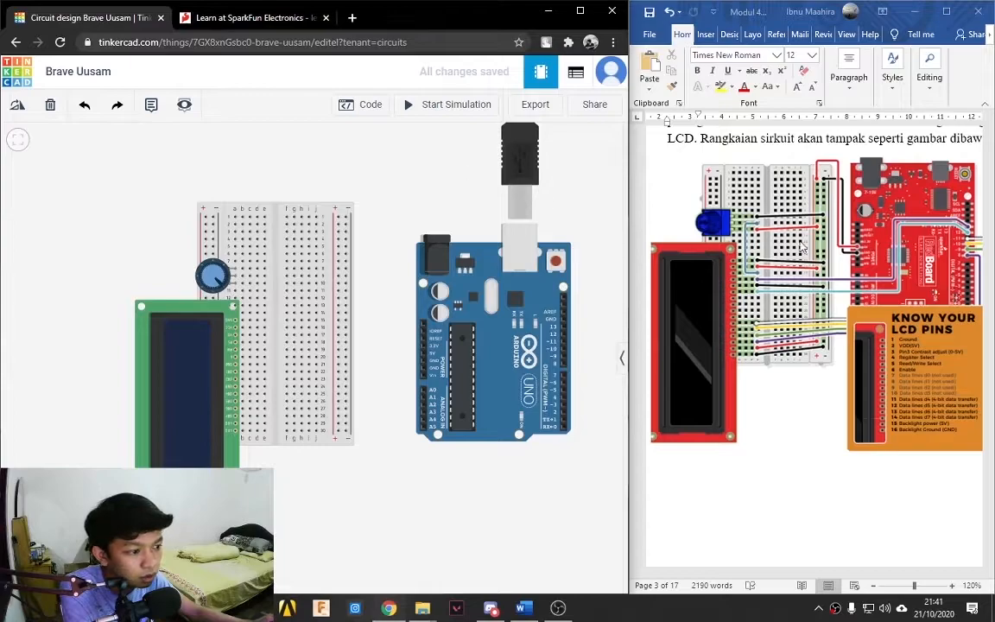
left_click(264, 269)
left_click(285, 266)
left_click_drag(286, 265, 346, 275)
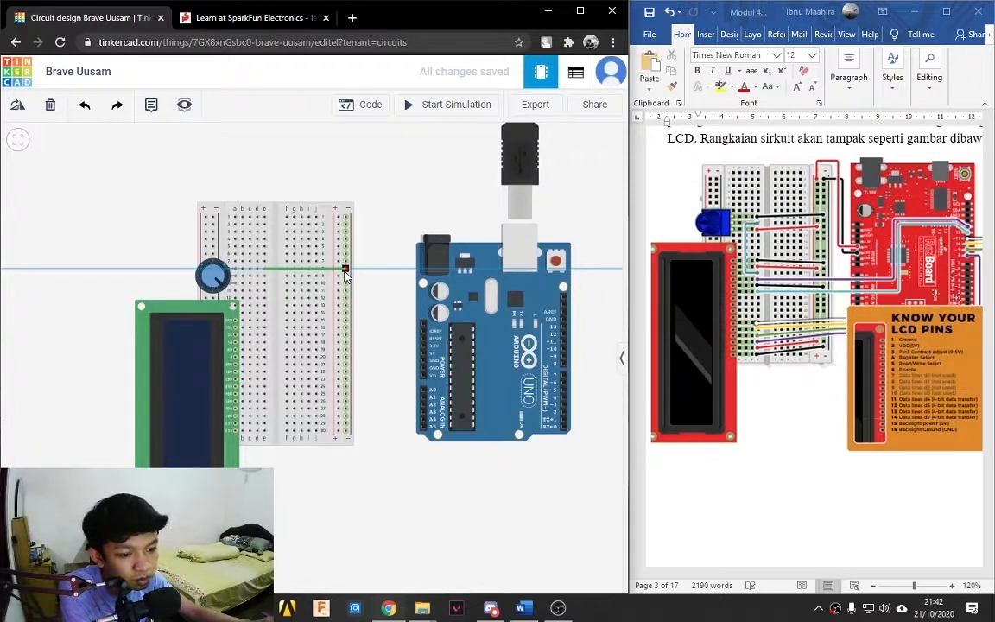
left_click_drag(348, 273, 345, 271)
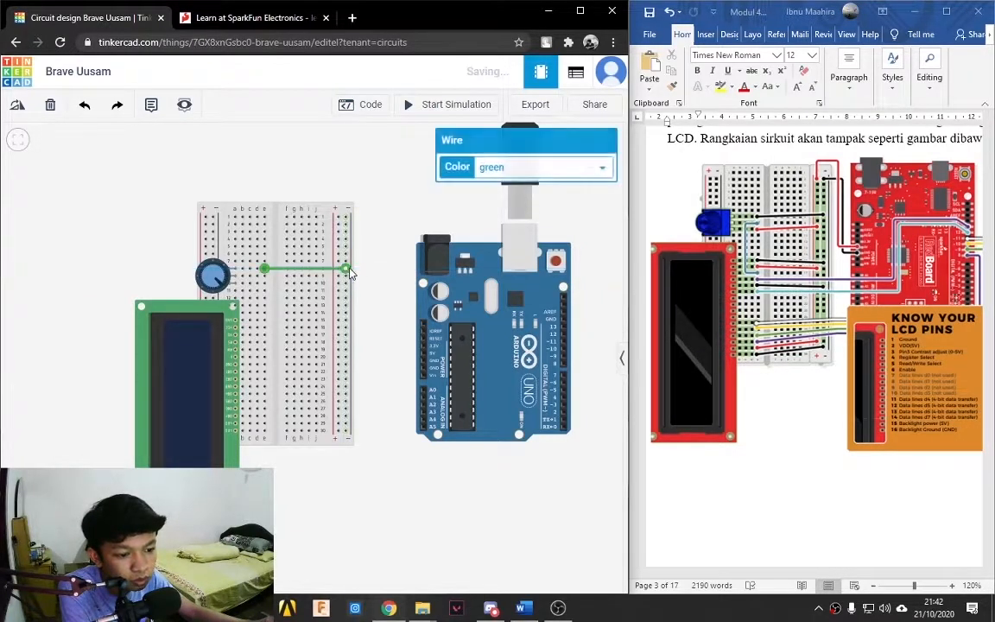
left_click(561, 170)
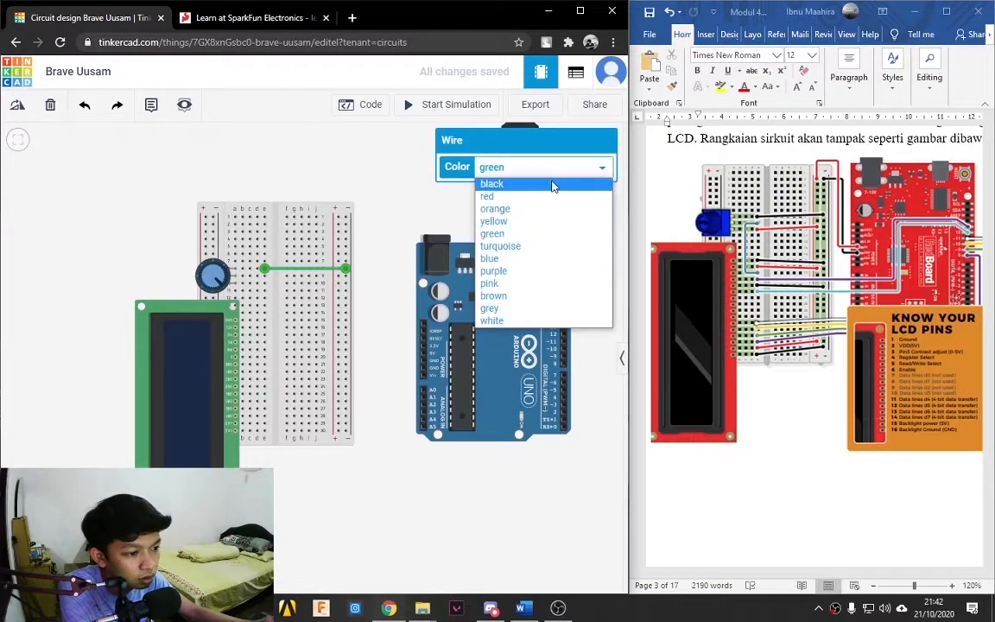
left_click(553, 185)
left_click(364, 297)
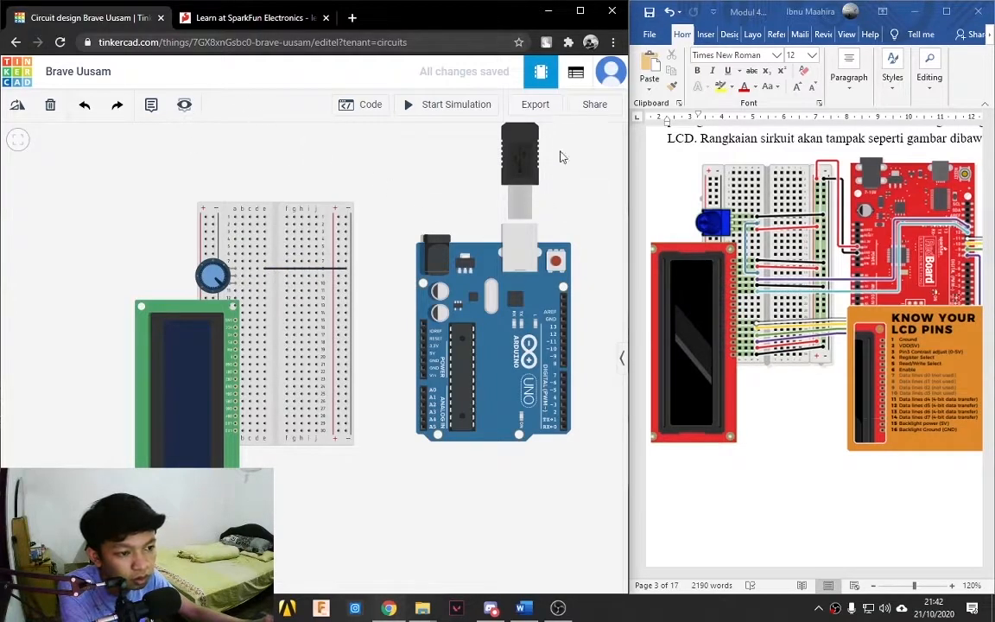
Connect the potentiometer's middle pin row to the LCD's third pin row with a blue wire in breadboard column d.
left_click(257, 276)
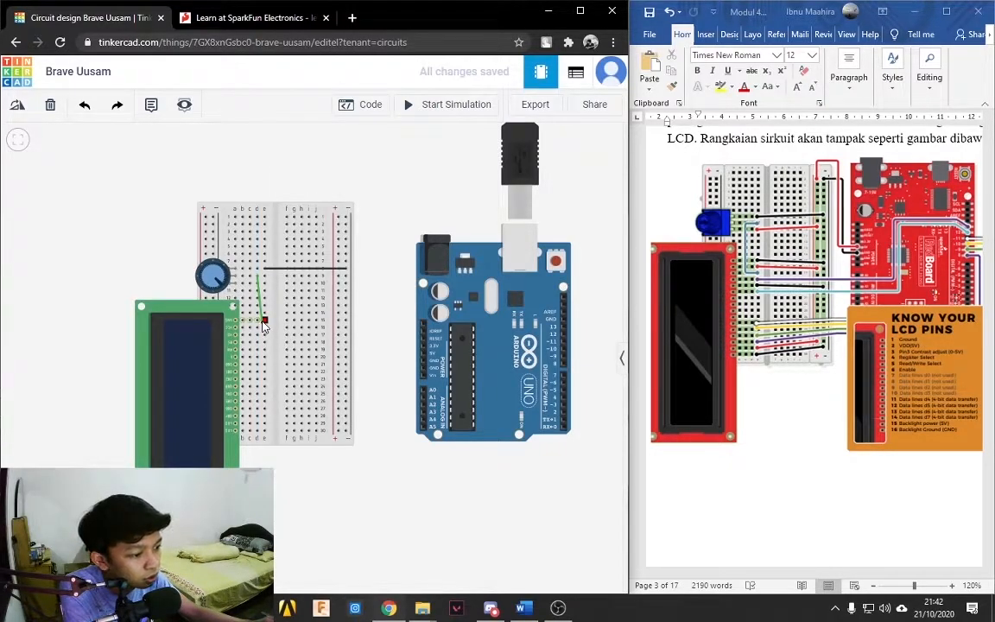
left_click(264, 321)
left_click_drag(267, 321, 257, 335)
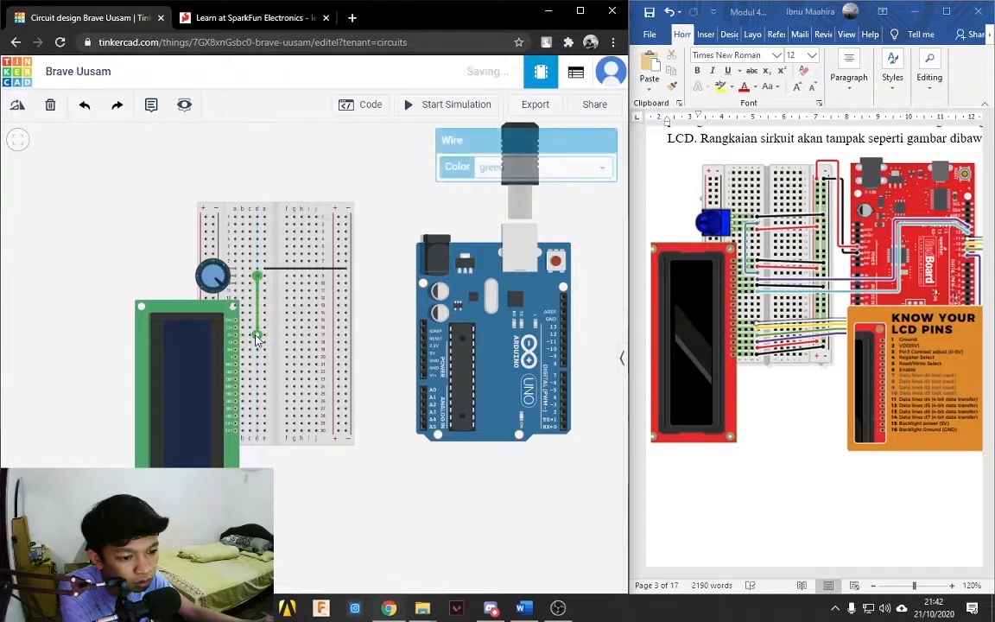
left_click(587, 173)
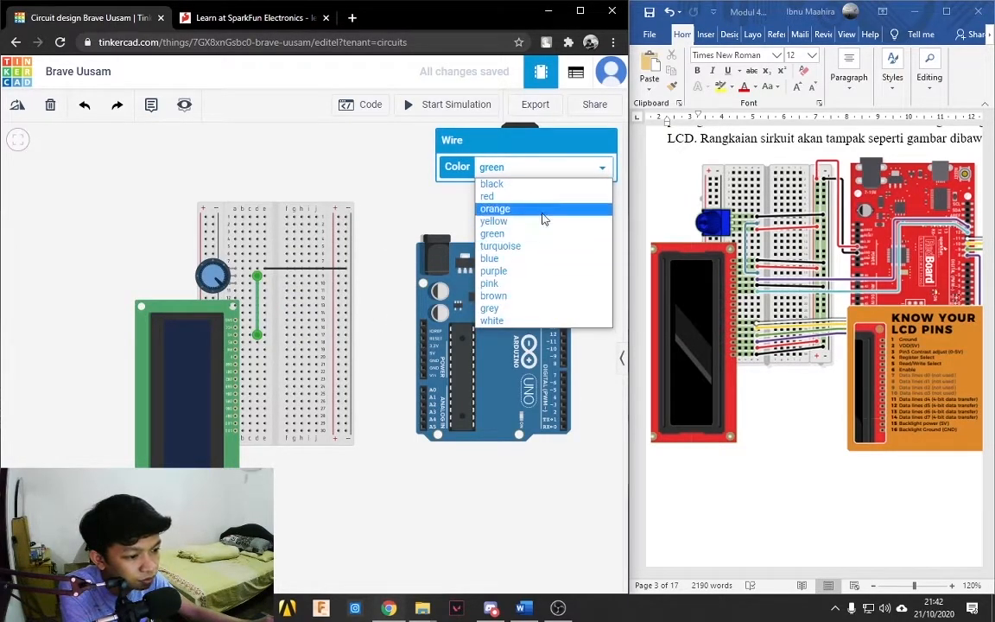
left_click(555, 259)
left_click(387, 282)
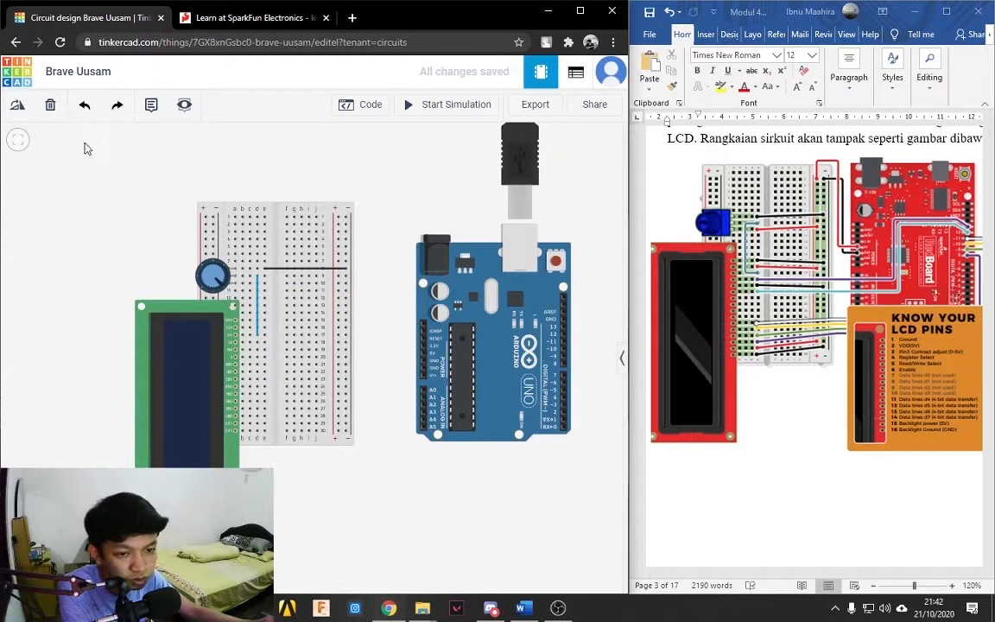
Wire the potentiometer's lower pin row from column e to the breadboard's positive rail nearest the Arduino and color it red.
left_click(265, 285)
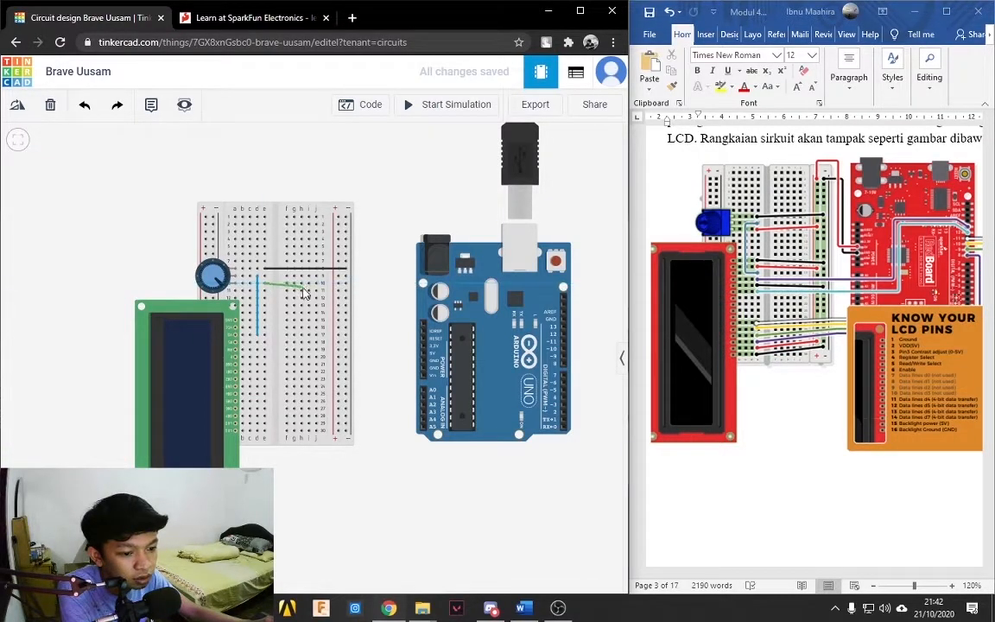
left_click(339, 286)
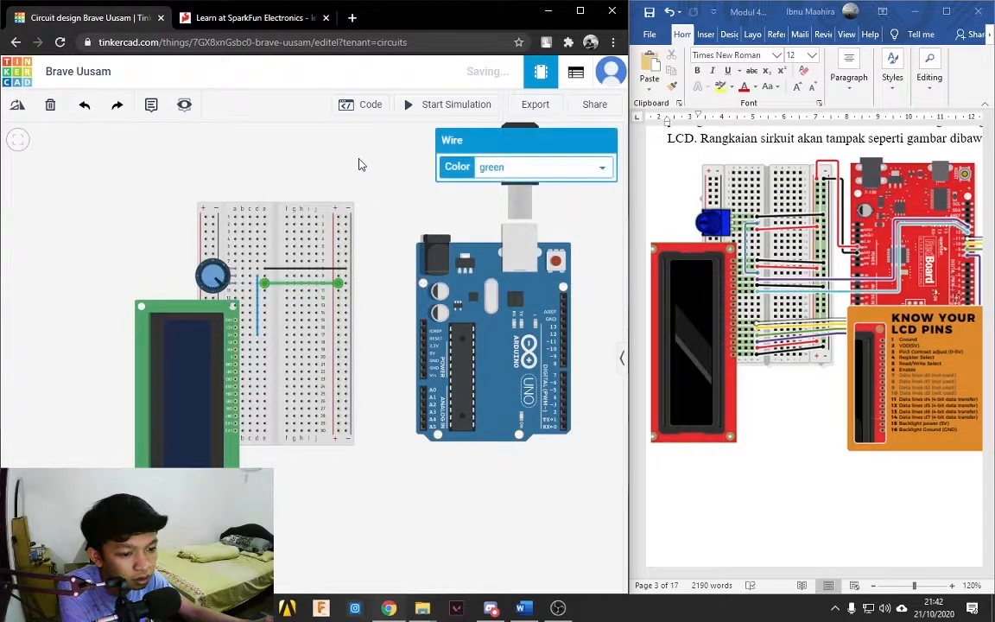
left_click(599, 167)
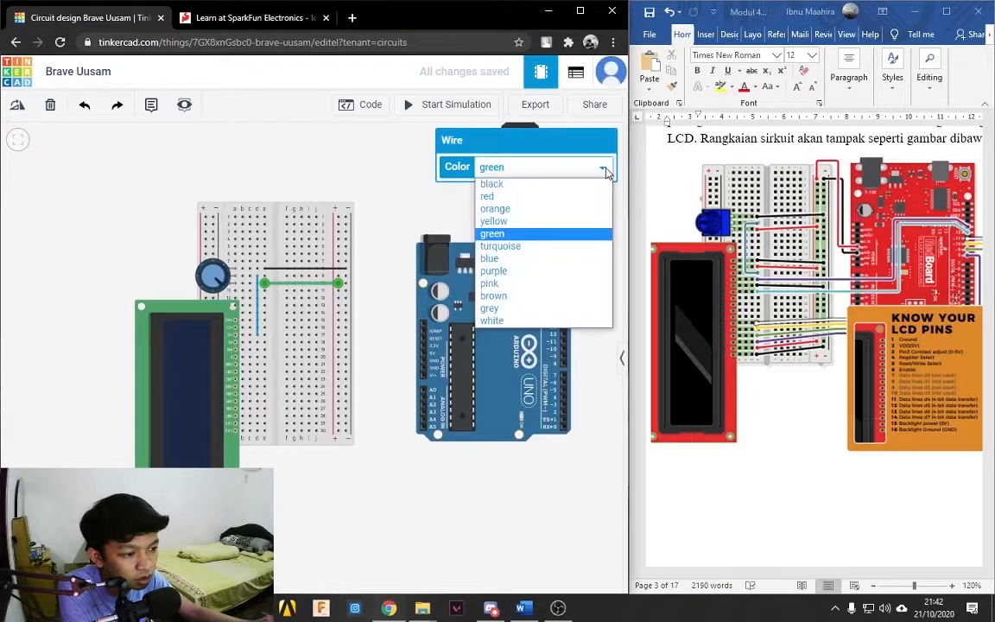
left_click(548, 197)
Connect the LCD's last pin, row 30 column e, to the negative rail with a black wire.
left_click_drag(263, 183, 269, 159)
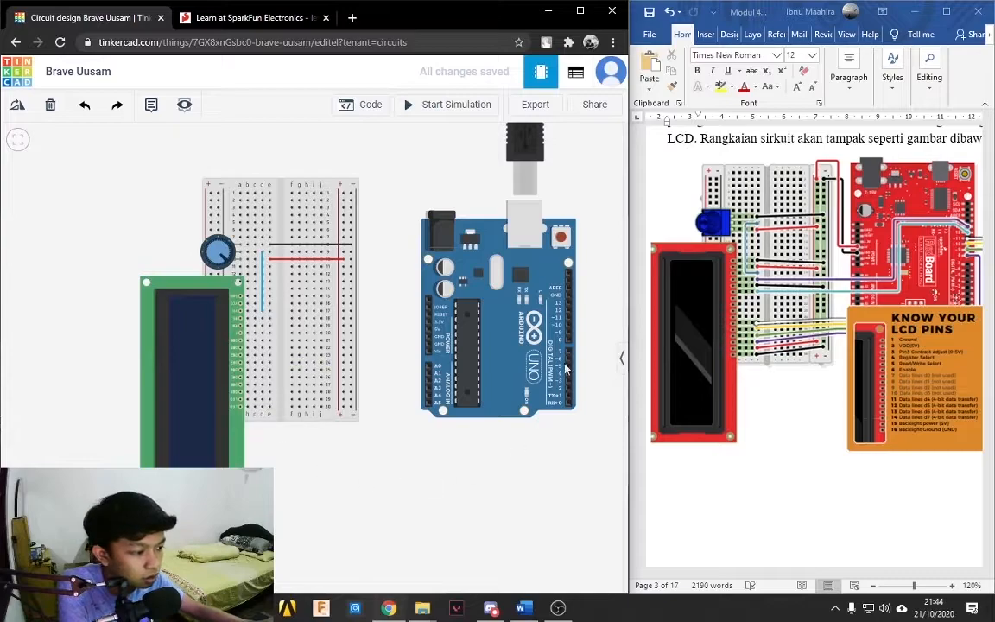
left_click(270, 407)
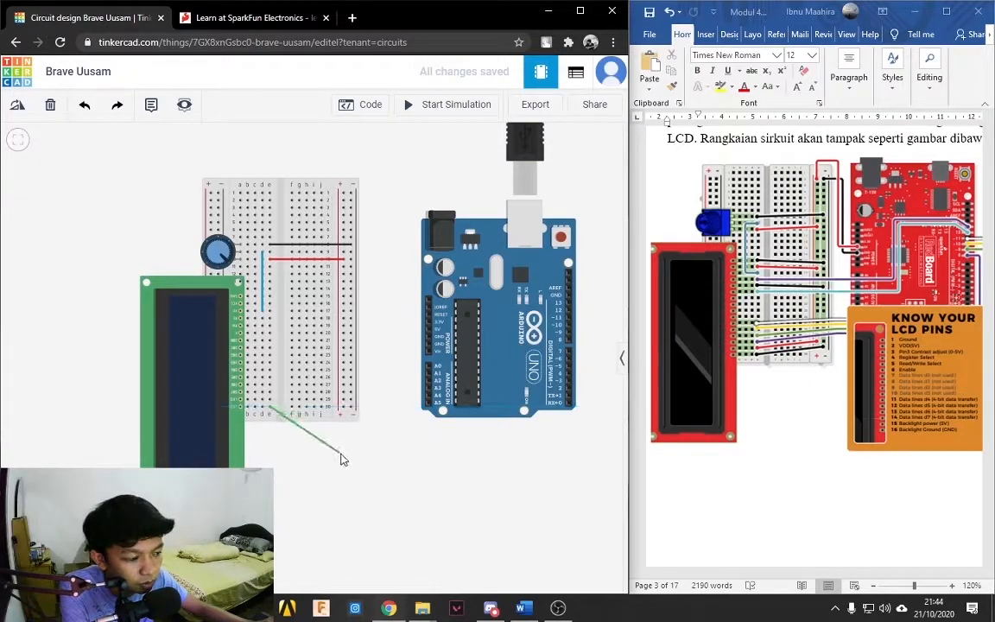
left_click(350, 407)
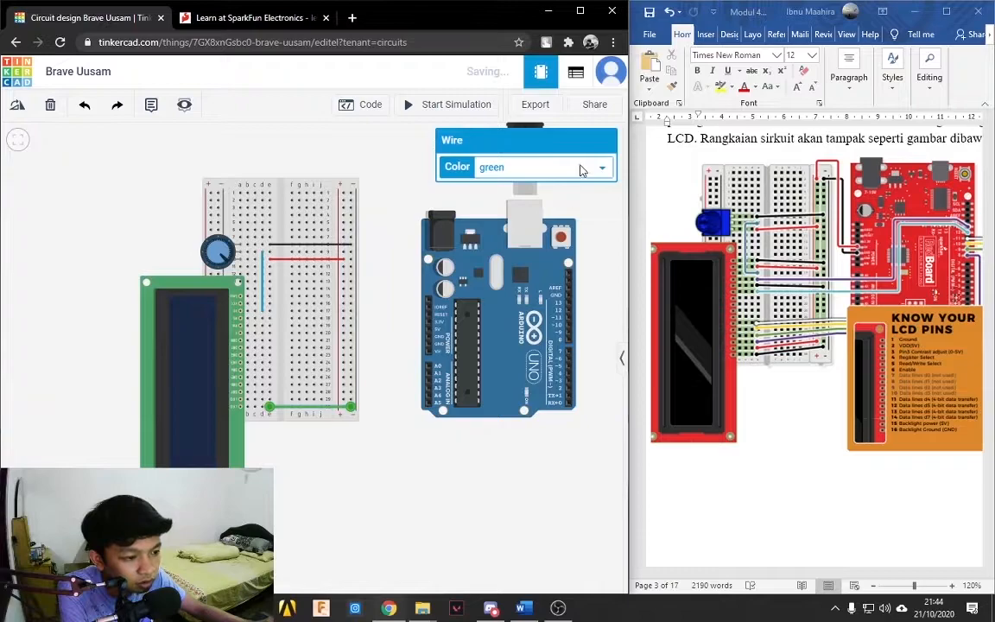
left_click(582, 170)
left_click(491, 183)
left_click(316, 439)
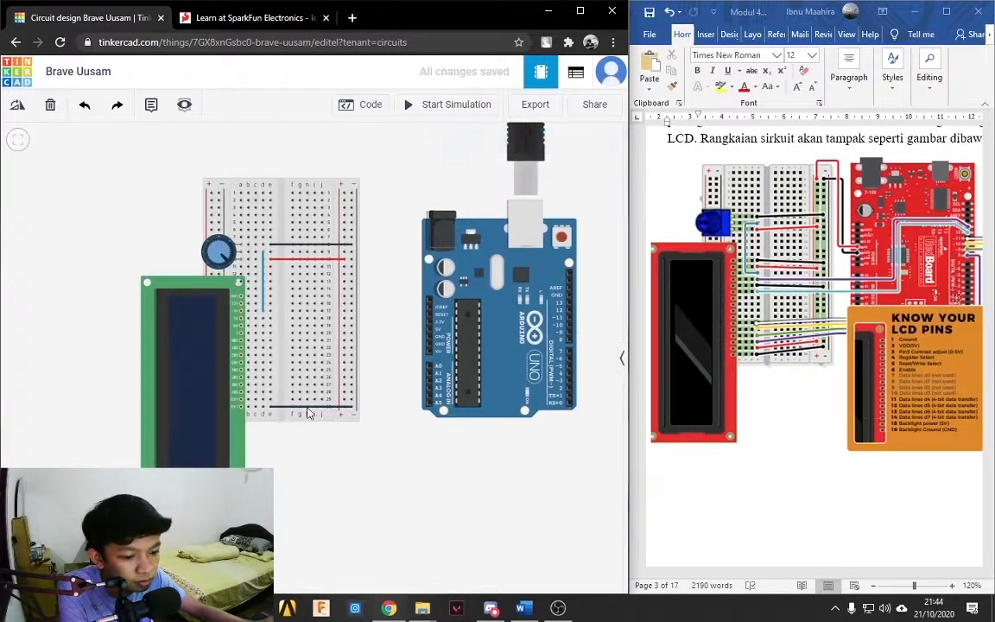
Connect the LCD's second-to-last pin, row 29 column e, to the positive rail with a red wire.
left_click(270, 403)
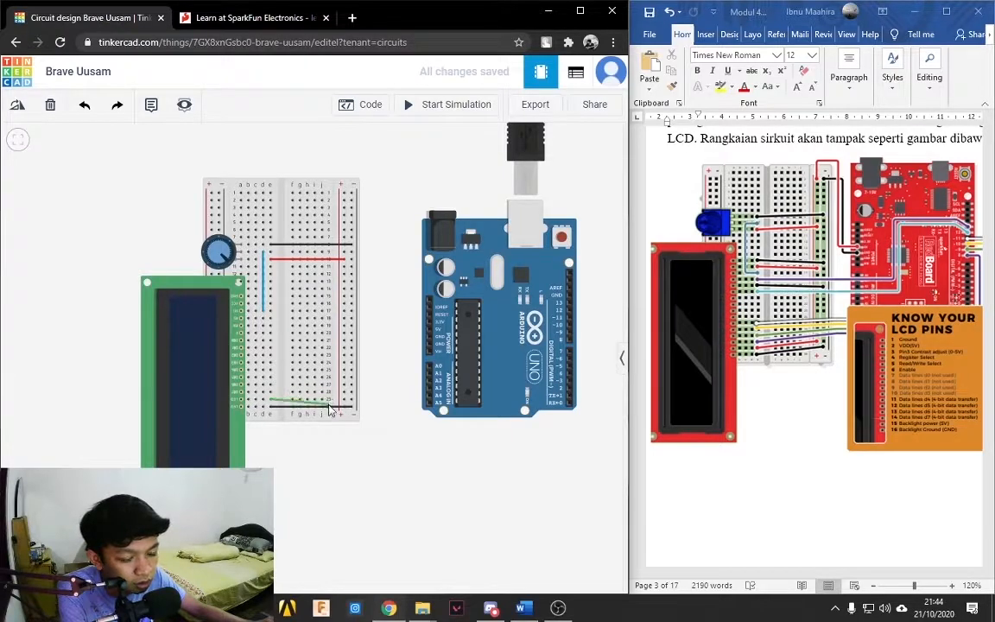
left_click(344, 399)
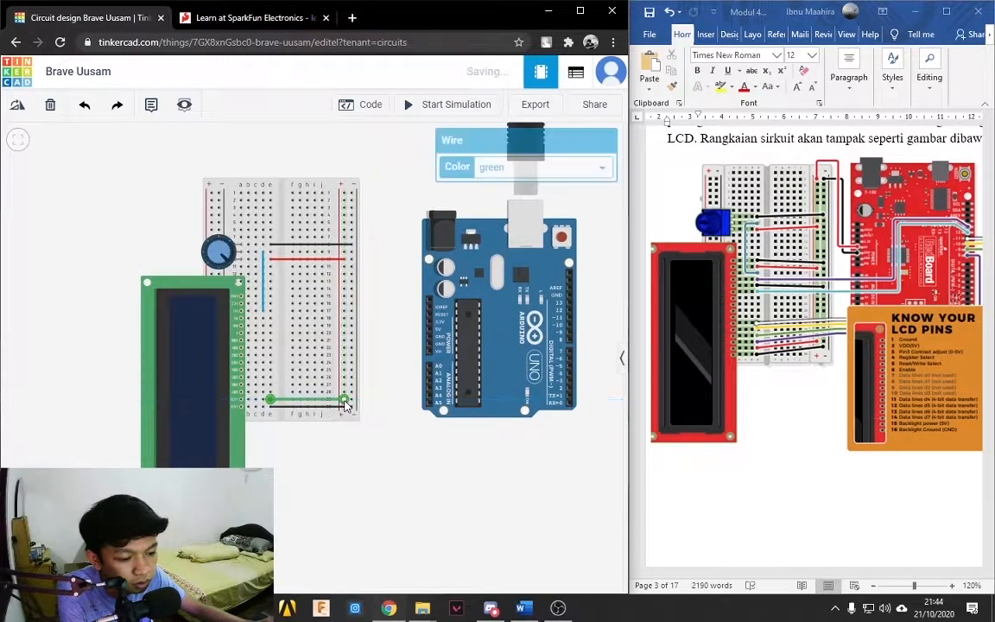
left_click(572, 177)
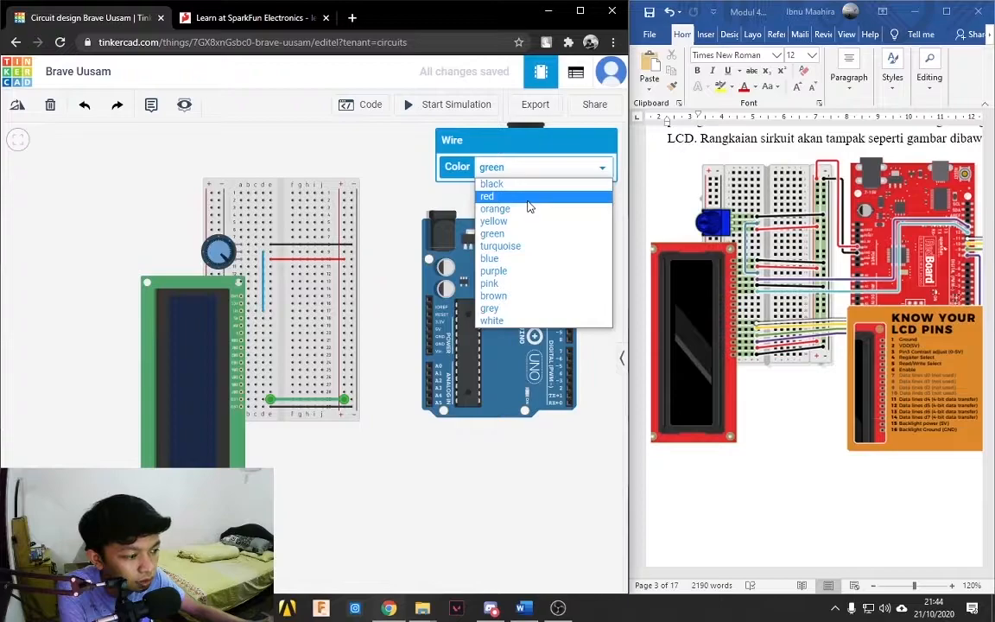
left_click(528, 204)
left_click(382, 347)
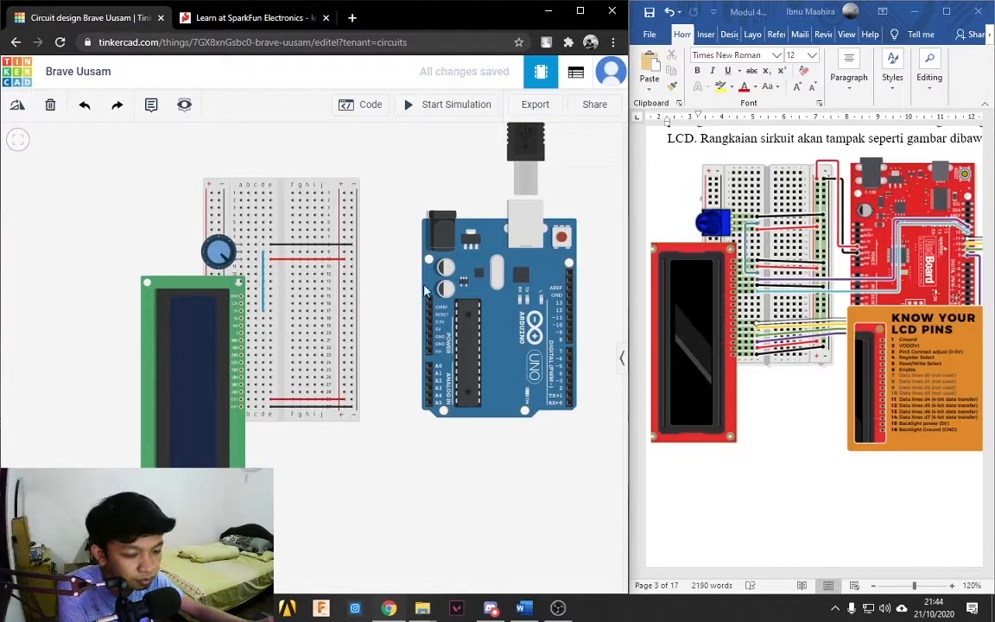
Run a purple wire from the LCD's row 28, column e, to the Arduino's digital pin 8.
left_click(271, 395)
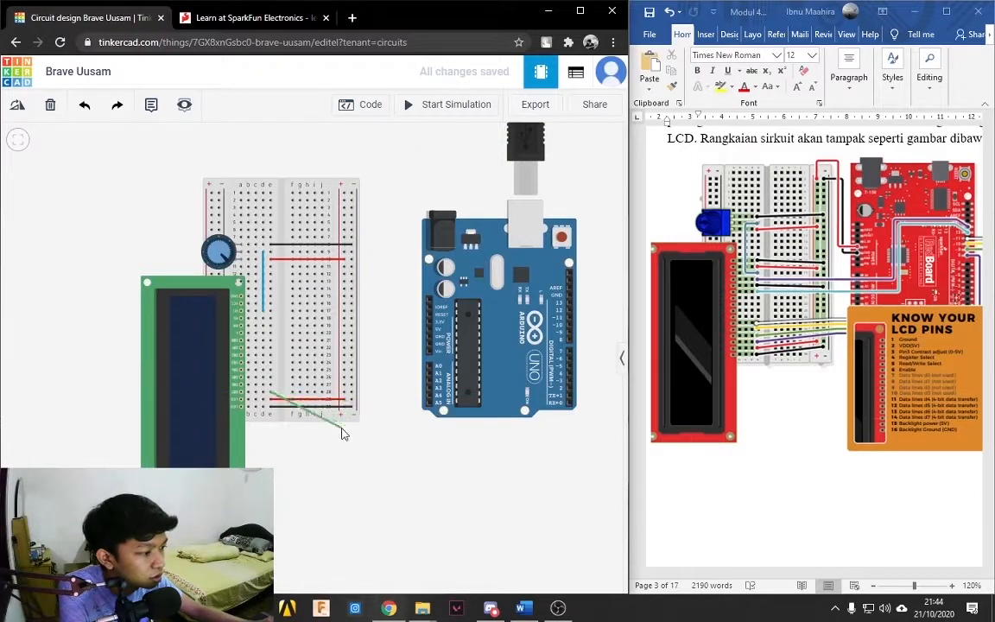
left_click(570, 347)
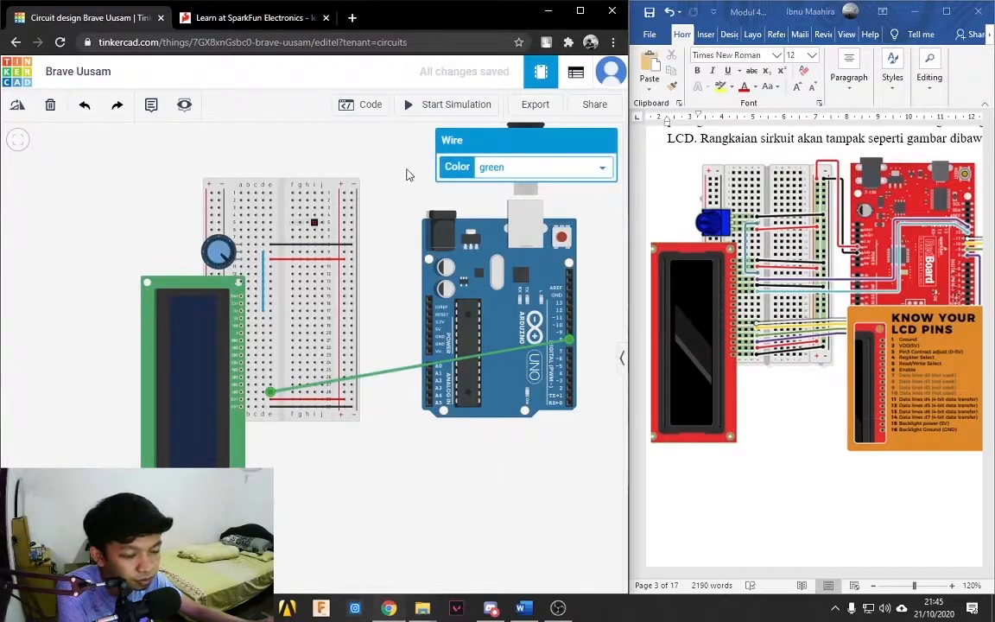
left_click(600, 167)
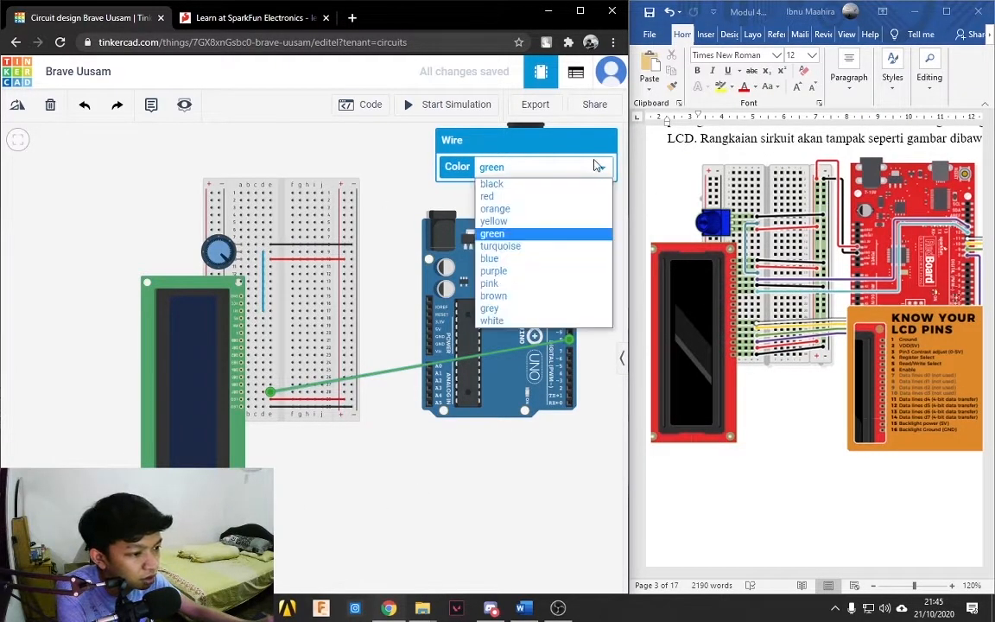
left_click(544, 273)
left_click(455, 493)
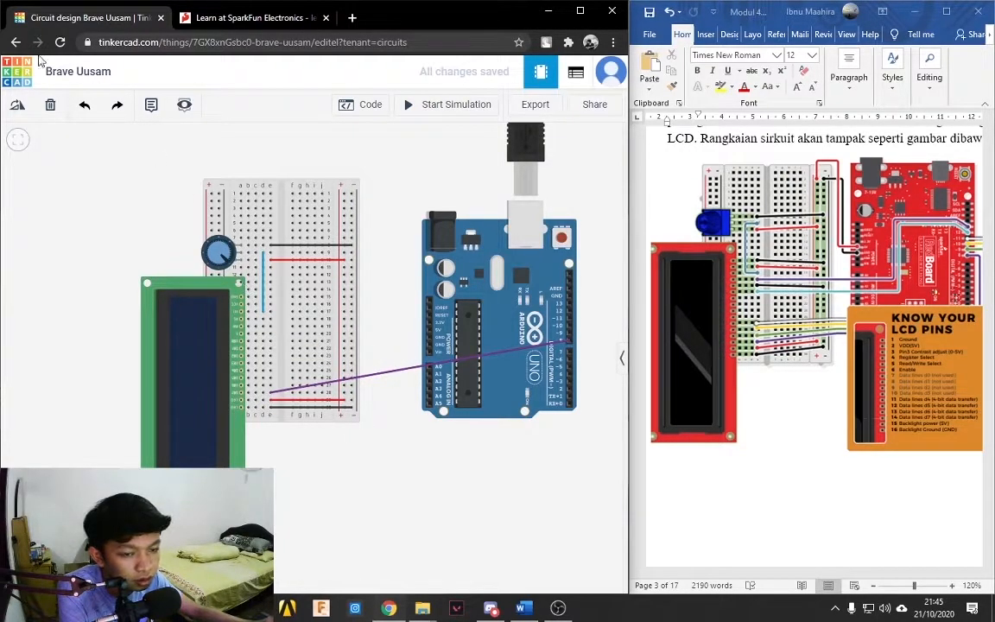
Run a green wire from the LCD's row 27, column e, to the Arduino's digital pin 9.
left_click(271, 386)
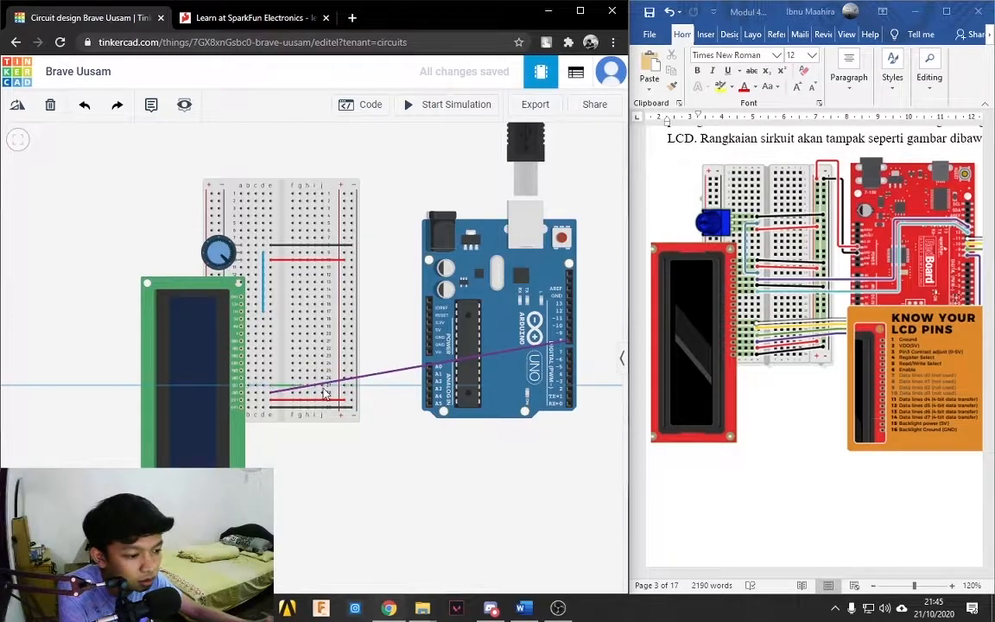
left_click(567, 338)
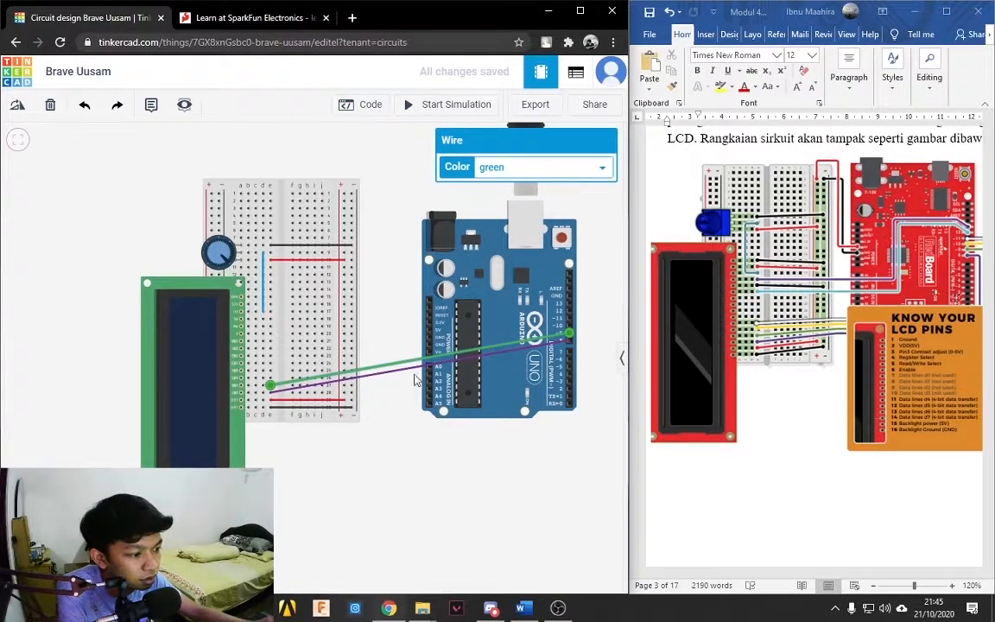
left_click(401, 456)
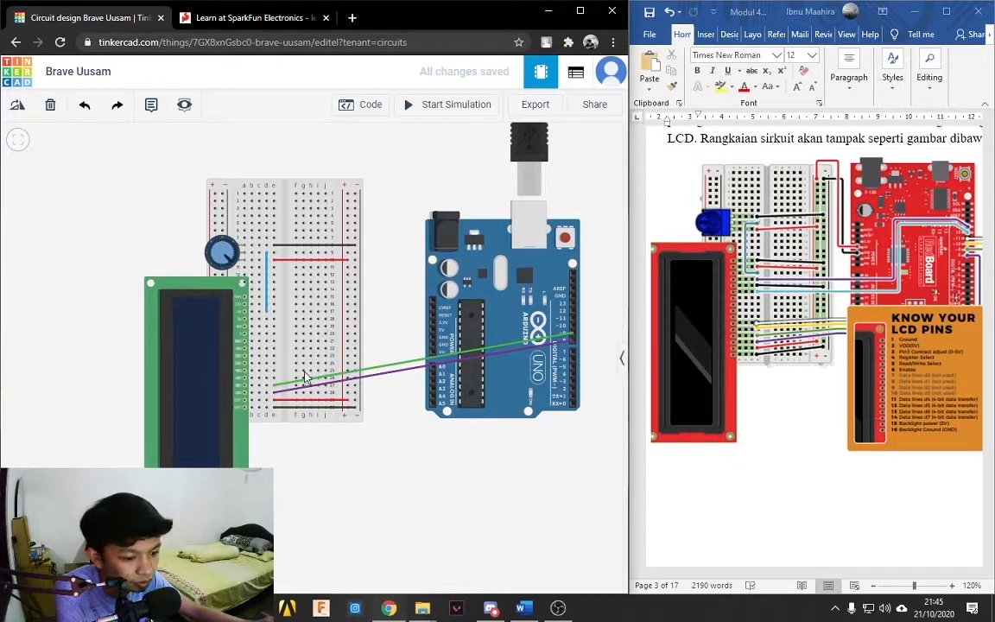
Run a yellow wire from the LCD's row 26, column e, to the Arduino's digital pin 10.
left_click(275, 383)
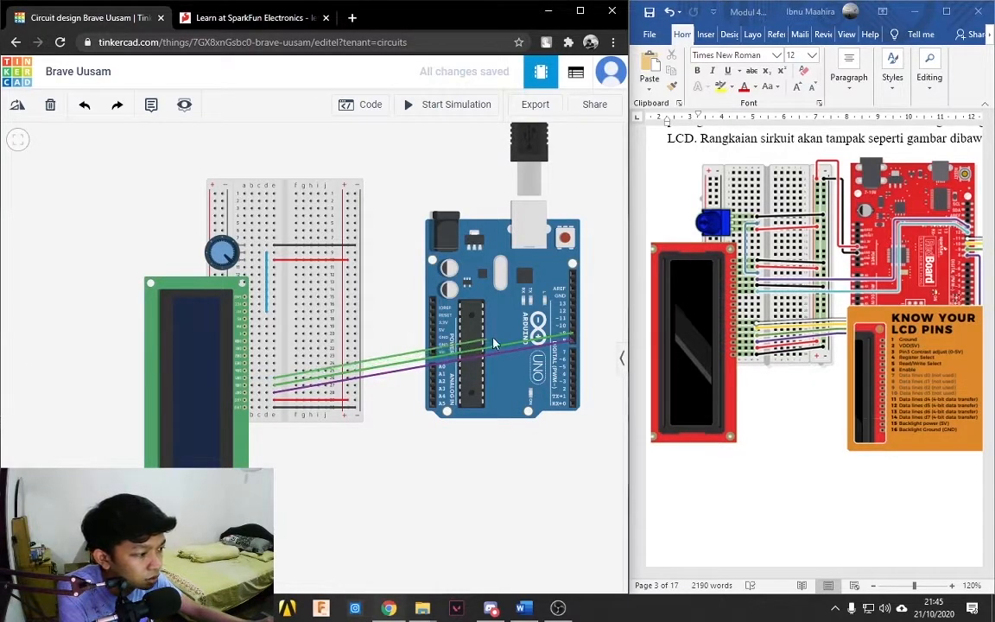
left_click(572, 330)
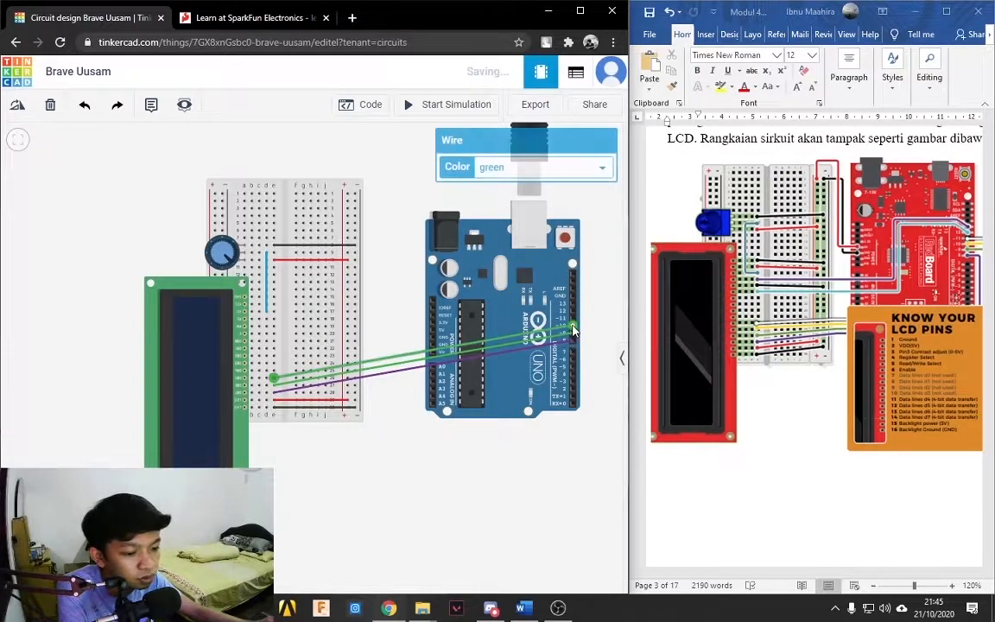
left_click(604, 172)
left_click(484, 217)
left_click(403, 409)
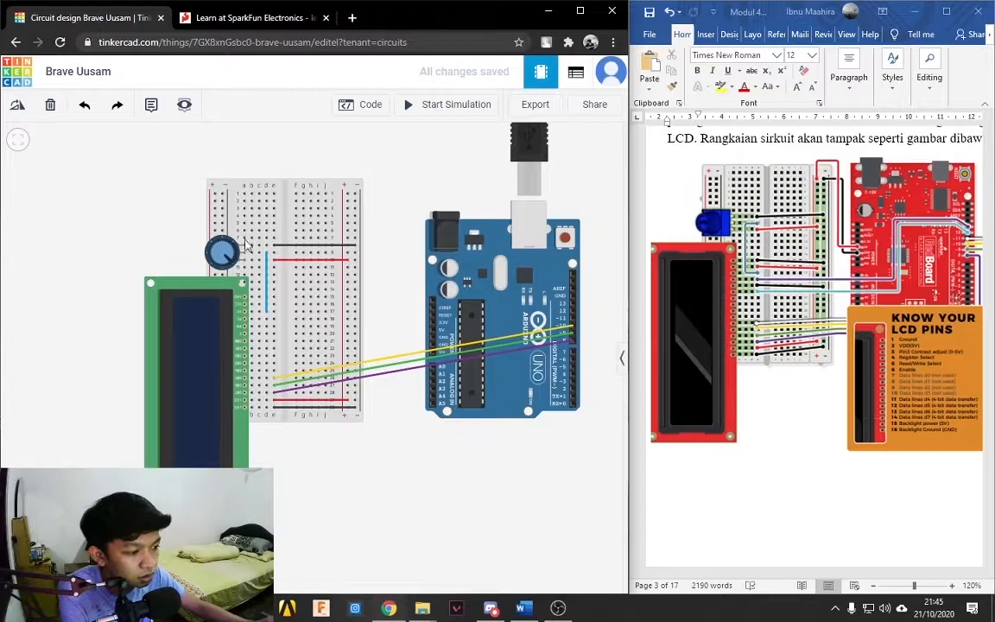
Run green wires in column e from the LCD's row 25 to Arduino pin 11 and from row 20 to pin 12.
left_click(273, 373)
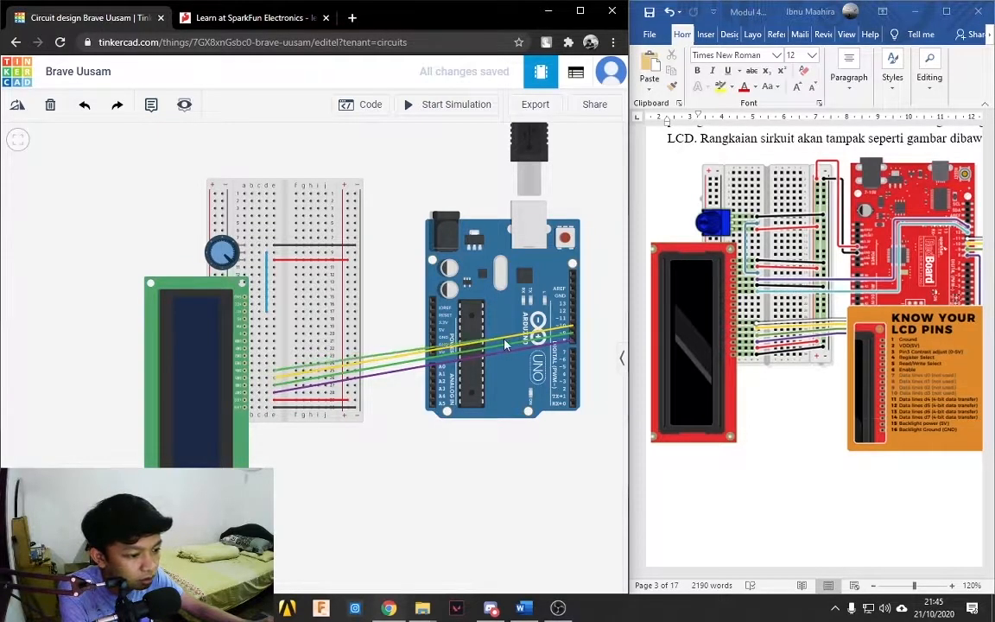
left_click(572, 324)
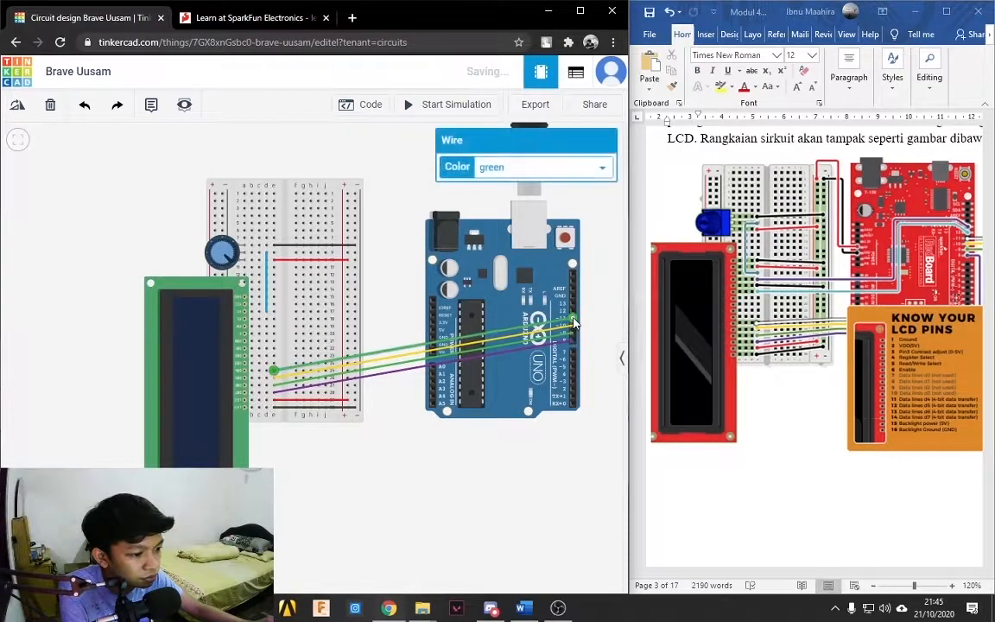
left_click(411, 300)
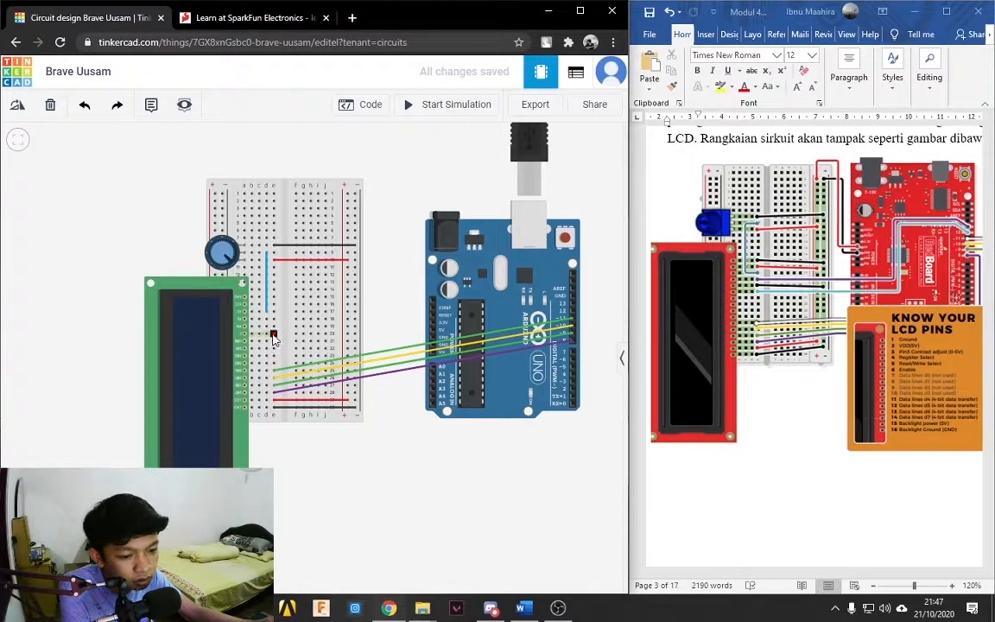
left_click(273, 337)
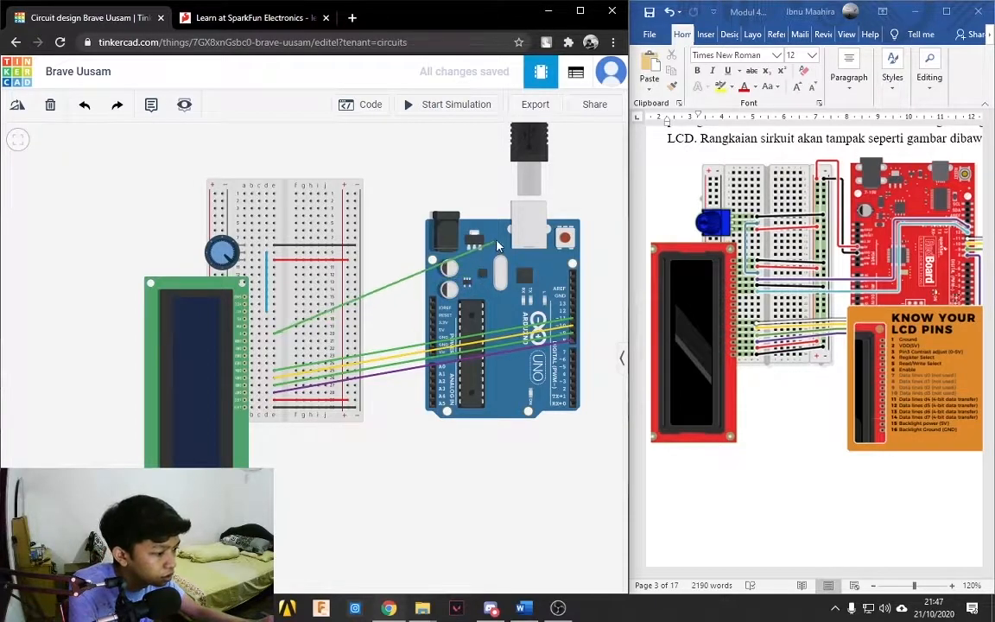
left_click(571, 310)
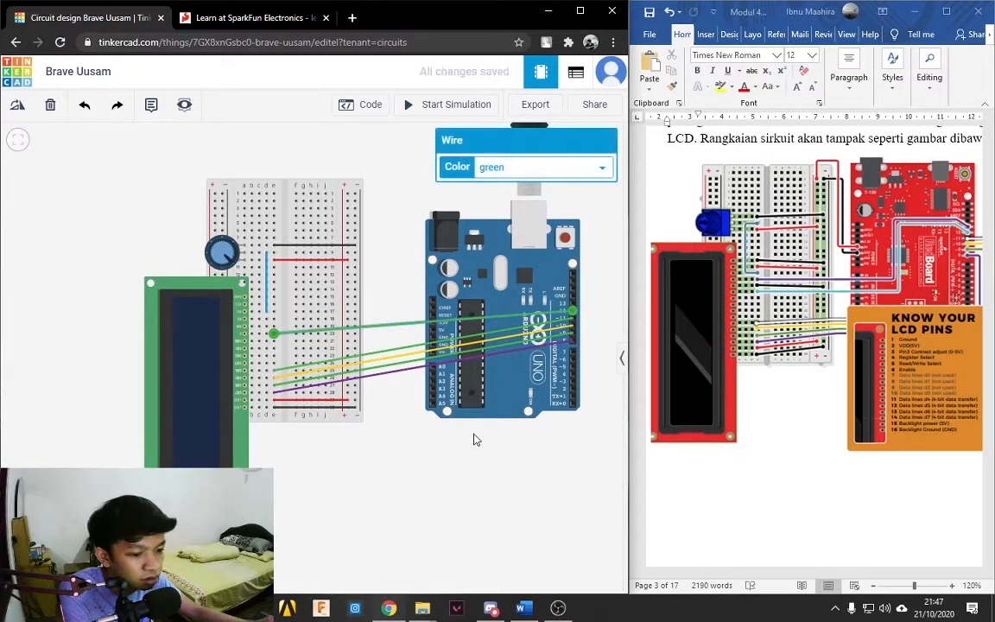
Recolor the wire between the LCD's row 25 and Arduino pin 11 white.
left_click(607, 318)
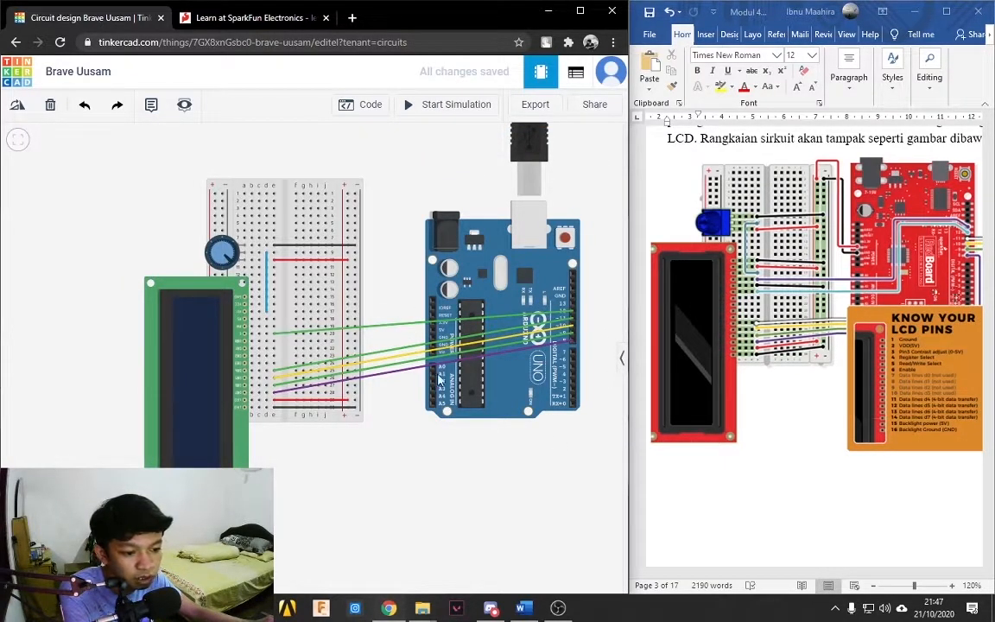
left_click(387, 356)
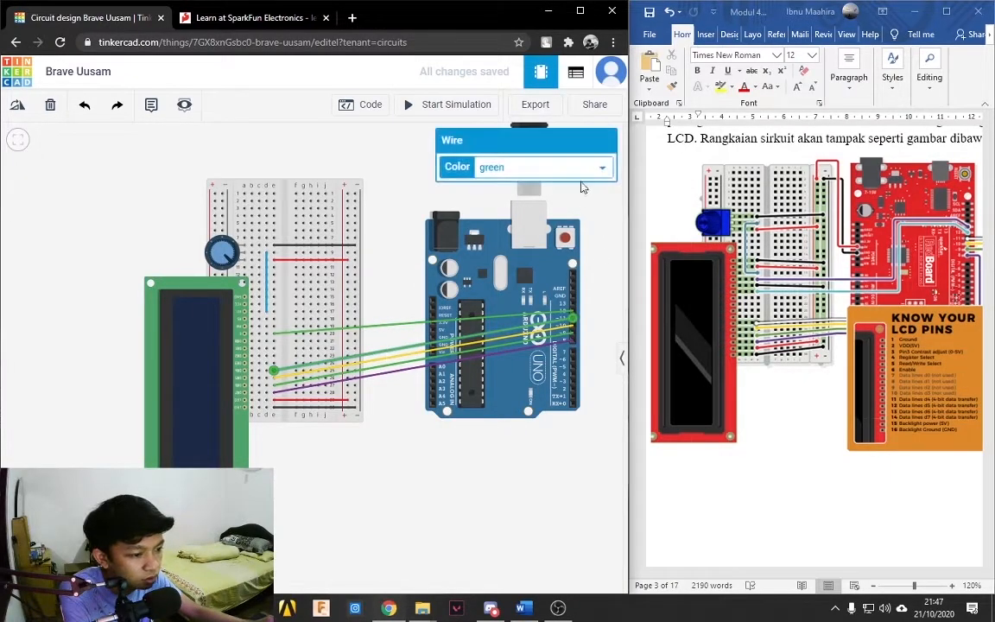
left_click(596, 165)
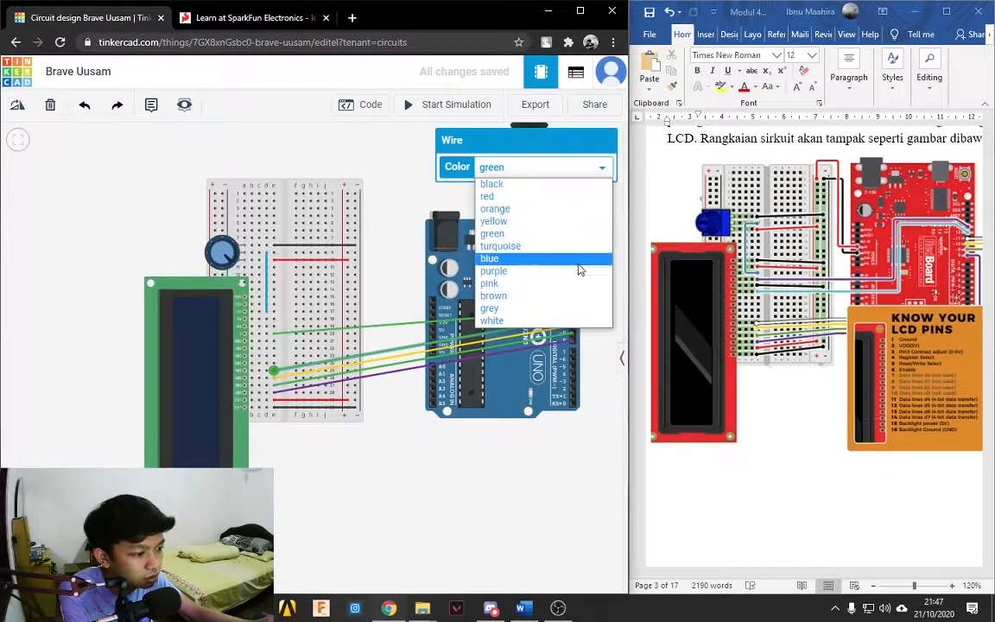
left_click(567, 321)
left_click(392, 276)
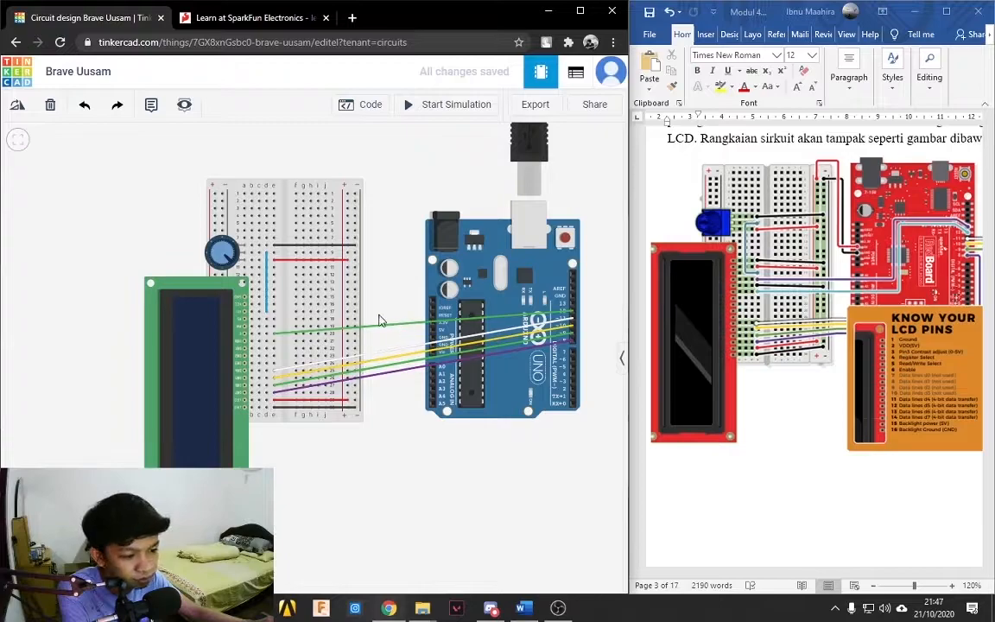
Recolor the wire between the LCD's row 20 and Arduino pin 12 turquoise.
left_click(396, 330)
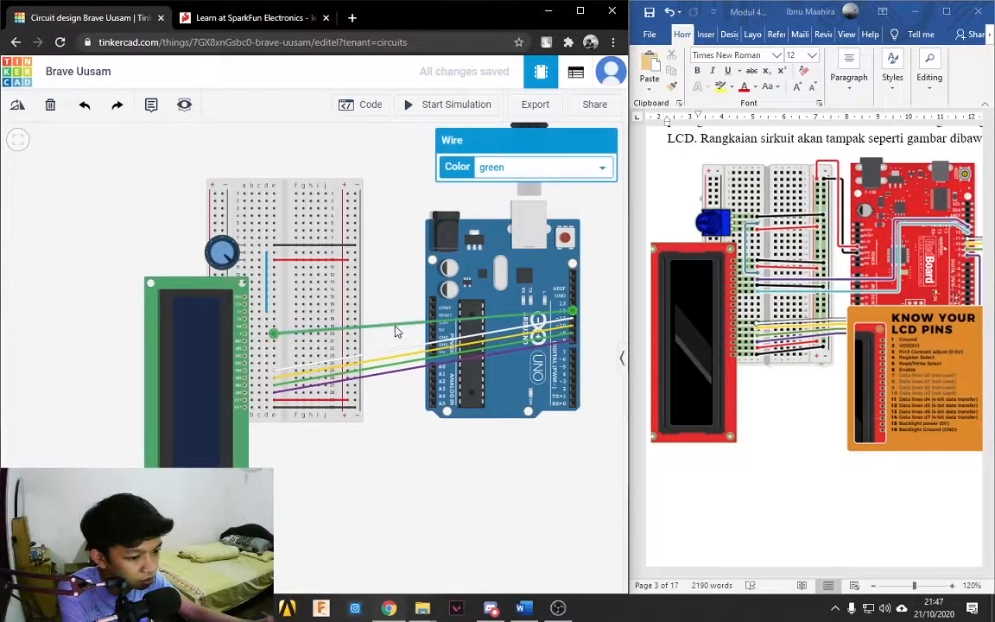
left_click(592, 170)
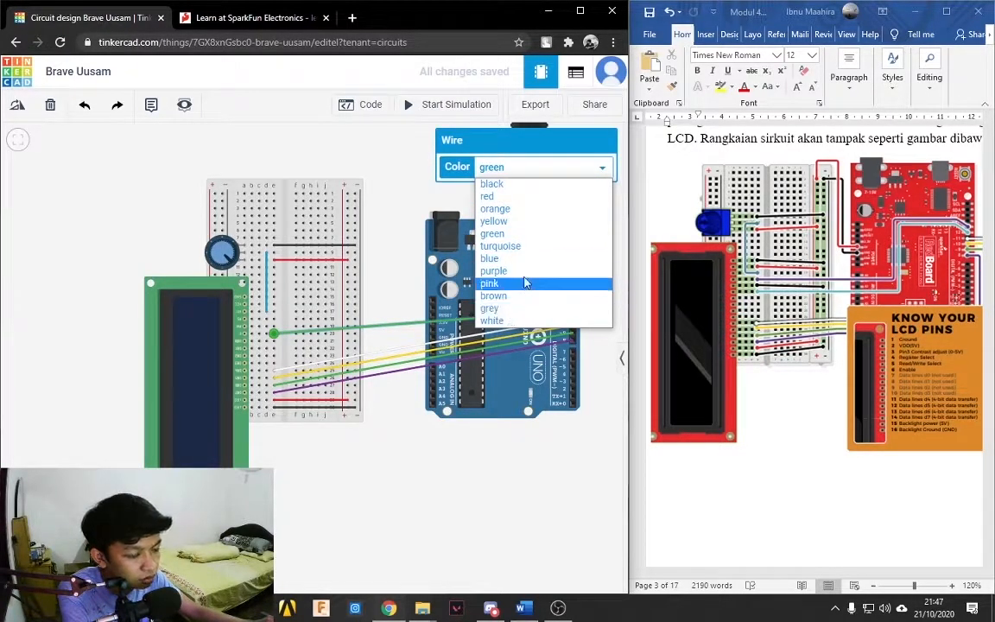
left_click(516, 246)
left_click(391, 275)
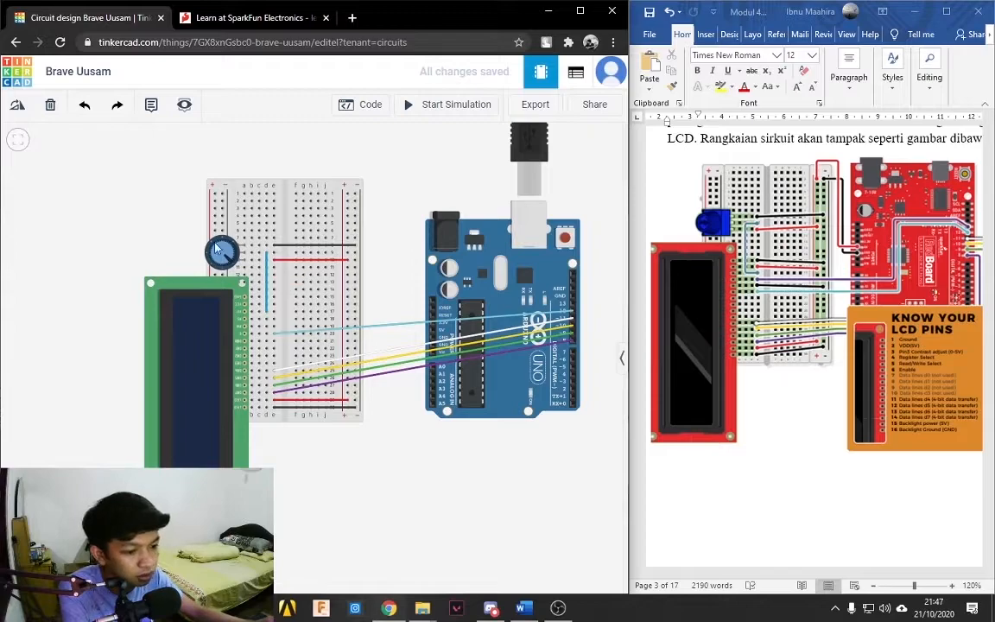
Run a black wire from the LCD's row 19, column e, to the breadboard's negative rail beside column j.
left_click(275, 329)
left_click(429, 287)
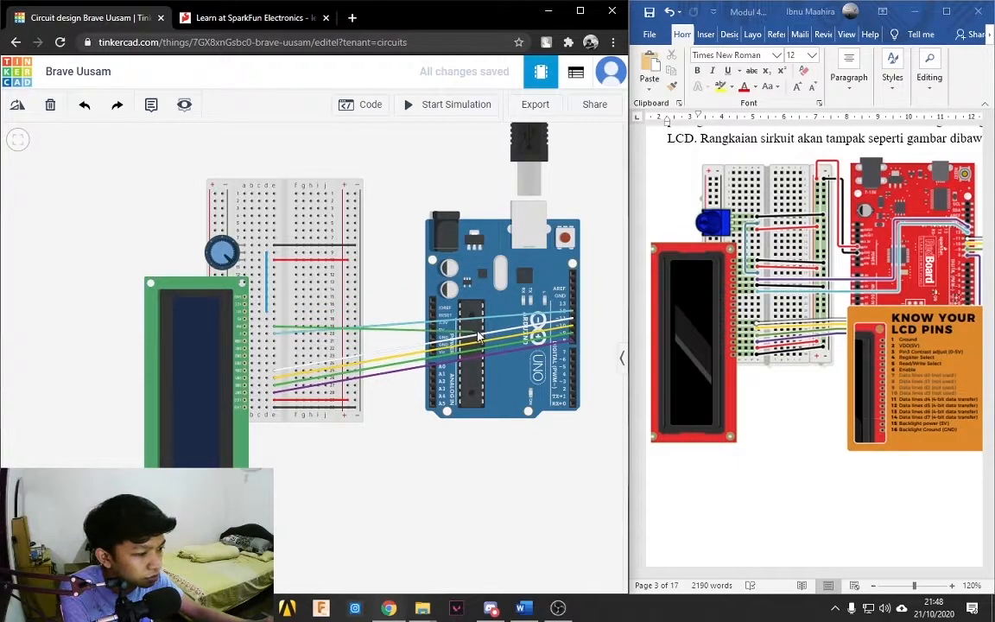
left_click(355, 327)
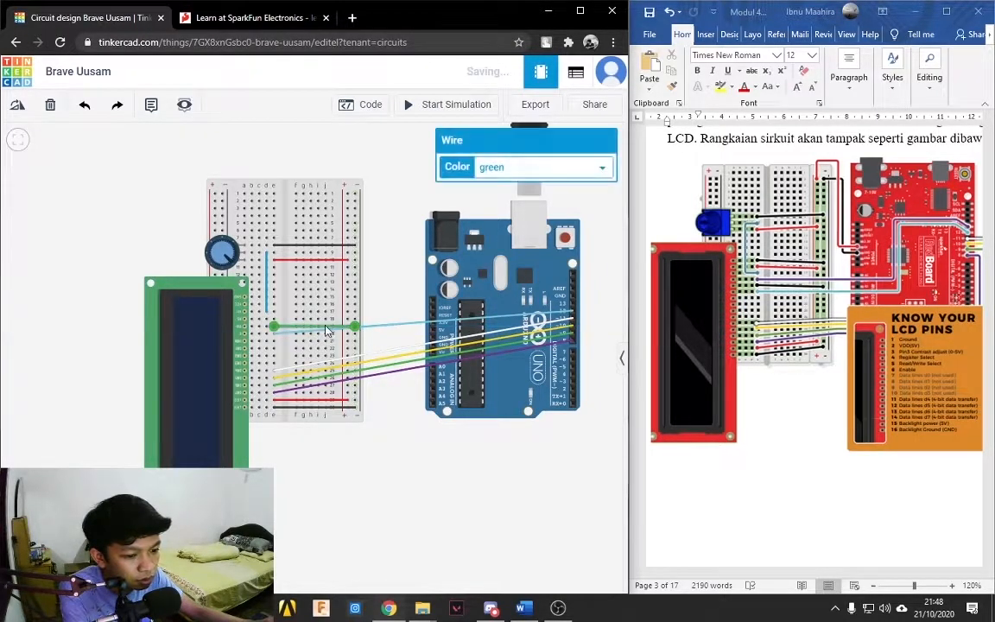
left_click(604, 171)
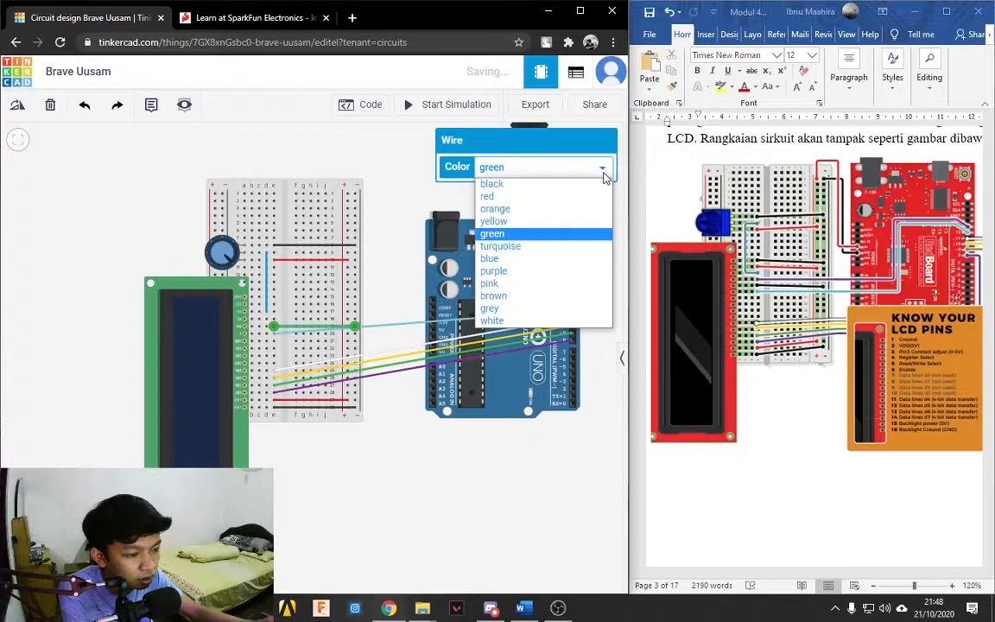
left_click(535, 188)
left_click(390, 260)
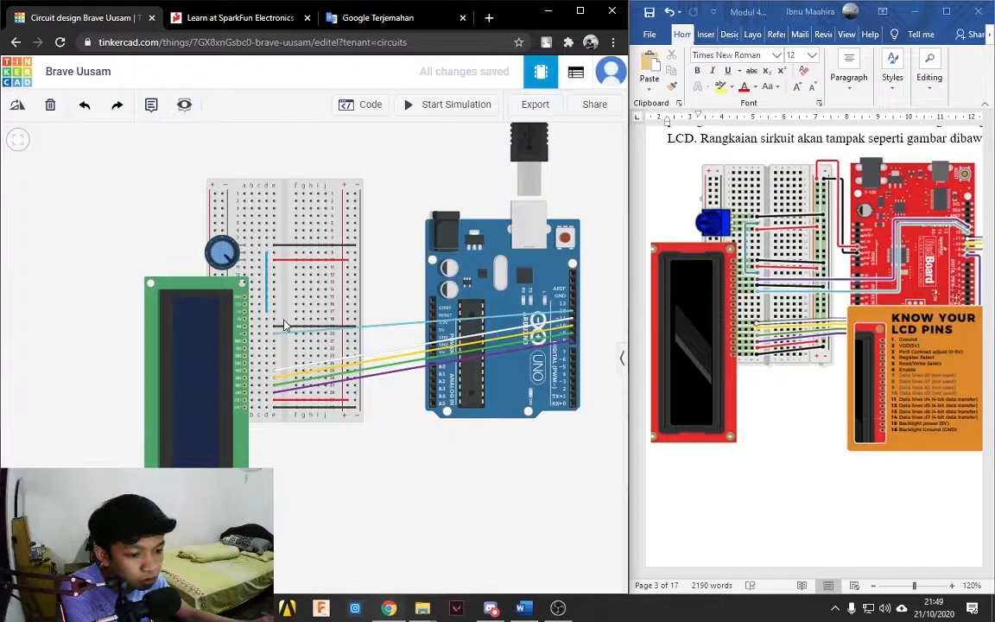
Run a purple wire from the LCD's row 18, column e, to the Arduino's digital pin 13.
left_click(273, 318)
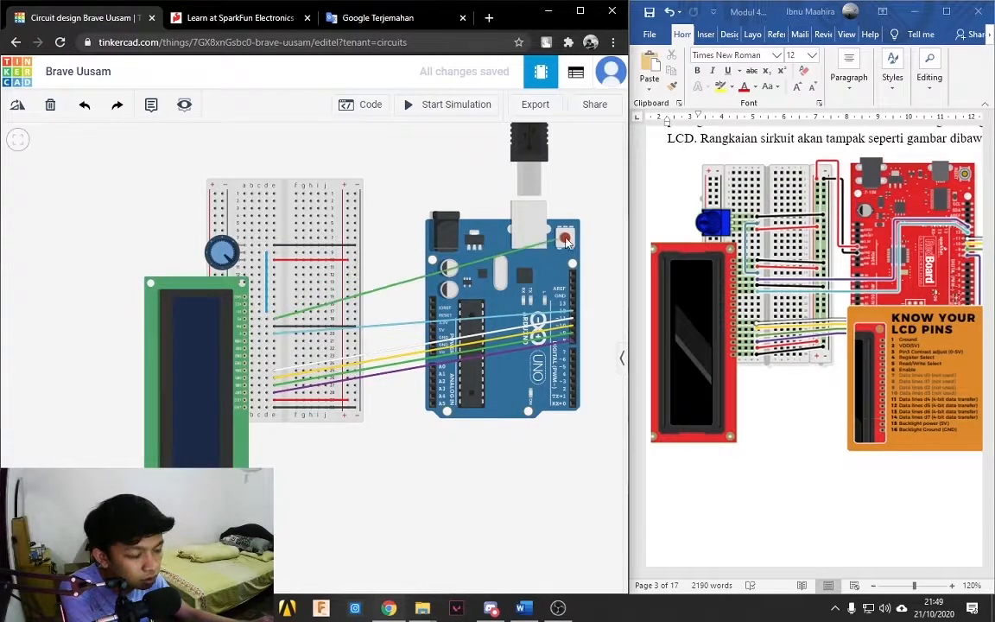
left_click(572, 302)
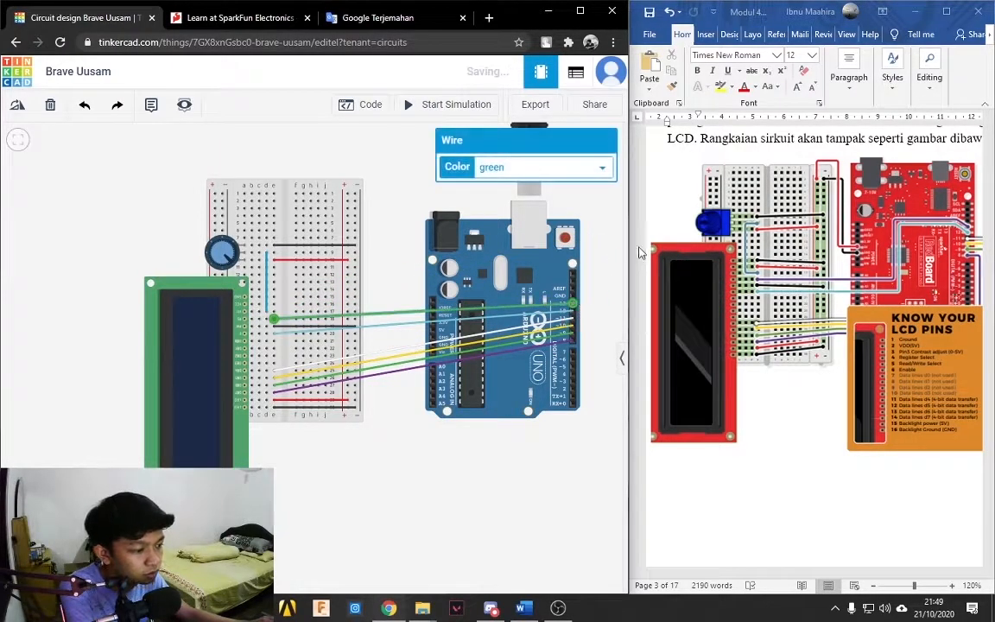
left_click(603, 167)
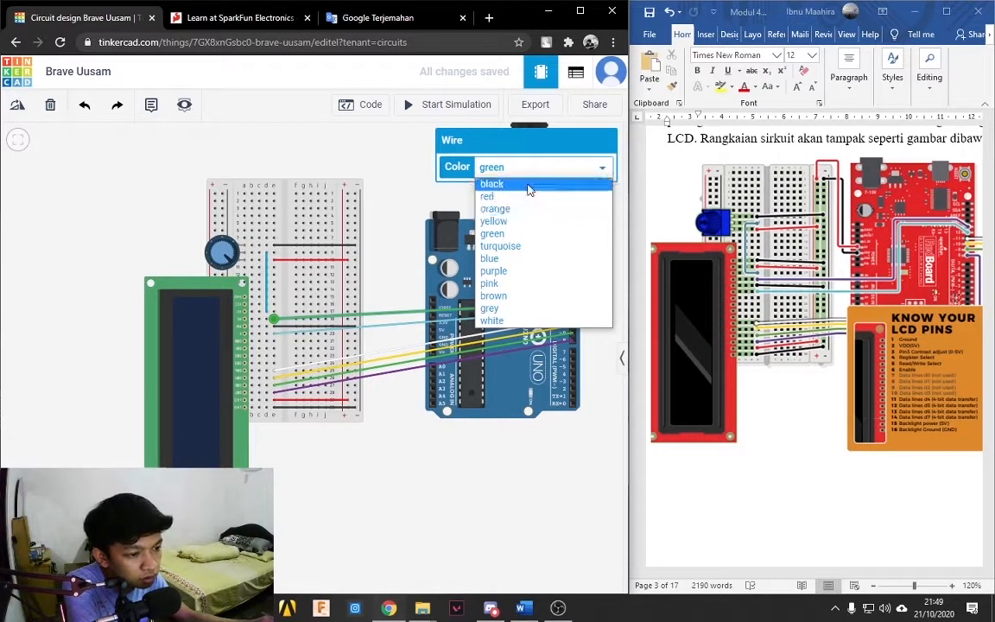
left_click(557, 271)
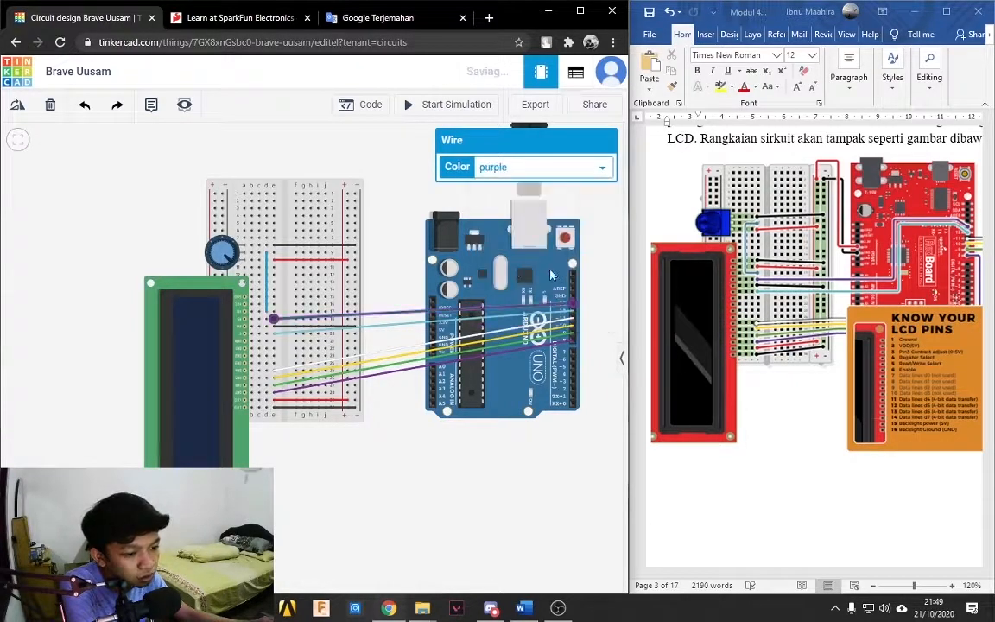
left_click(406, 285)
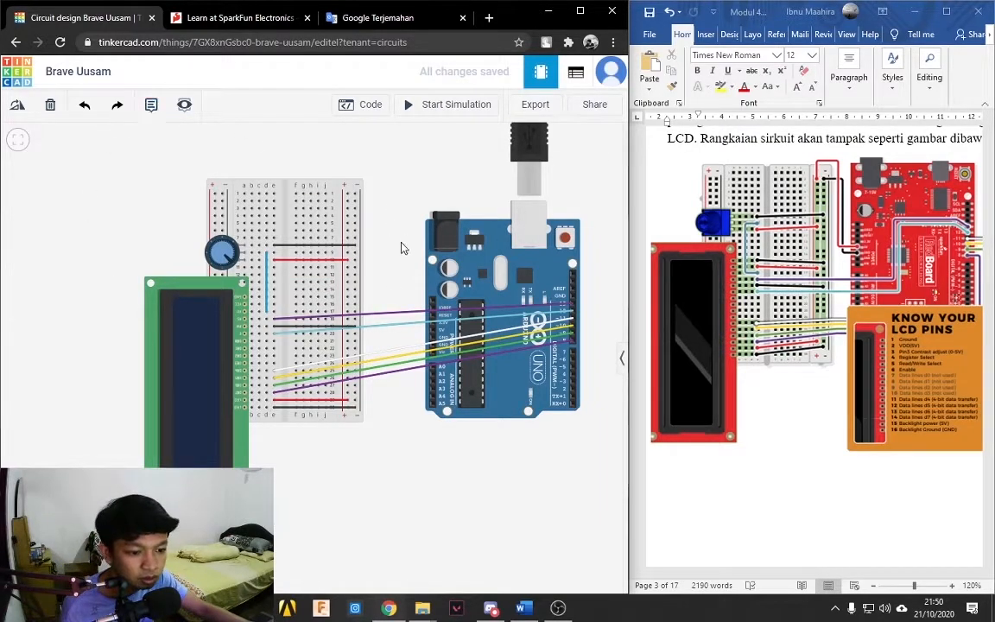
Run a red wire from the LCD's row 16, column e, to the breadboard's positive rail beside column j.
left_click(273, 304)
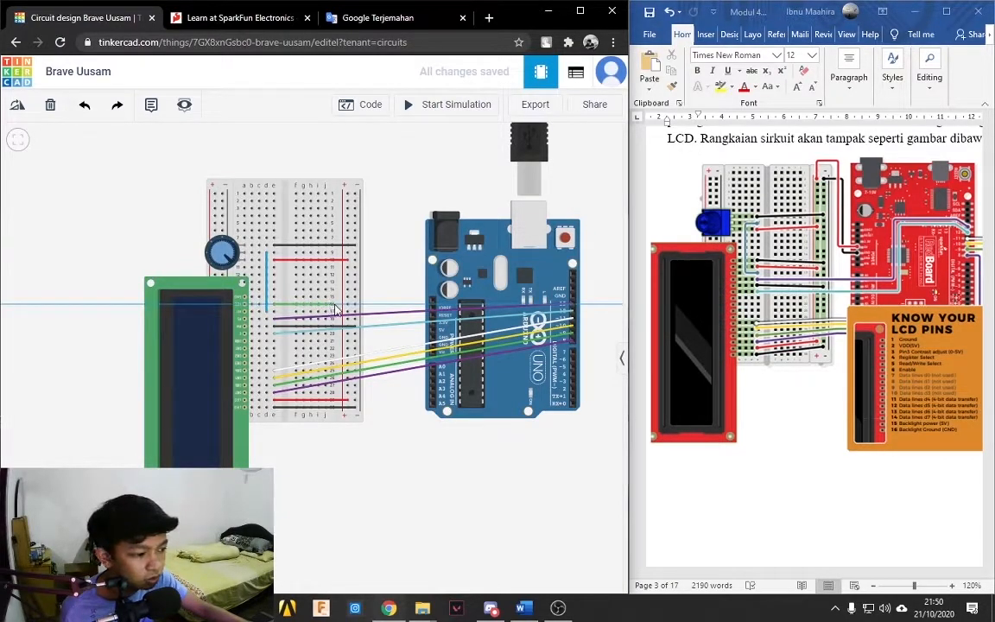
left_click(346, 309)
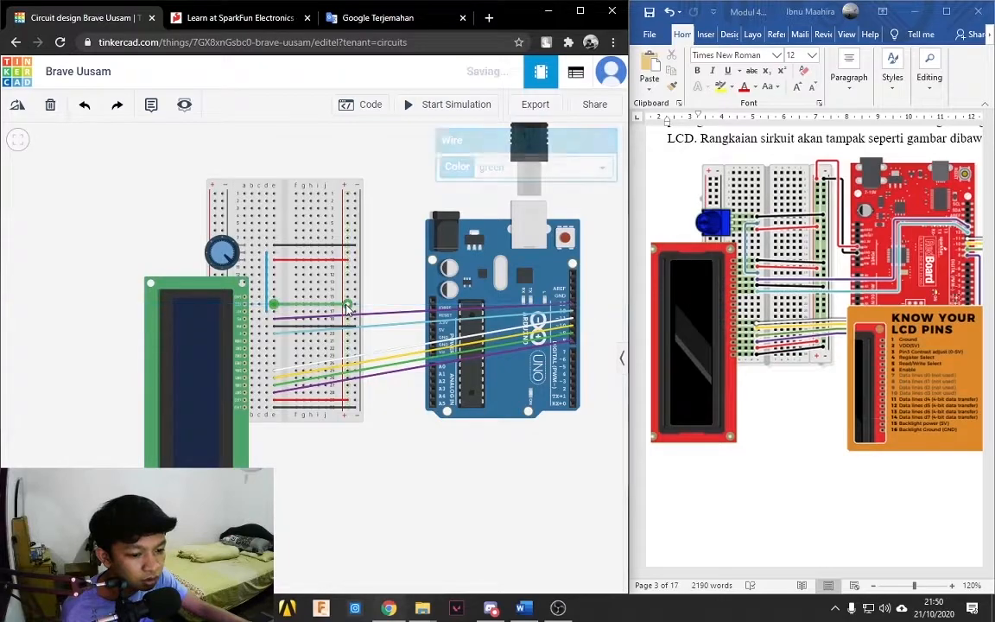
left_click(518, 167)
left_click(521, 197)
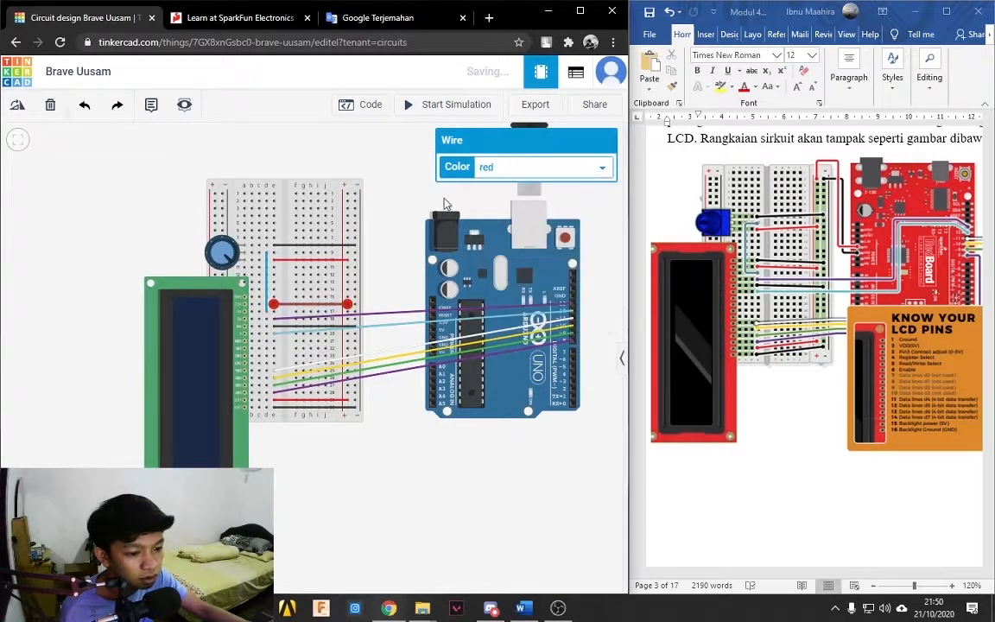
Run a black wire from the LCD's row 15, column e, to the breadboard's negative rail beside column j.
left_click(275, 297)
left_click(355, 297)
left_click(601, 169)
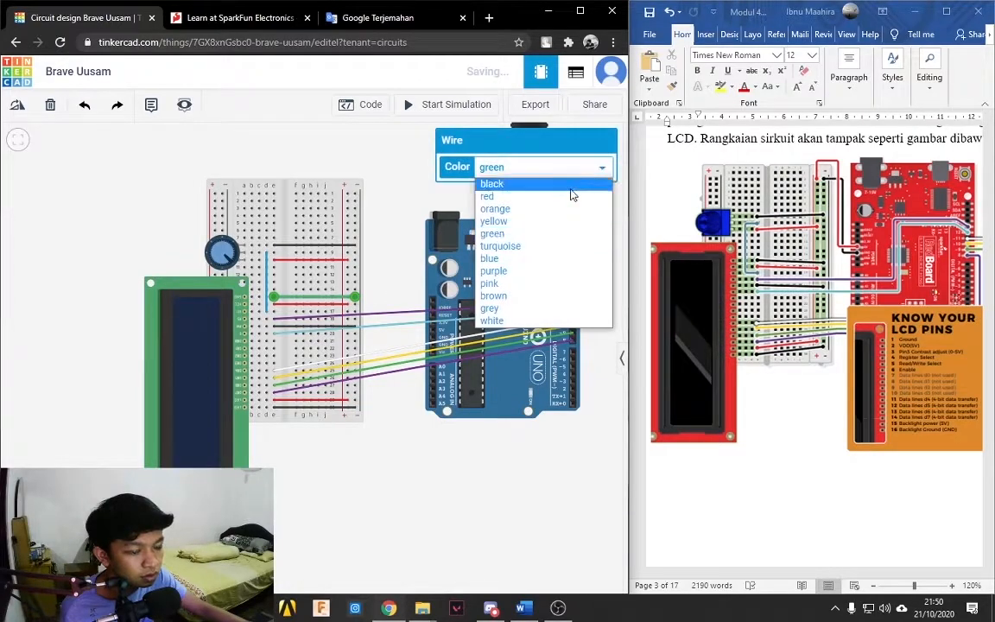
left_click(569, 184)
left_click(391, 288)
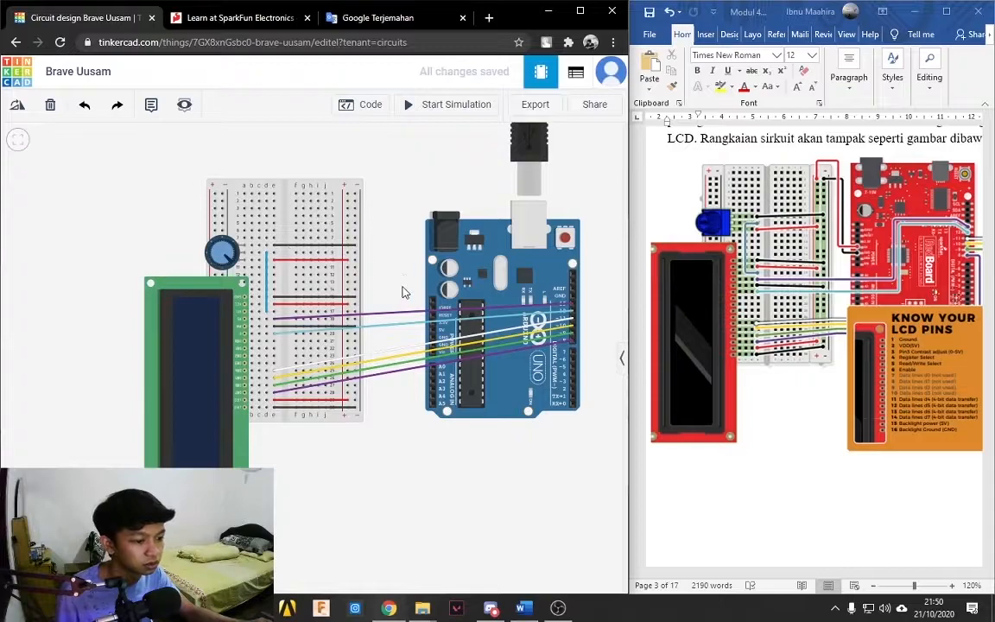
scroll(402, 287, "down", 1)
scroll(378, 229, "down", 2)
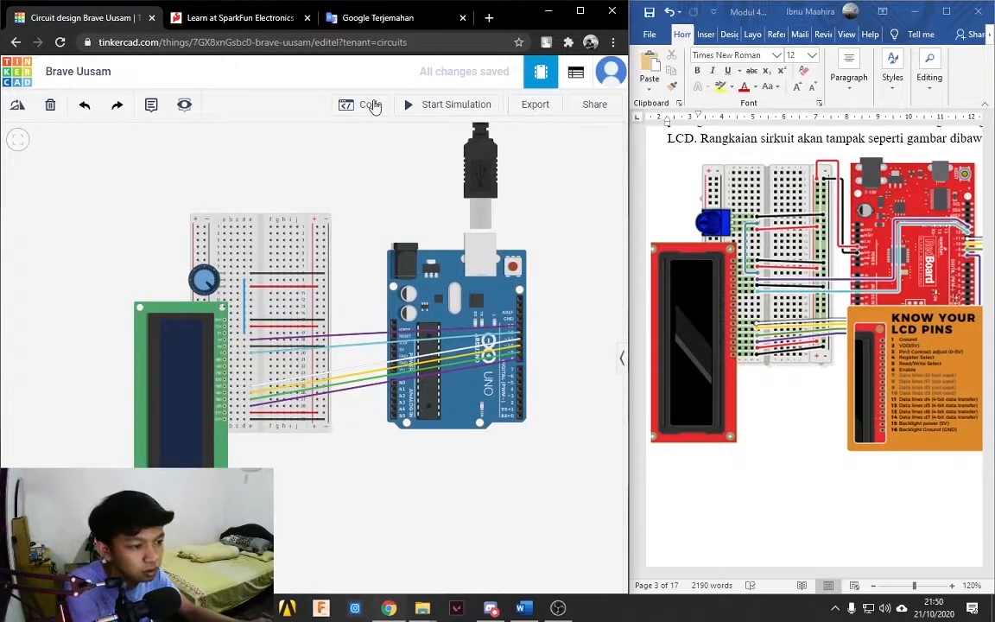
scroll(466, 210, "down", 1)
left_click_drag(425, 165, 379, 197)
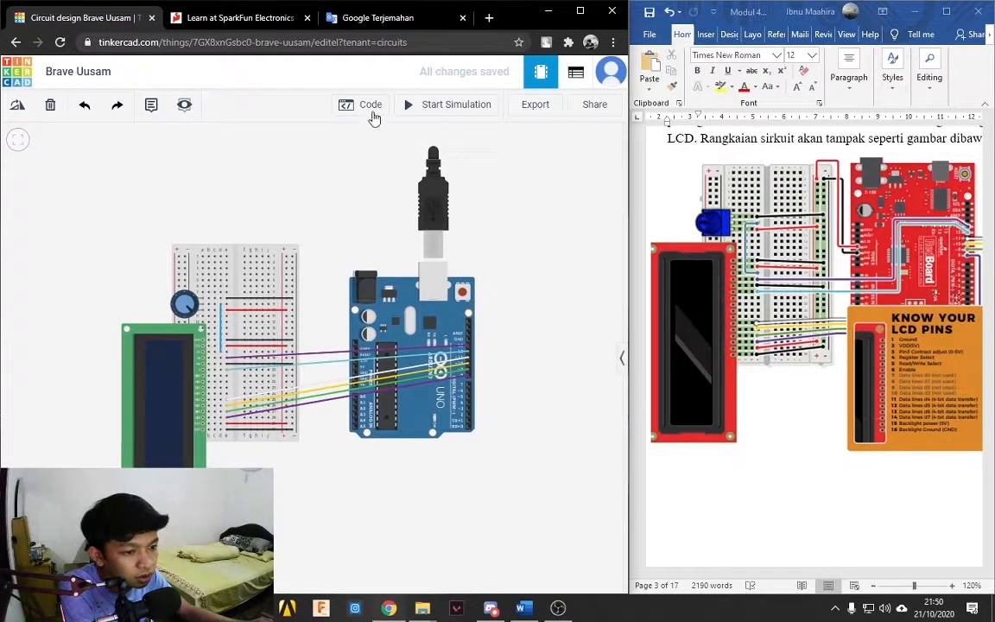
In the Word module's Kode Program section, copy the sketch from #include <LiquidCrystal.h> through the closing brace of void loop().
scroll(815, 283, "down", 10)
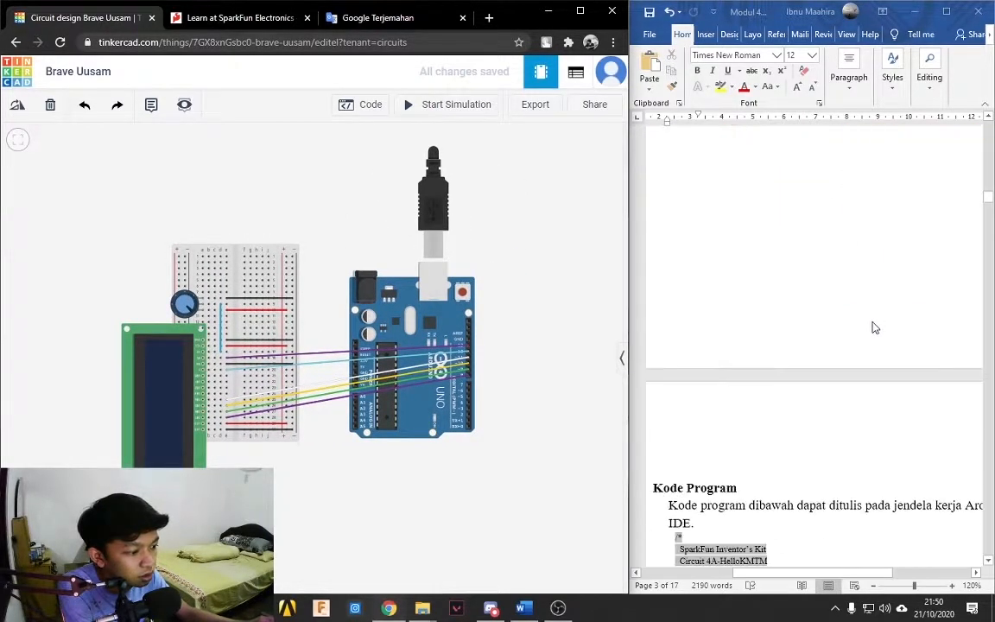
scroll(863, 302, "down", 5)
scroll(855, 277, "down", 2, "ctrl")
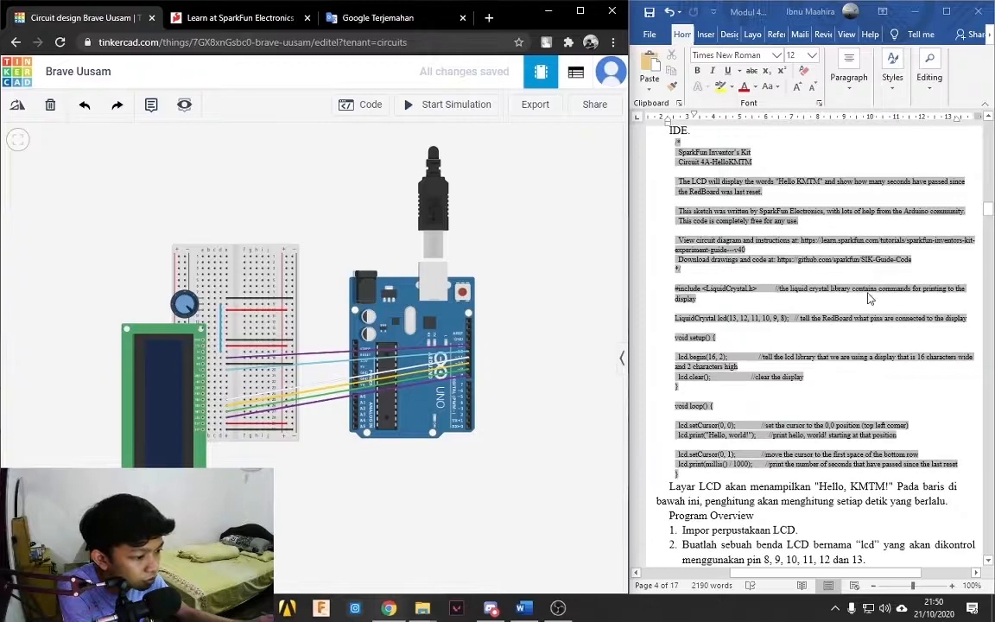
scroll(846, 250, "up", 1)
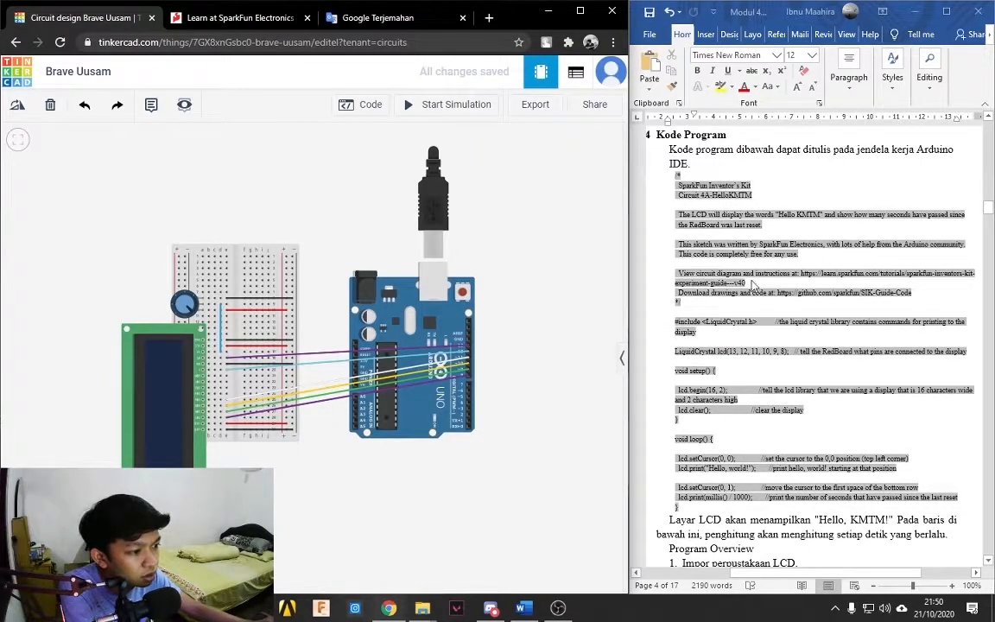
left_click(715, 255)
scroll(737, 329, "down", 1)
scroll(760, 328, "up", 1)
scroll(816, 184, "down", 2)
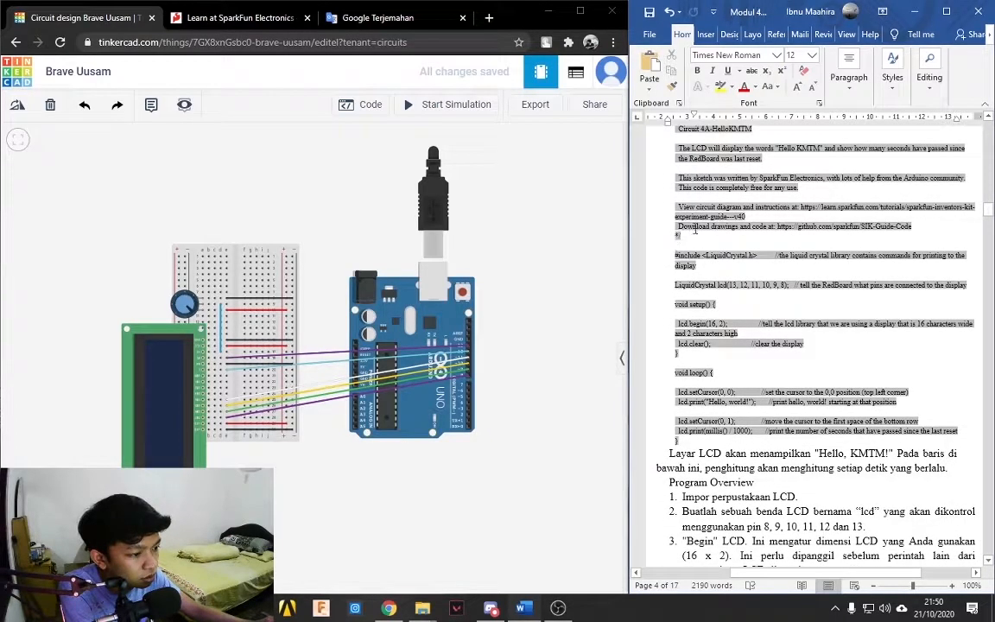
left_click_drag(674, 255, 812, 445)
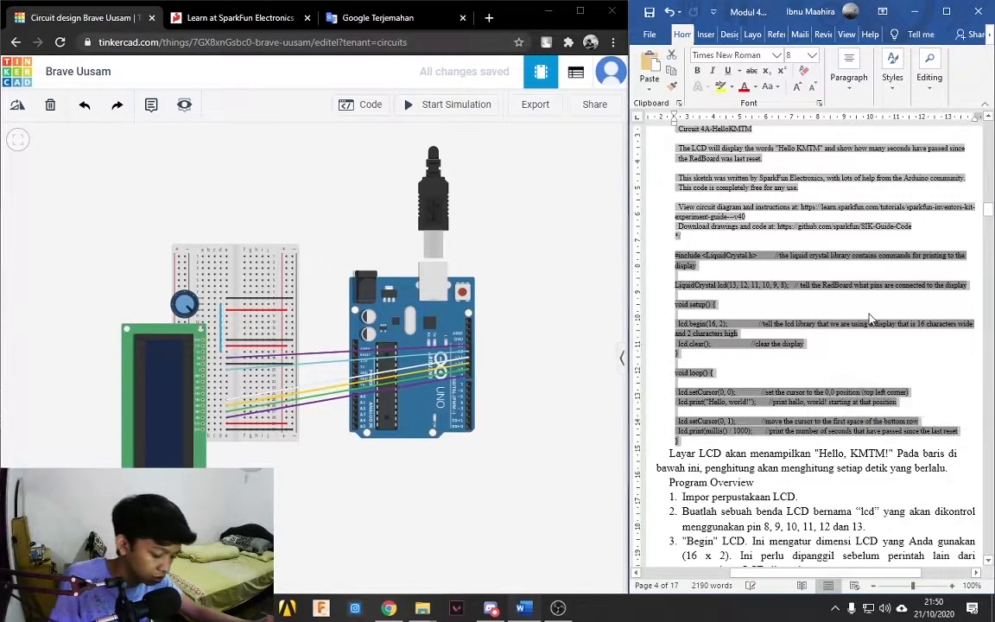
Switch the Arduino's Tinkercad code editor from Blocks to Text and replace the default code with the copied LiquidCrystal sketch.
left_click(373, 104)
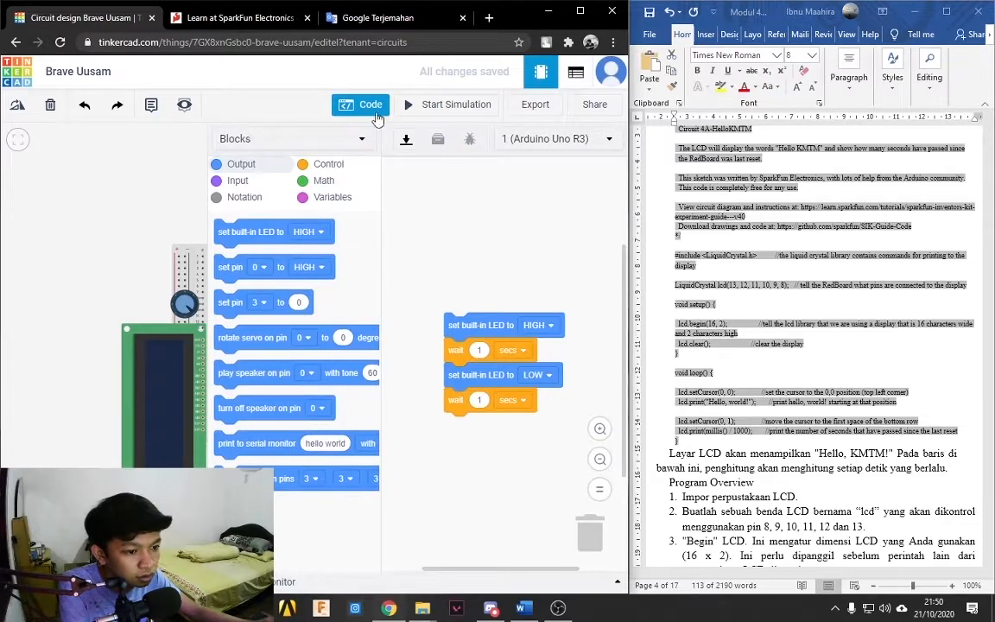
left_click(361, 139)
left_click(275, 201)
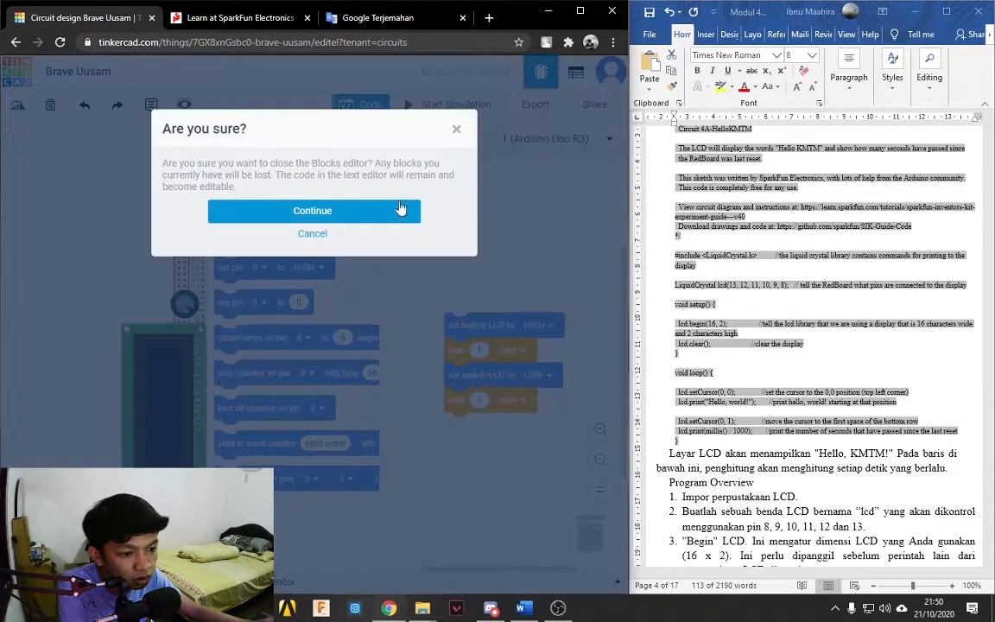
left_click(338, 214)
left_click_drag(315, 298, 248, 156)
key("BackSpace")
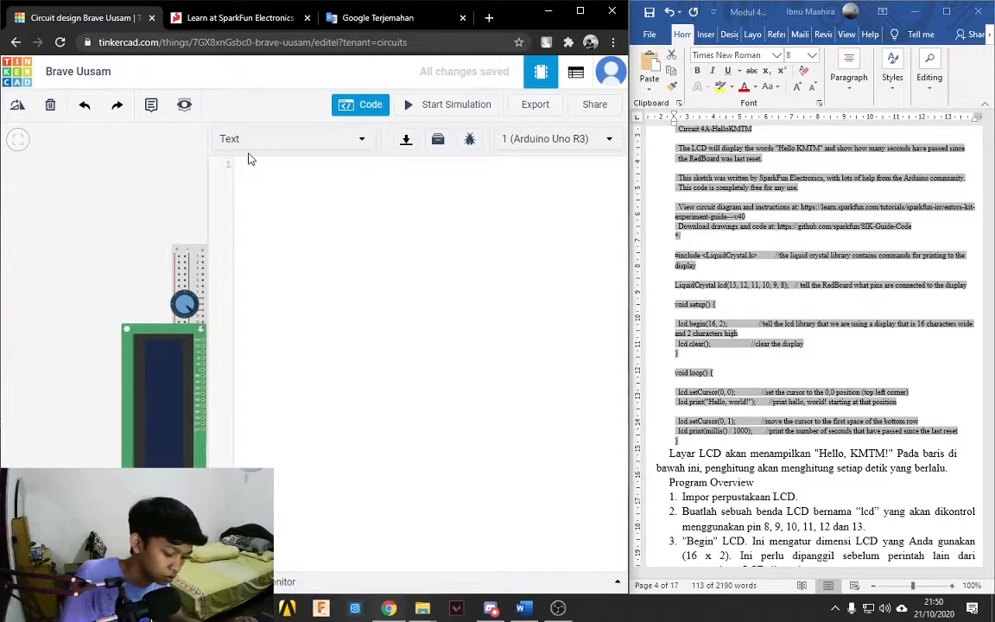
key("ctrl+v")
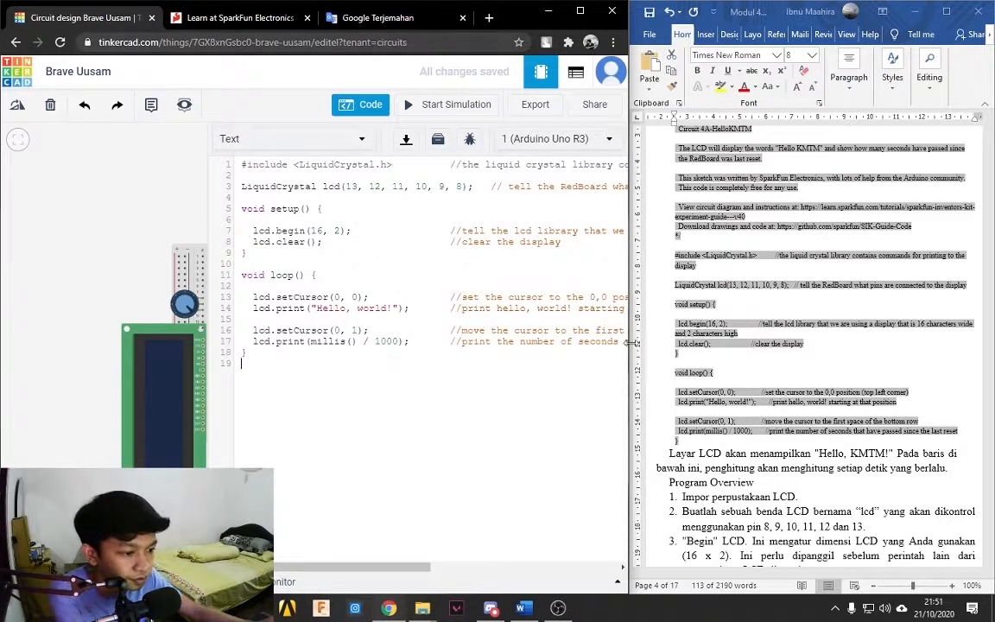
left_click_drag(349, 566, 373, 573)
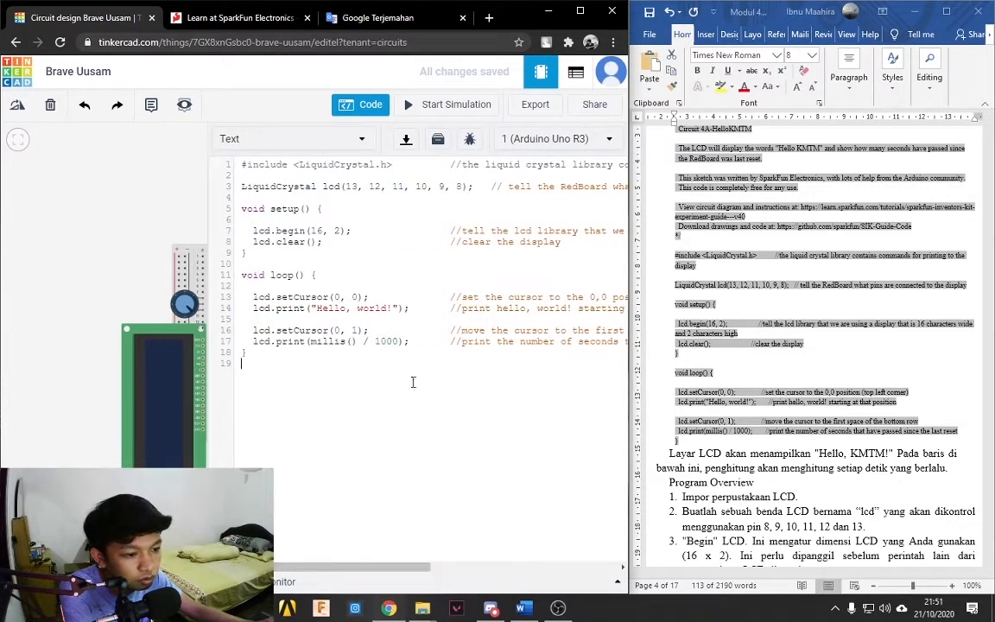
key("ctrl+minus")
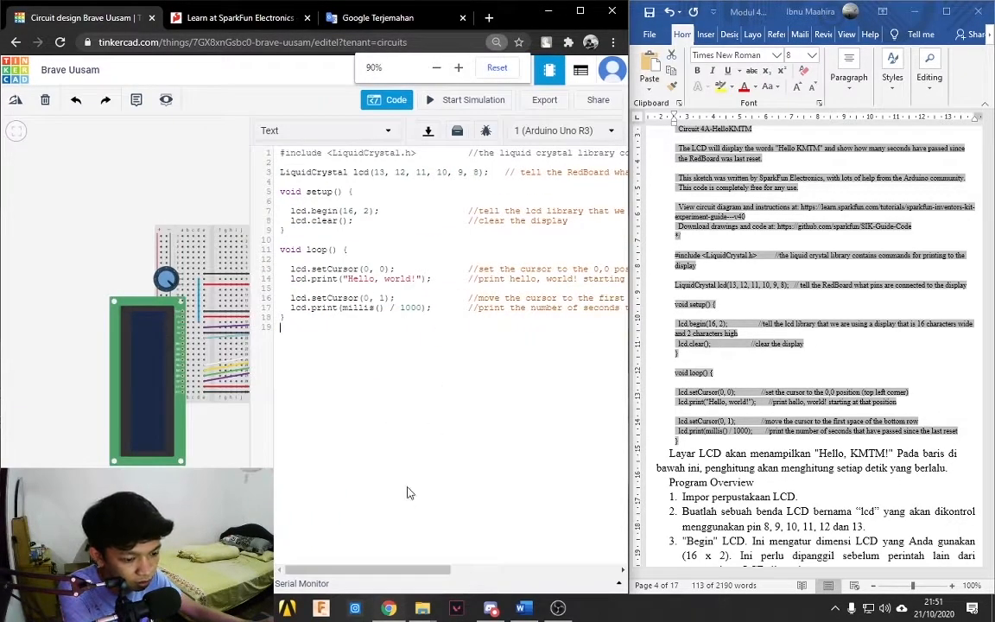
key("ctrl+plus")
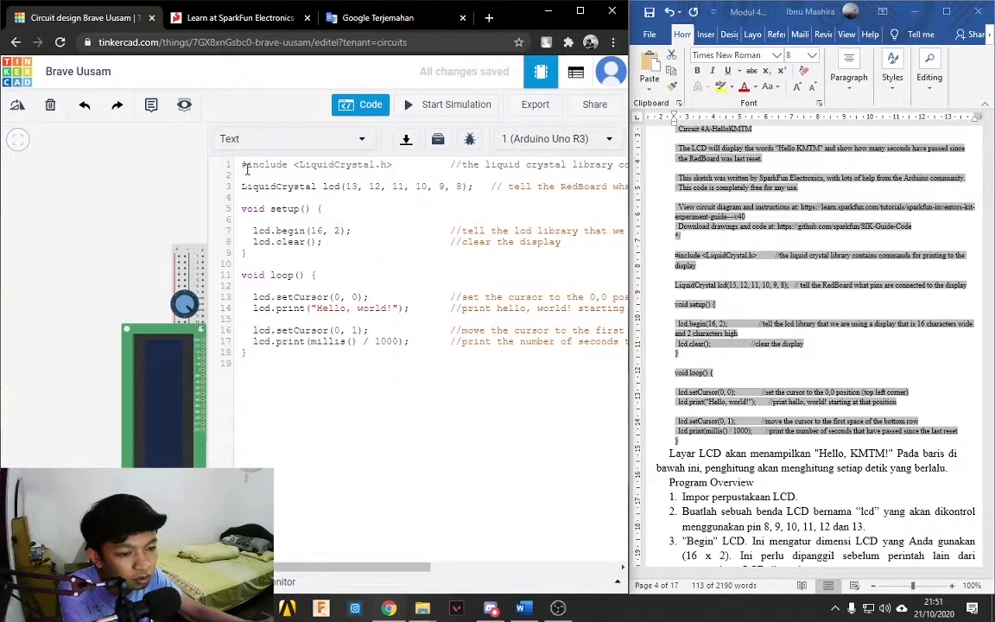
Review the #include <LiquidCrystal.h> line and check the code editor's library list for LiquidCrystal.
left_click_drag(245, 168, 494, 166)
left_click_drag(384, 568, 350, 584)
left_click(367, 432)
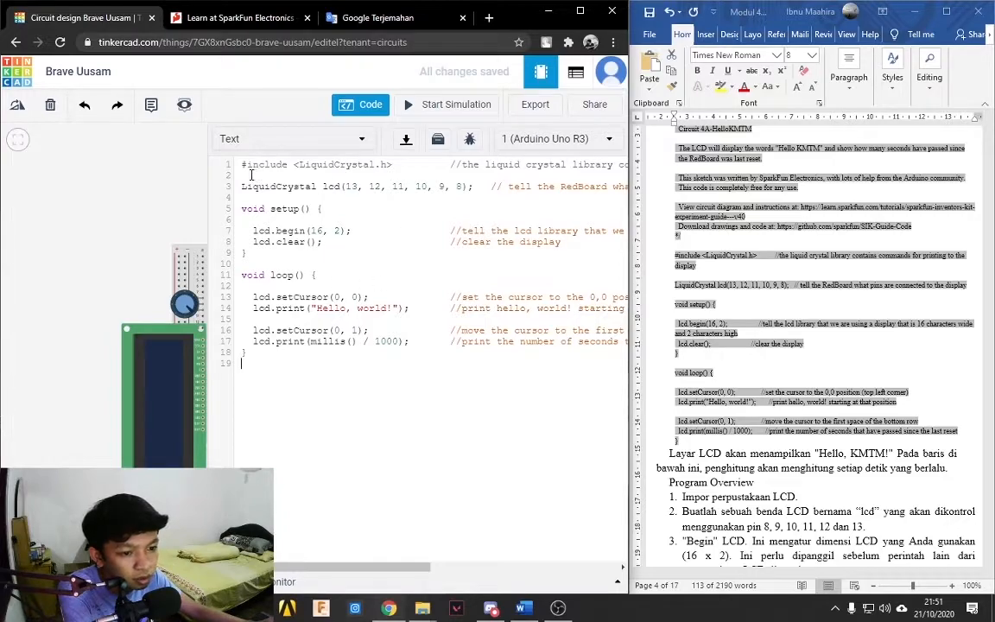
left_click(436, 142)
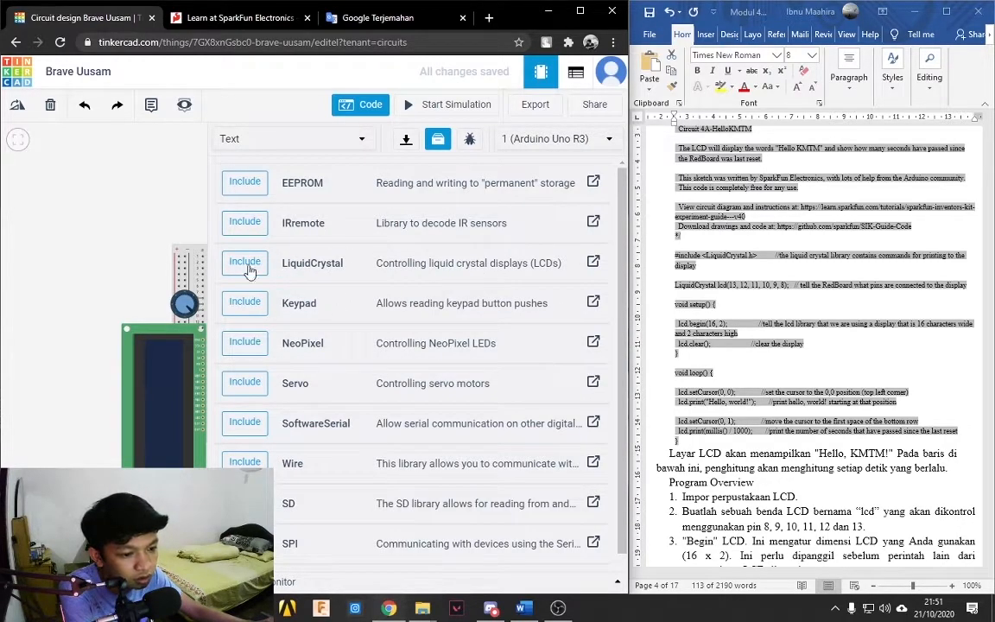
left_click(438, 140)
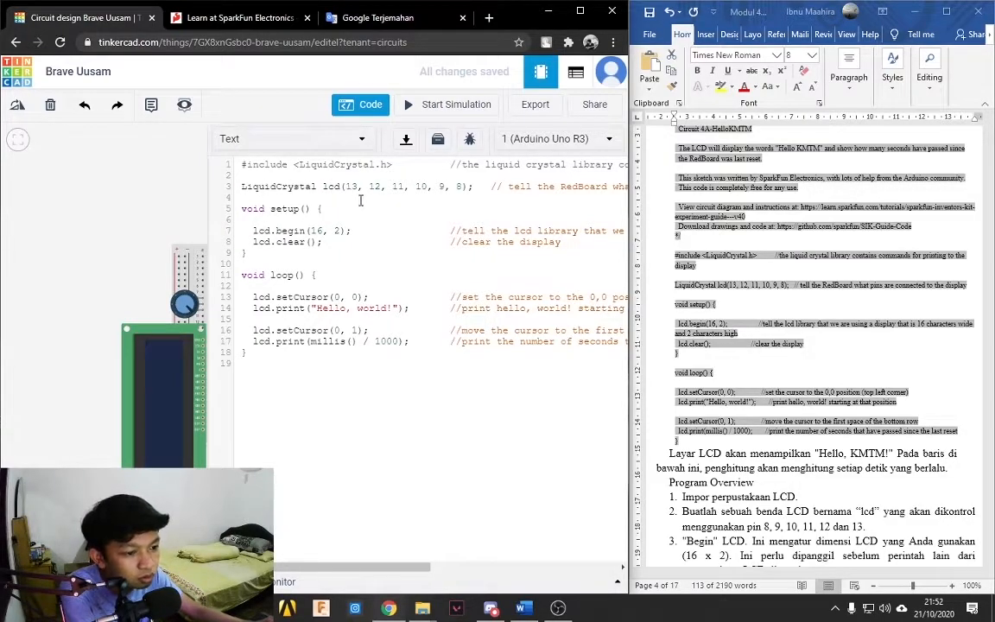
Compare the pin numbers 13, 12, 11, 10, 9, 8 in the LiquidCrystal lcd line with the wiring on the Arduino.
left_click_drag(346, 186, 463, 186)
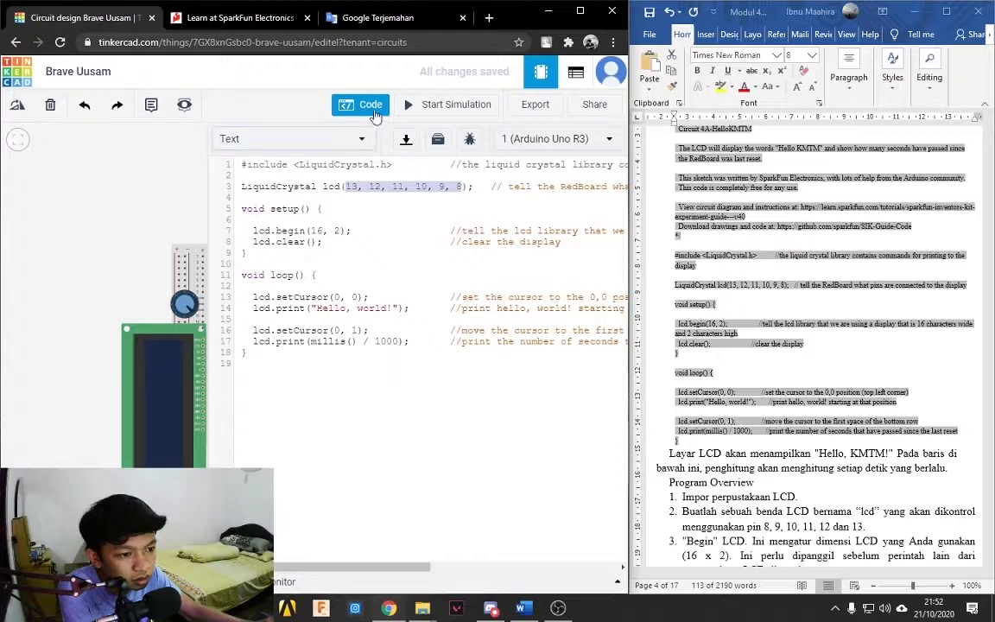
left_click(346, 105)
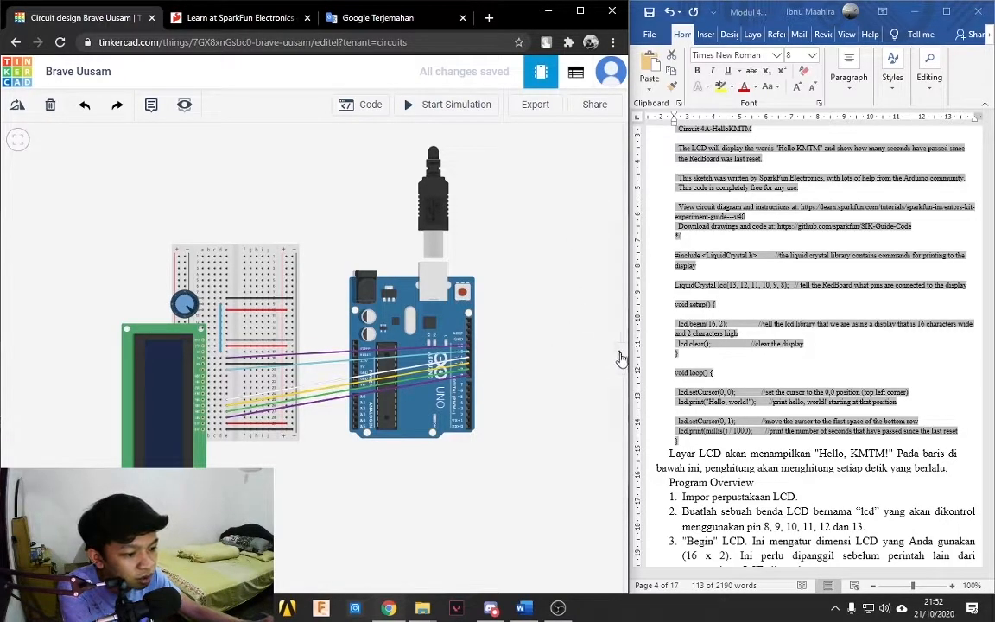
left_click(363, 105)
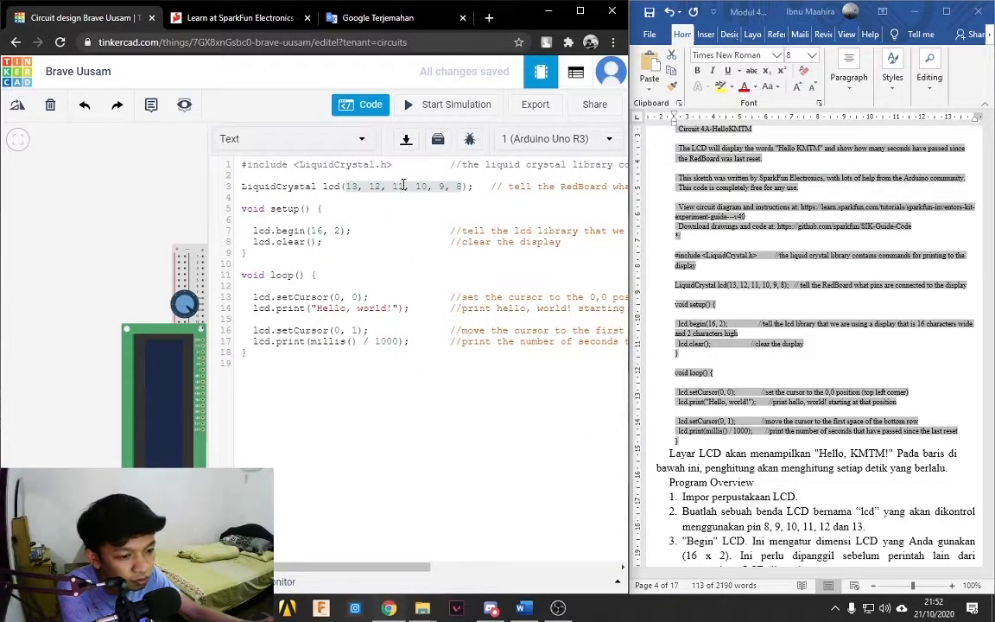
left_click(388, 238)
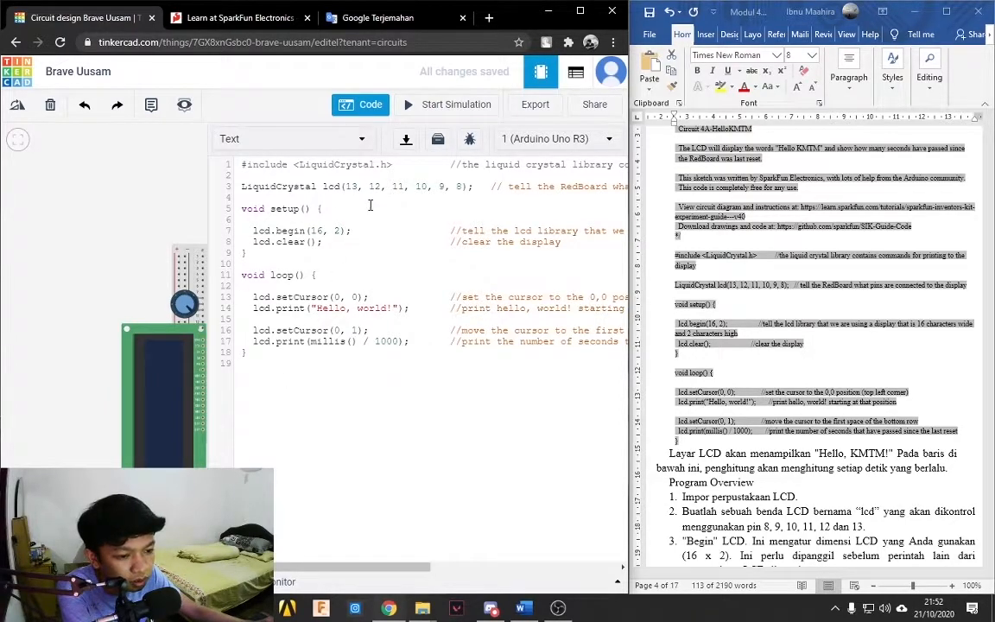
left_click_drag(349, 187, 464, 187)
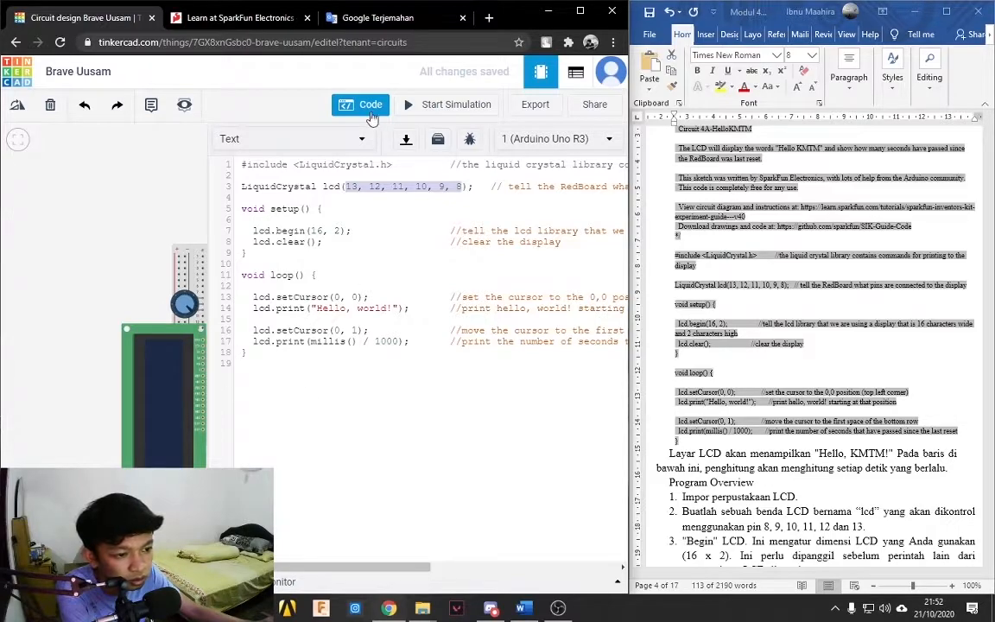
left_click(335, 106)
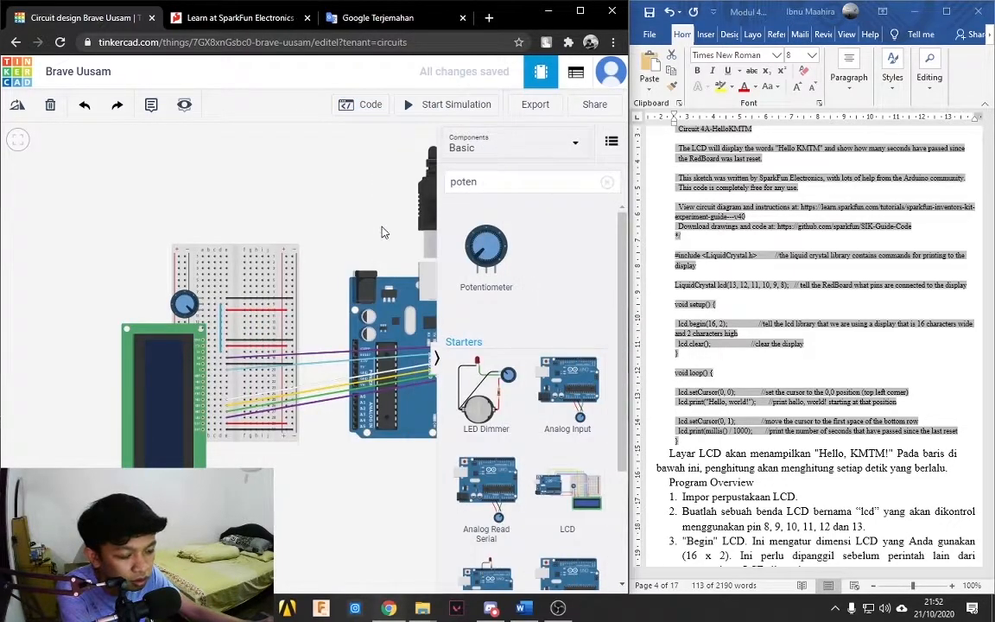
left_click(437, 358)
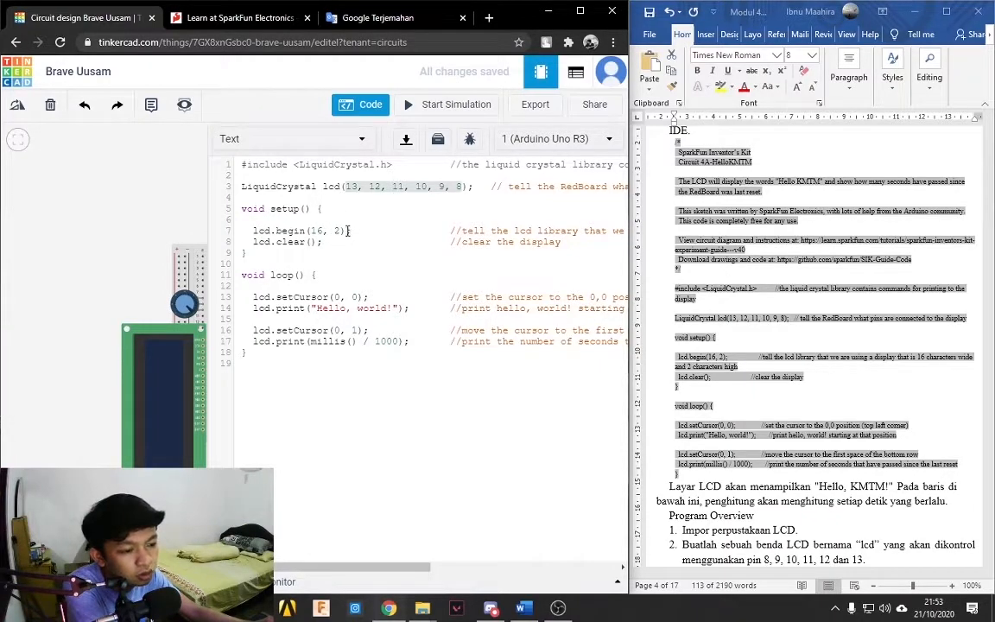
Read the full comments beside the sketch's setup and loop lines, including lcd.begin(16, 2) and the print commands.
left_click_drag(358, 568, 434, 585)
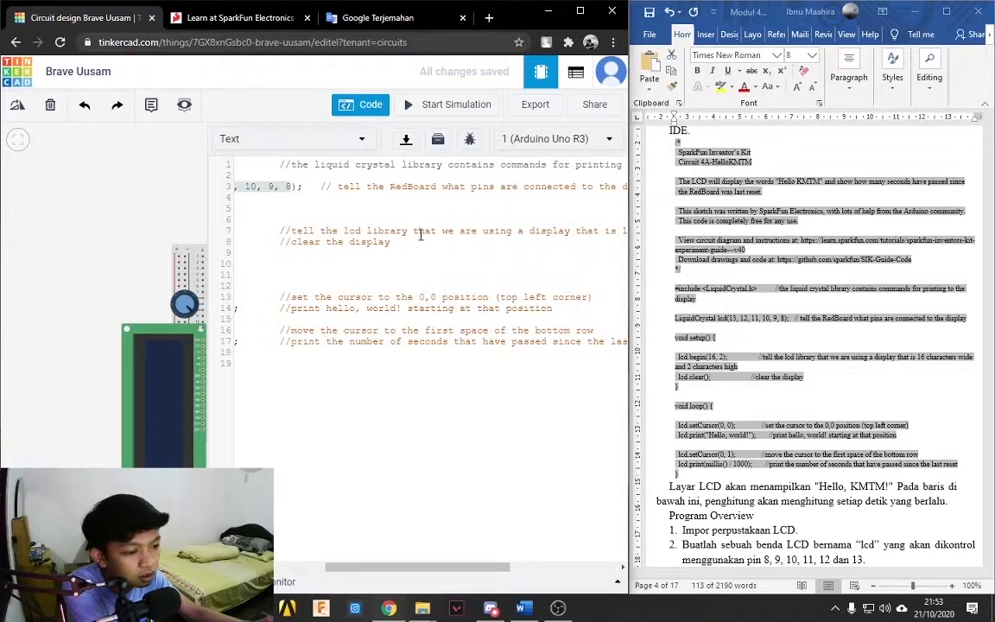
left_click_drag(425, 566, 460, 573)
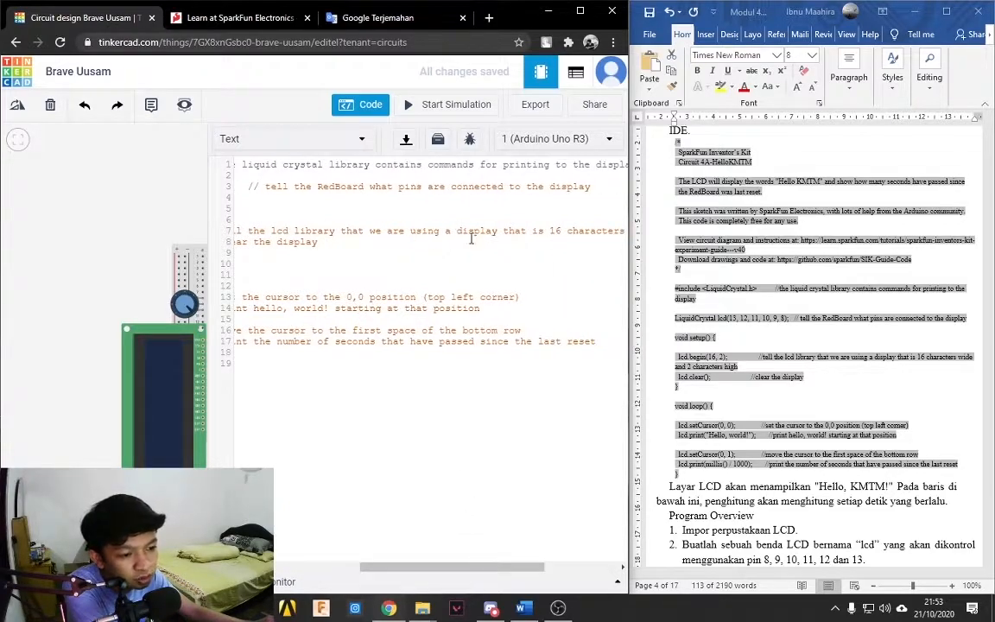
left_click_drag(474, 568, 577, 581)
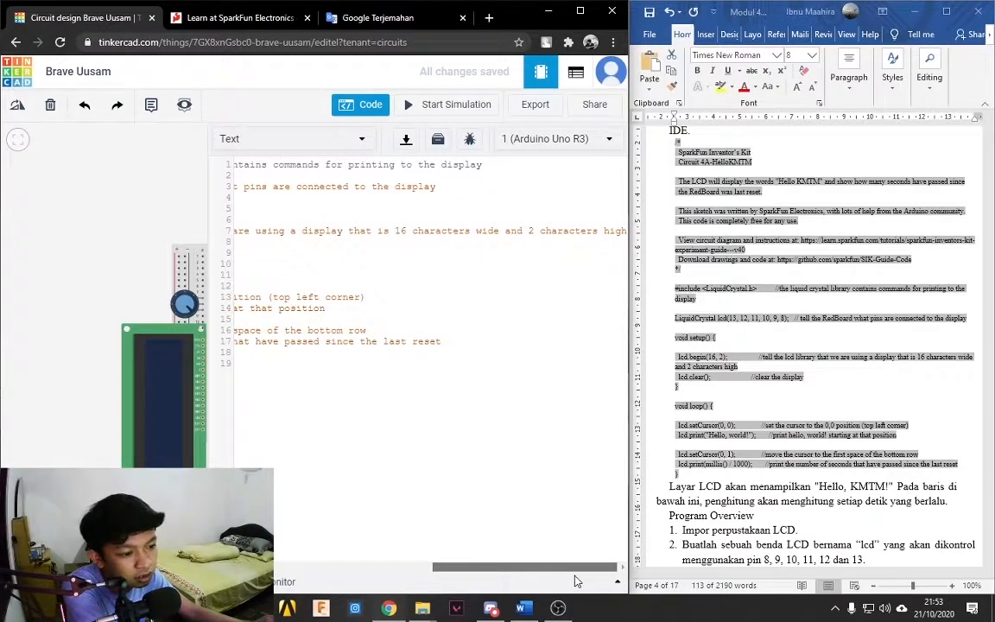
left_click_drag(518, 568, 352, 568)
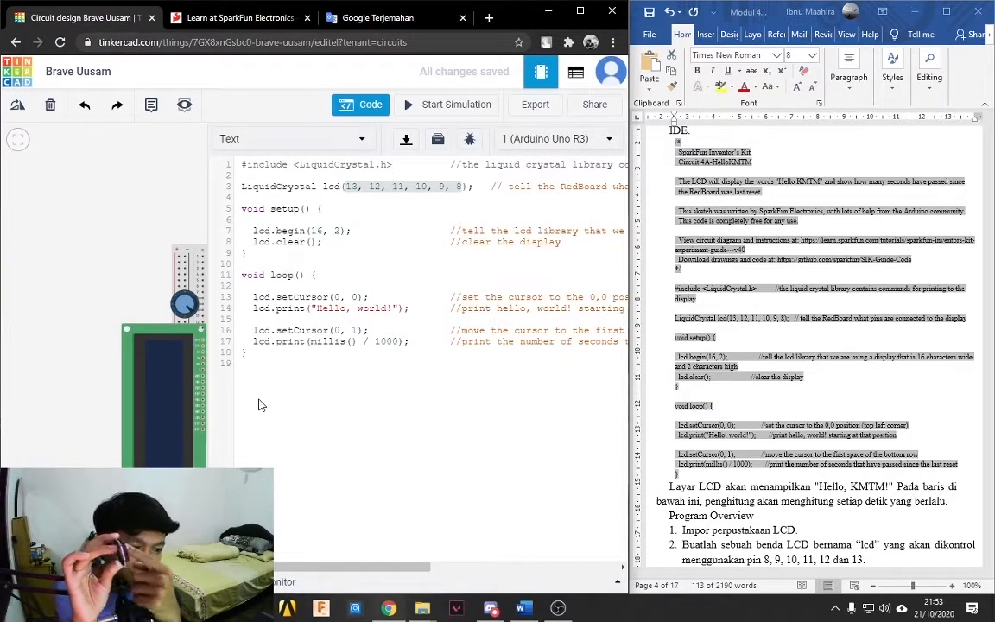
left_click_drag(290, 568, 151, 619)
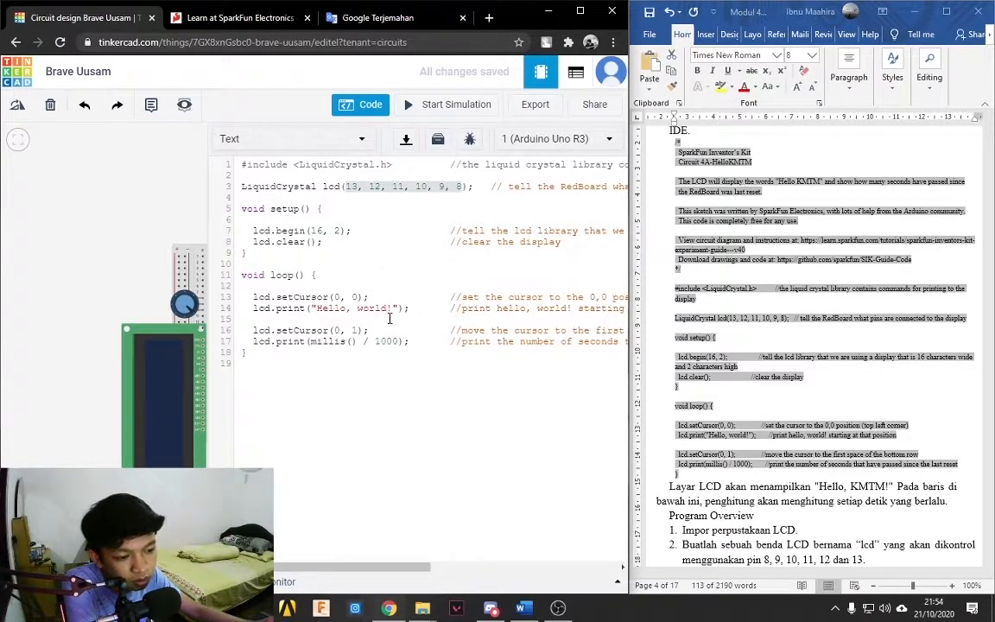
left_click_drag(415, 569, 499, 570)
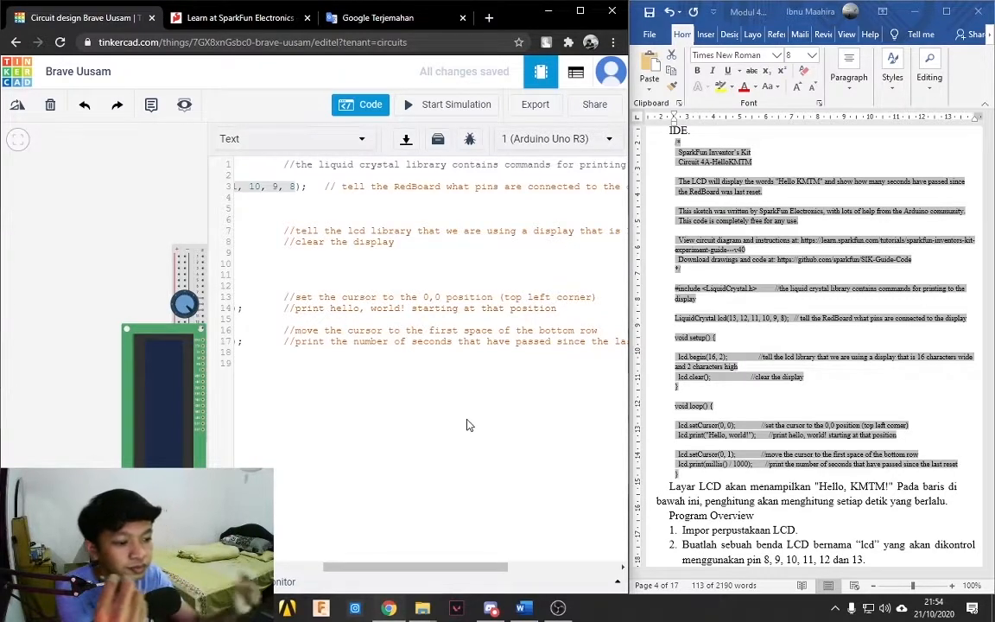
left_click_drag(381, 567, 335, 571)
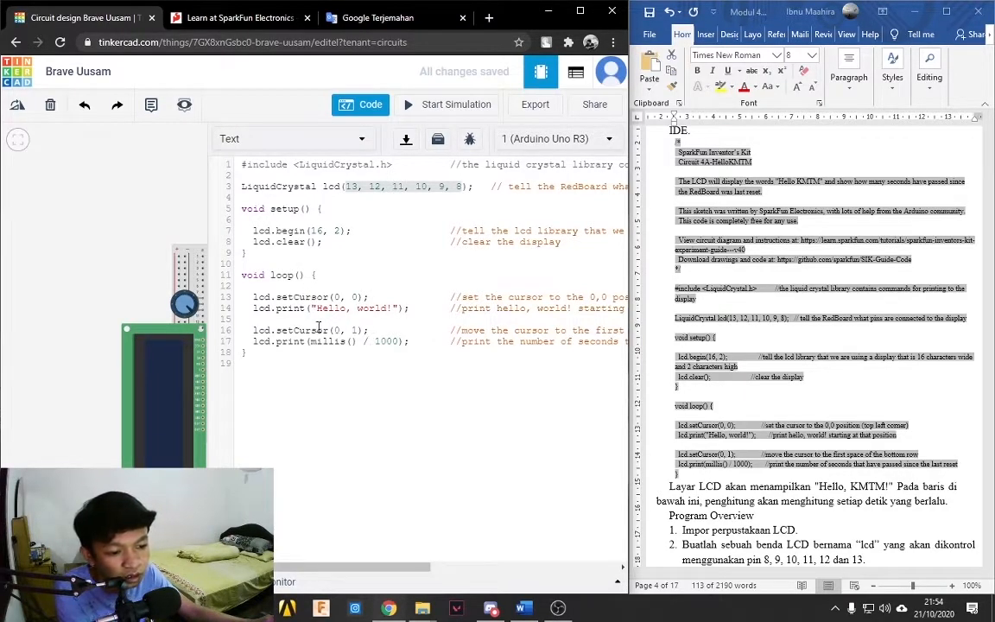
Change the text in the first lcd.print line from world to KMTM so it reads "Hello, KMTM!".
left_click(388, 308)
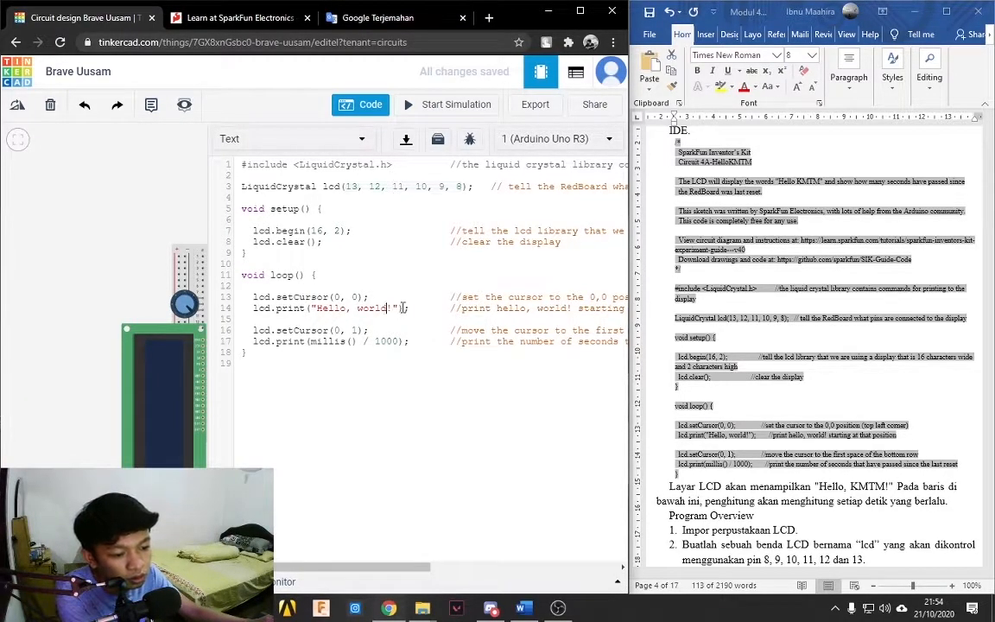
key("BackSpace")
key("BackSpace")
key("BackSpace")
key("BackSpace")
key("BackSpace")
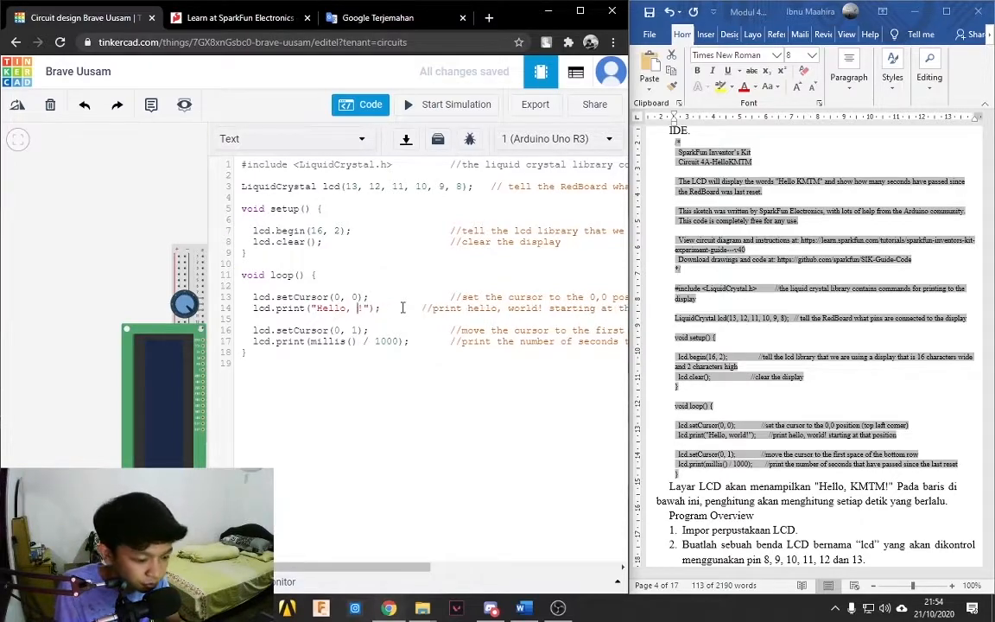
type("KMTM")
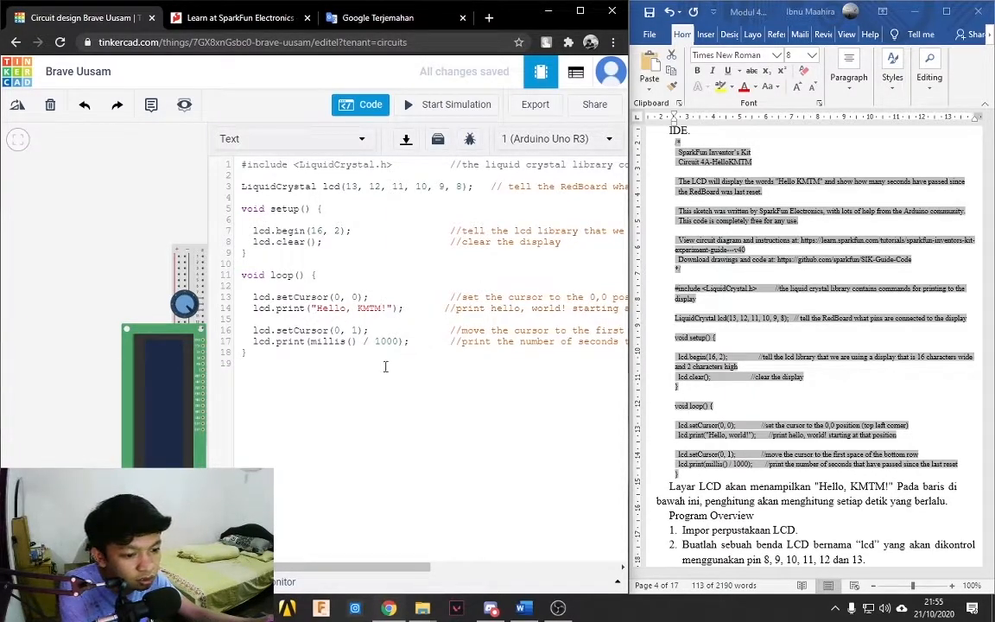
Examine the lcd.setCursor(0, 1) and lcd.print(millis() / 1000) lines together with their comments.
mouse_move(390, 568)
left_mouse_down()
mouse_move(436, 570)
mouse_move(391, 570)
left_mouse_up()
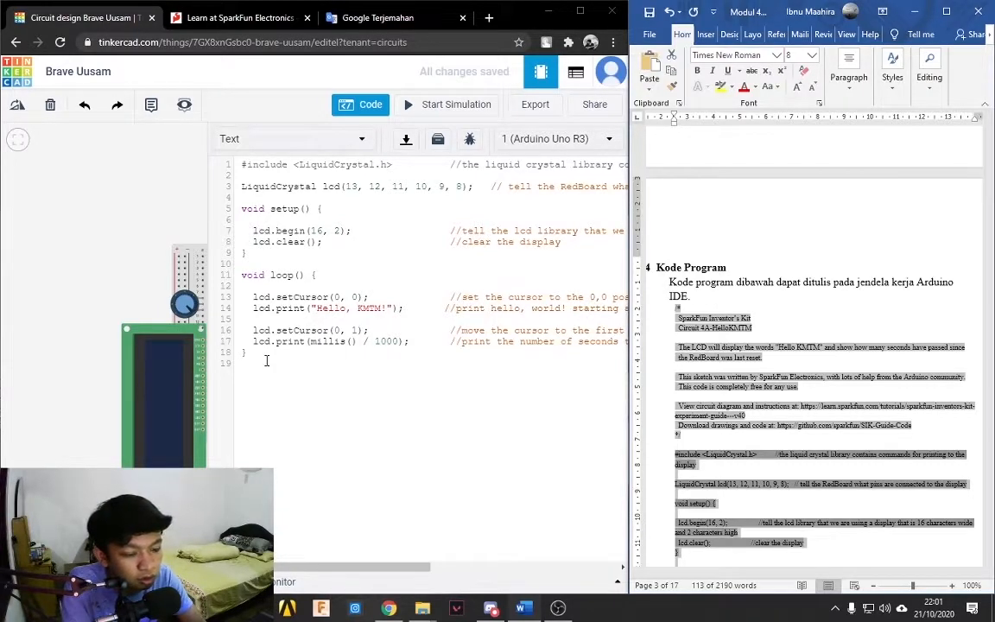
double_click(353, 330)
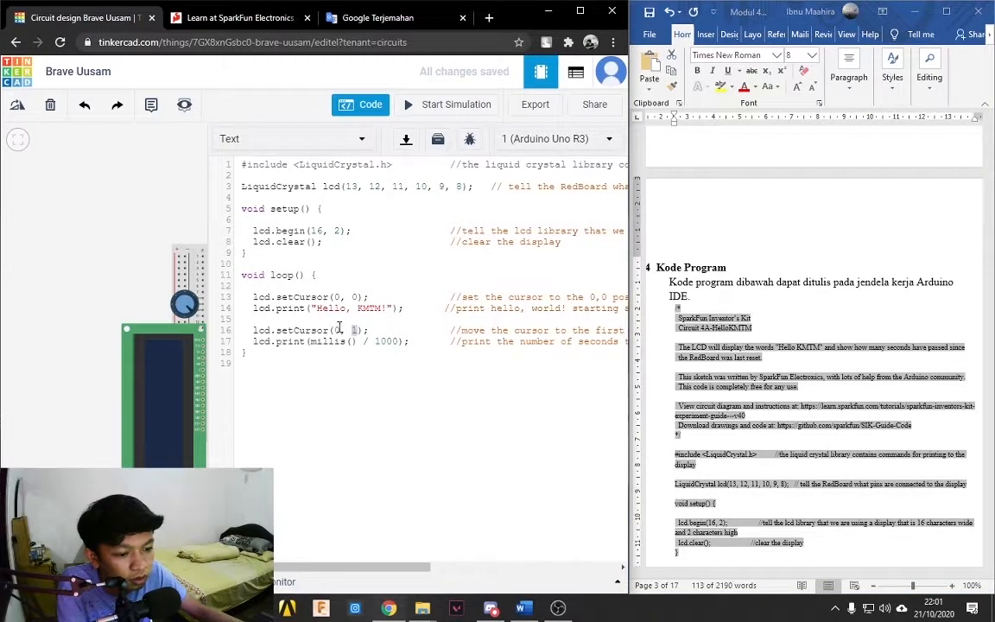
left_click(365, 381)
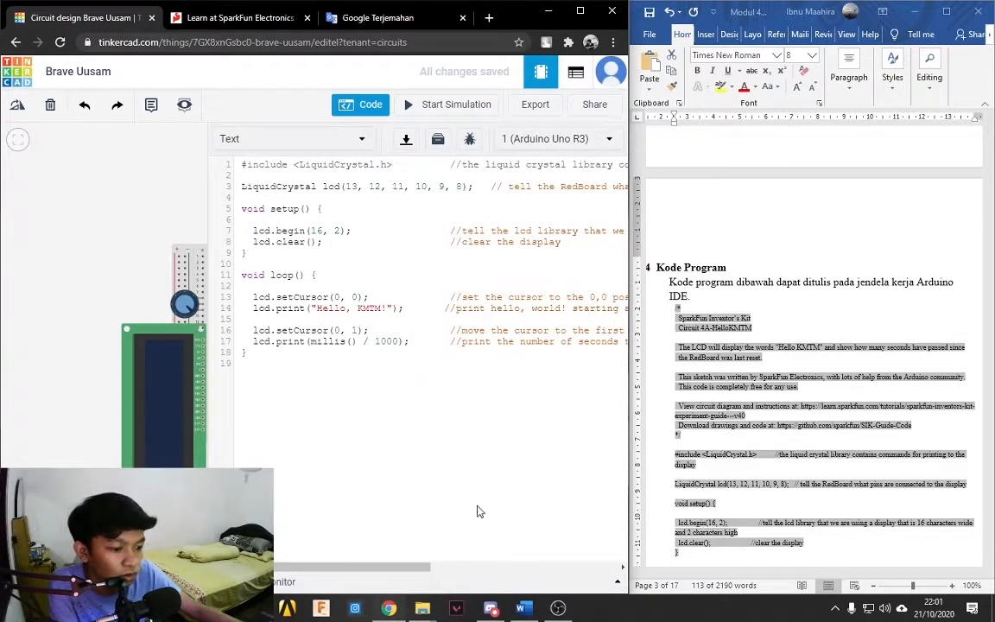
scroll(434, 397, "right", 5)
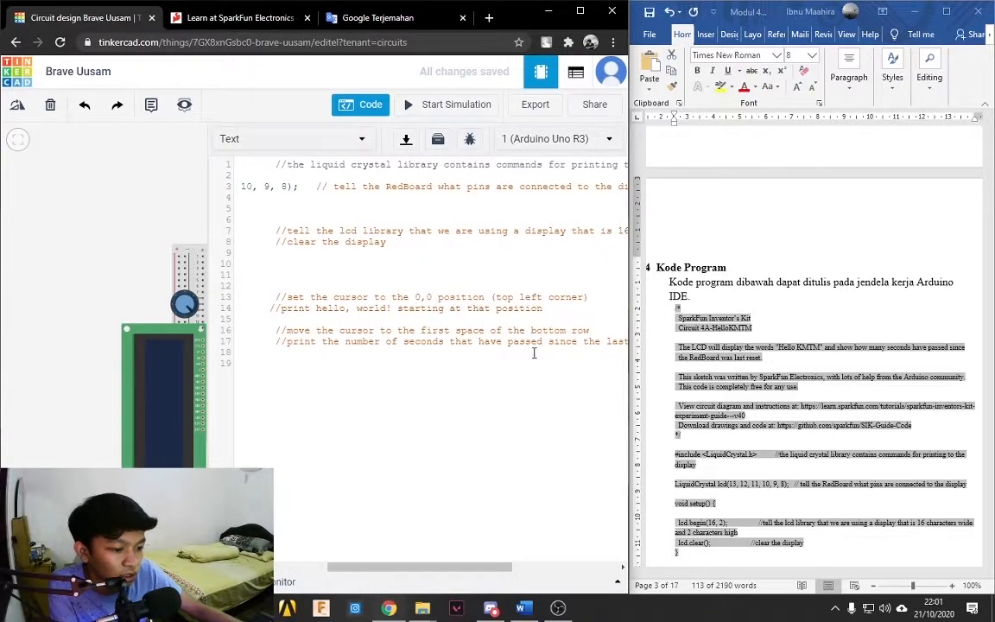
mouse_move(464, 569)
left_mouse_down()
mouse_move(537, 568)
mouse_move(445, 564)
left_mouse_up()
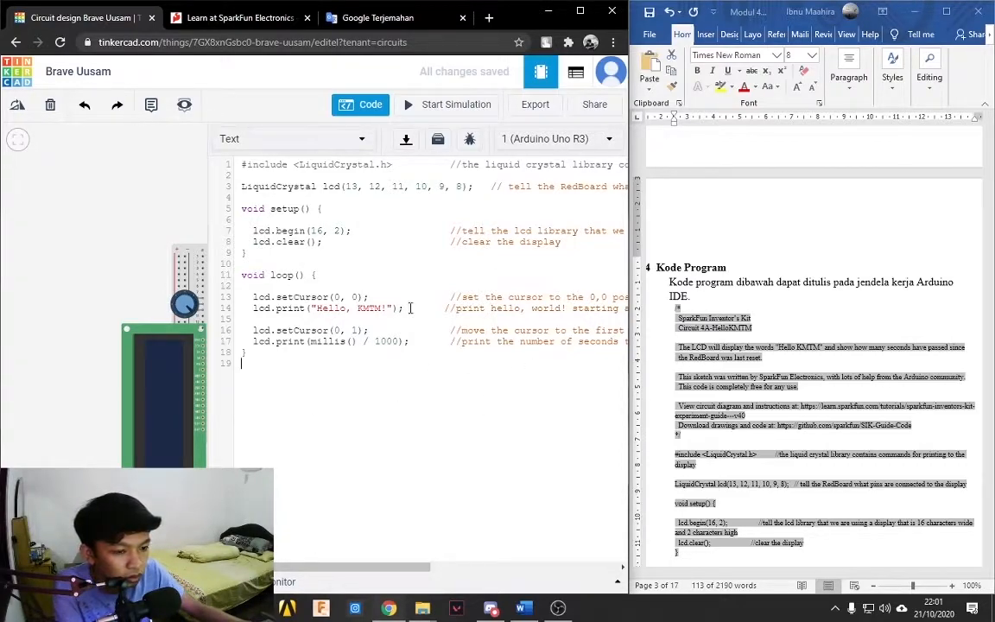
Return to the circuit and run a red wire from the breadboard's positive rail beside column j, top hole, to the Arduino's 5V pin.
left_click(348, 105)
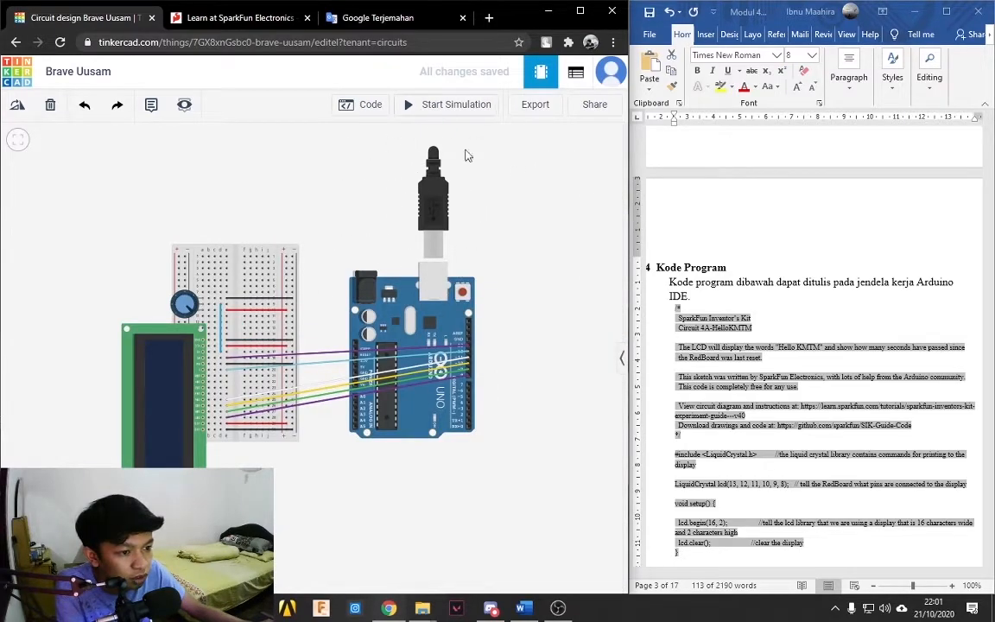
scroll(286, 270, "up", 1)
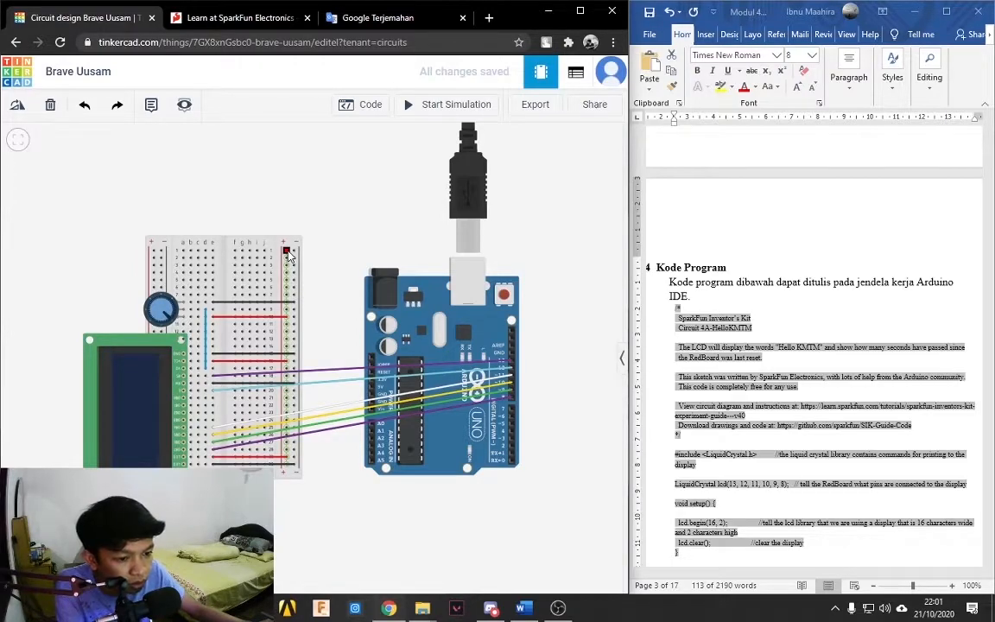
left_click(286, 251)
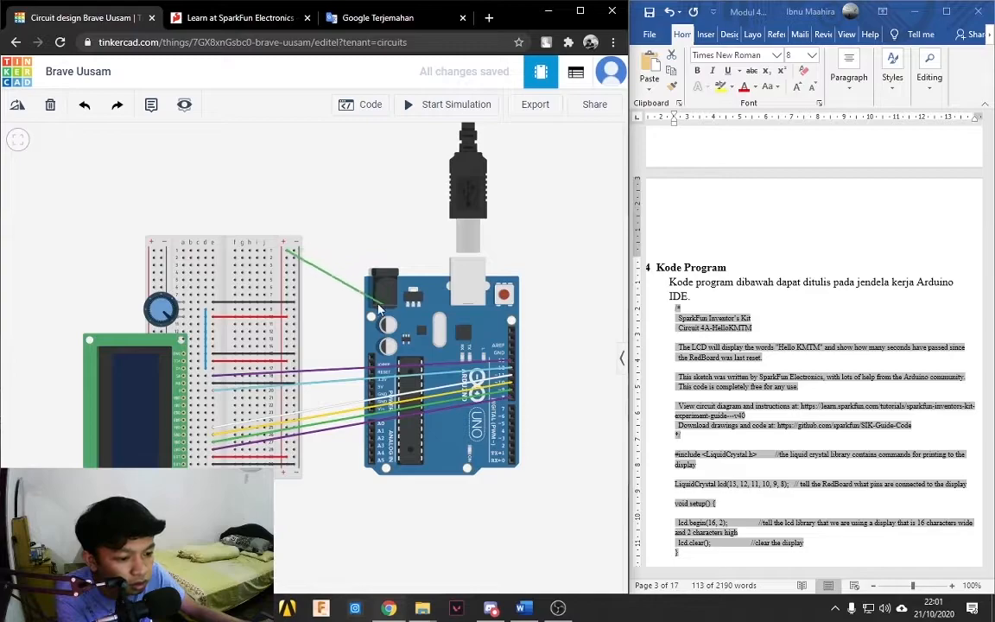
left_click(371, 387)
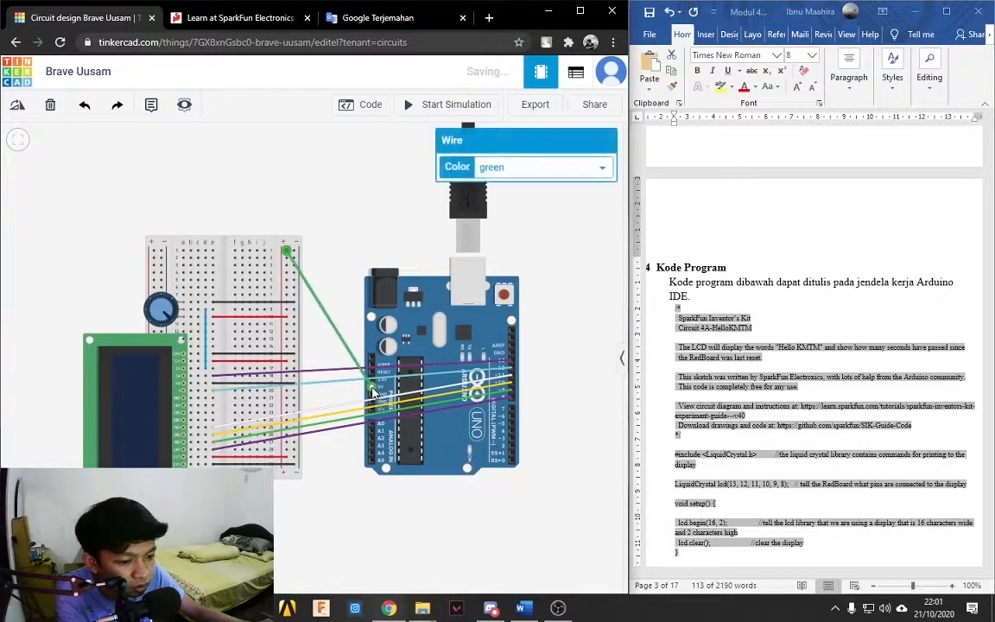
left_click(533, 171)
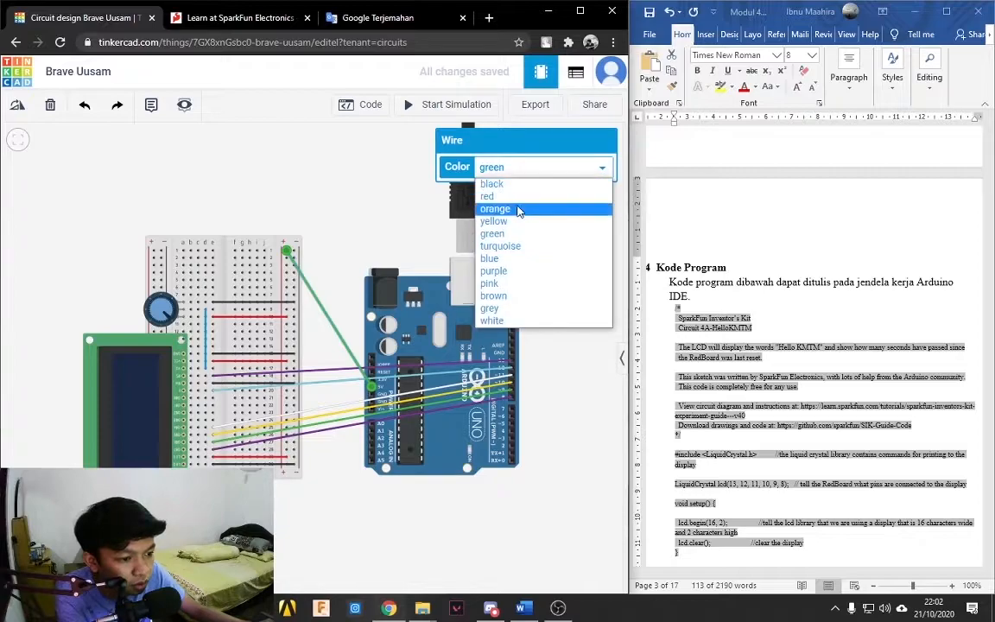
left_click(516, 209)
left_click(602, 168)
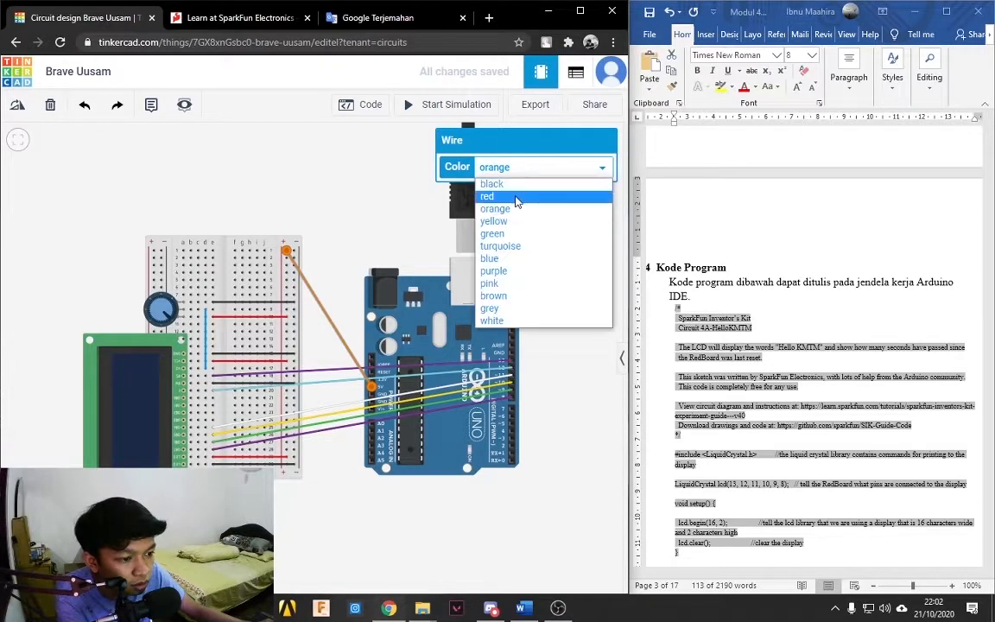
left_click(487, 196)
left_click(322, 245)
Run a black wire from the top hole of the breadboard's negative rail beside column j to the Arduino's GND pin below 5V.
left_click(293, 252)
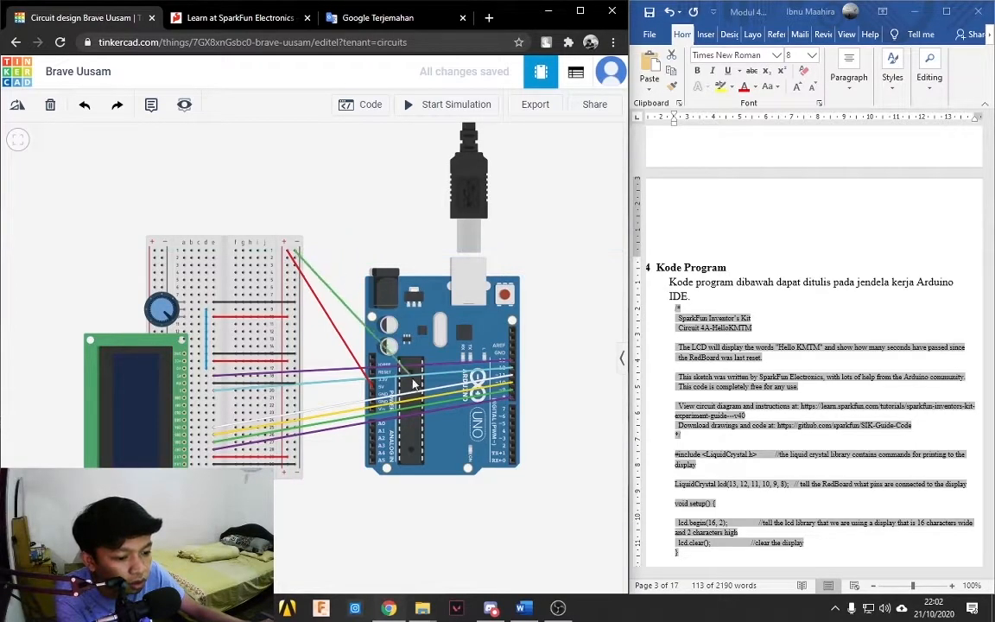
left_click(372, 399)
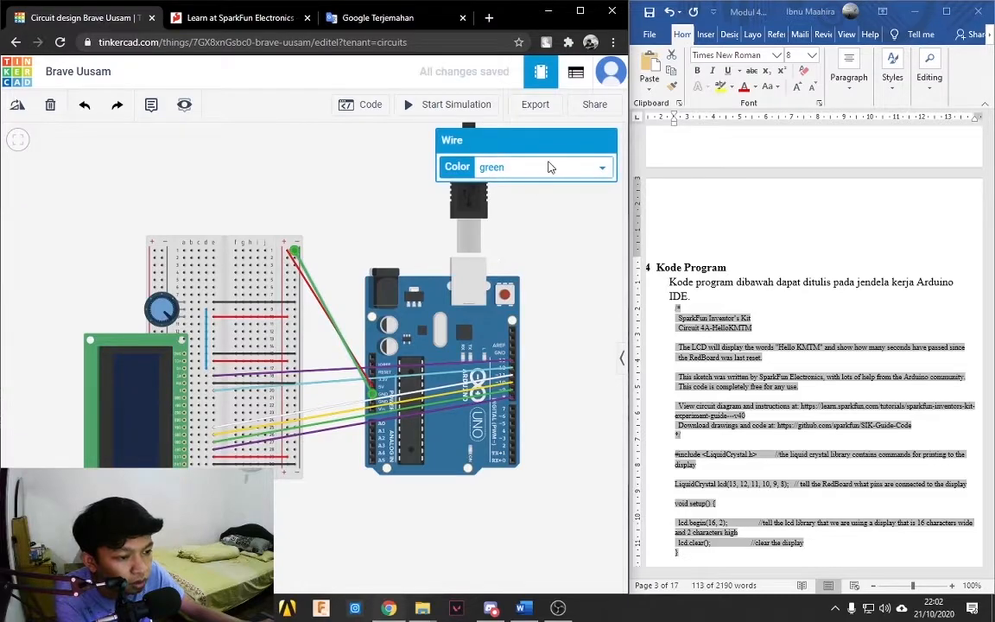
left_click(531, 167)
left_click(532, 185)
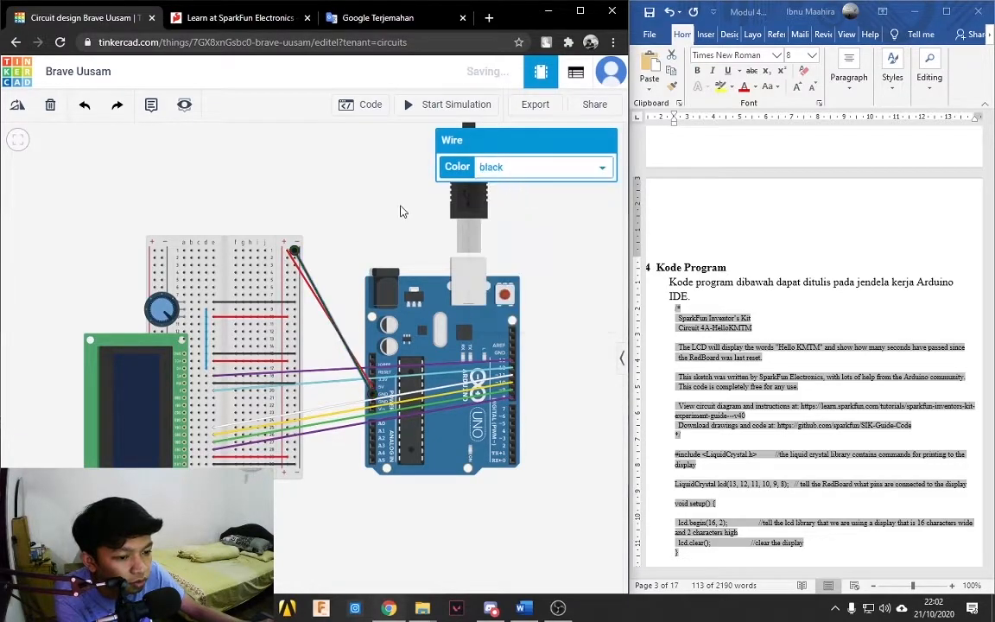
left_click(545, 279)
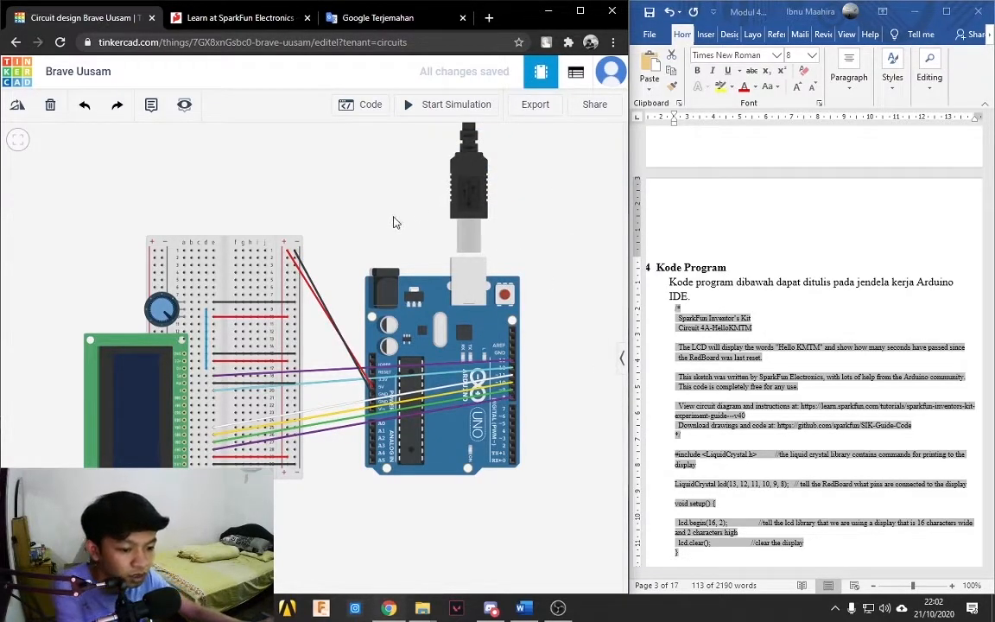
Run the simulation, inspect the fault marker on the LCD, and stop the simulation.
scroll(389, 238, "down", 1)
left_click_drag(397, 218, 409, 220)
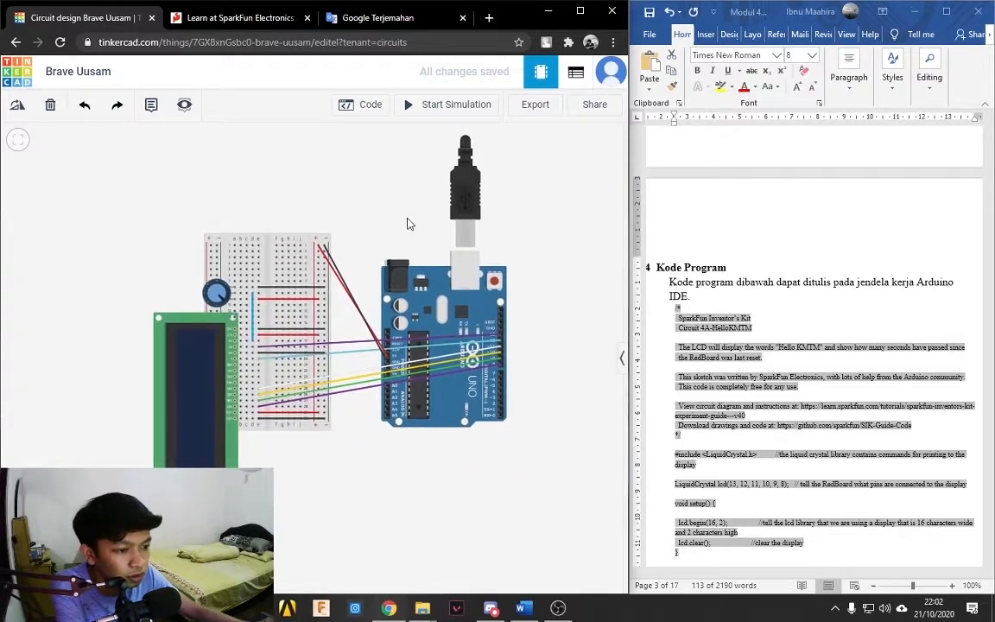
left_click(466, 112)
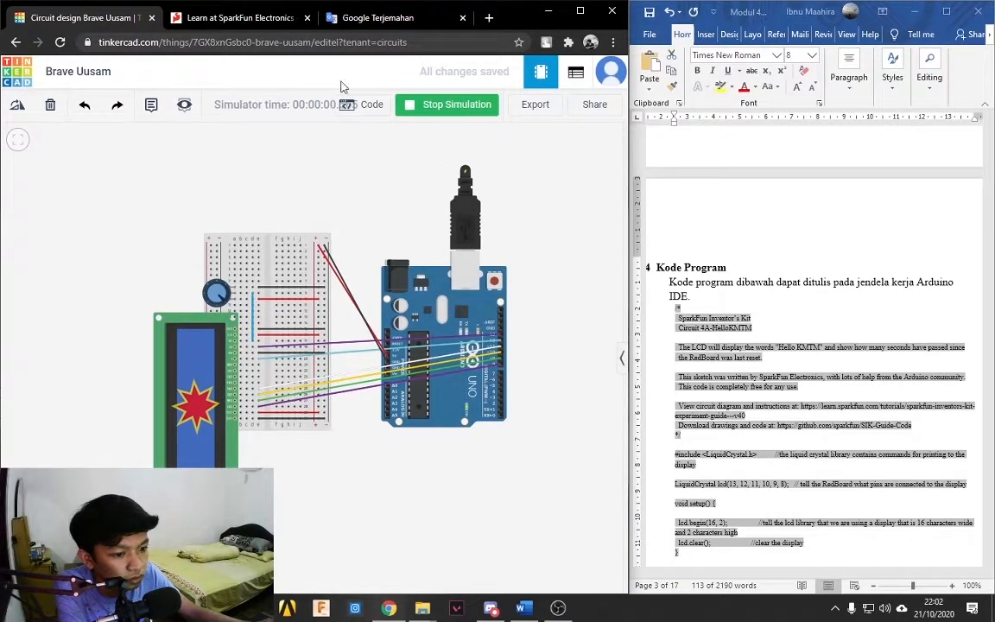
mouse_move(197, 403)
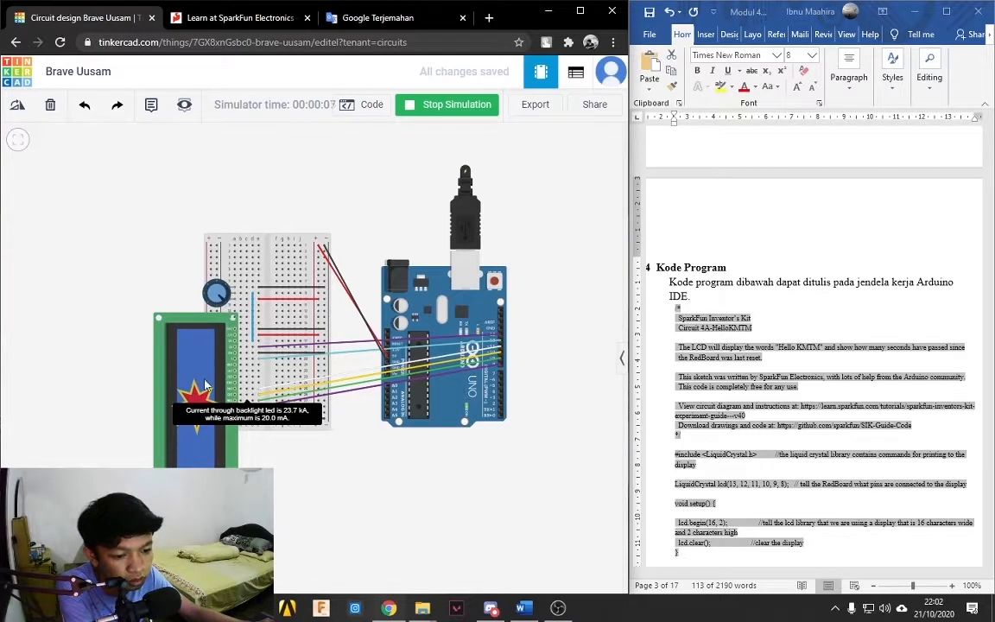
left_click(413, 104)
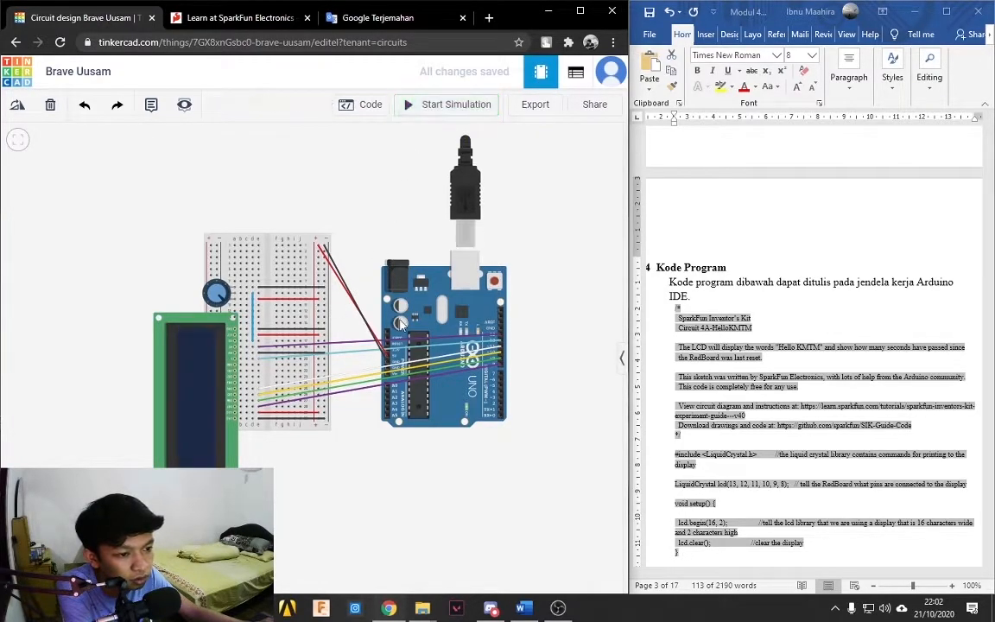
Shorten the red wire in breadboard row 29 so it ends at column i instead of the positive rail.
scroll(313, 416, "up", 3)
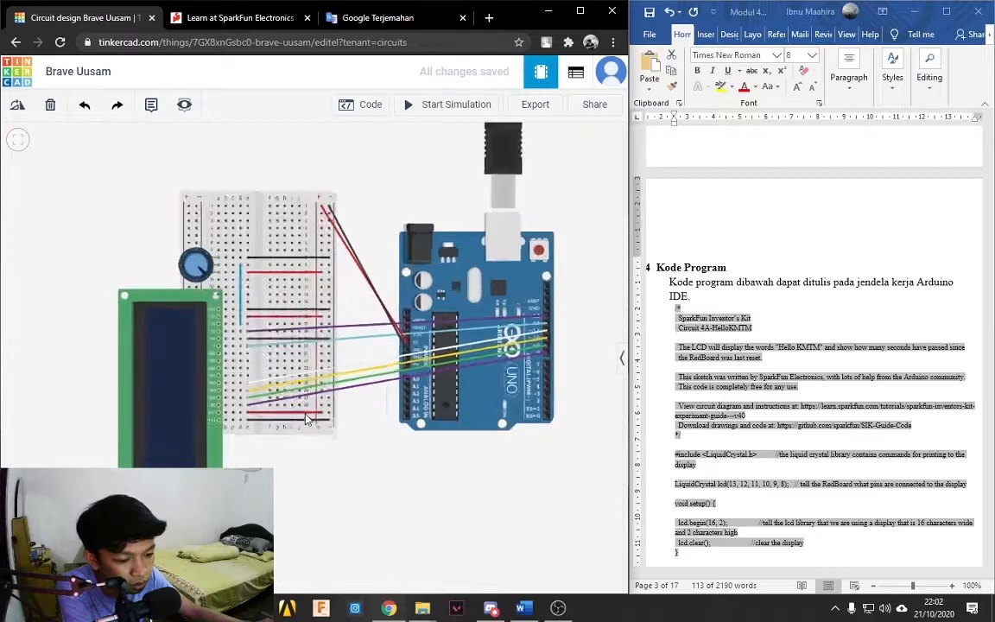
left_click(325, 413)
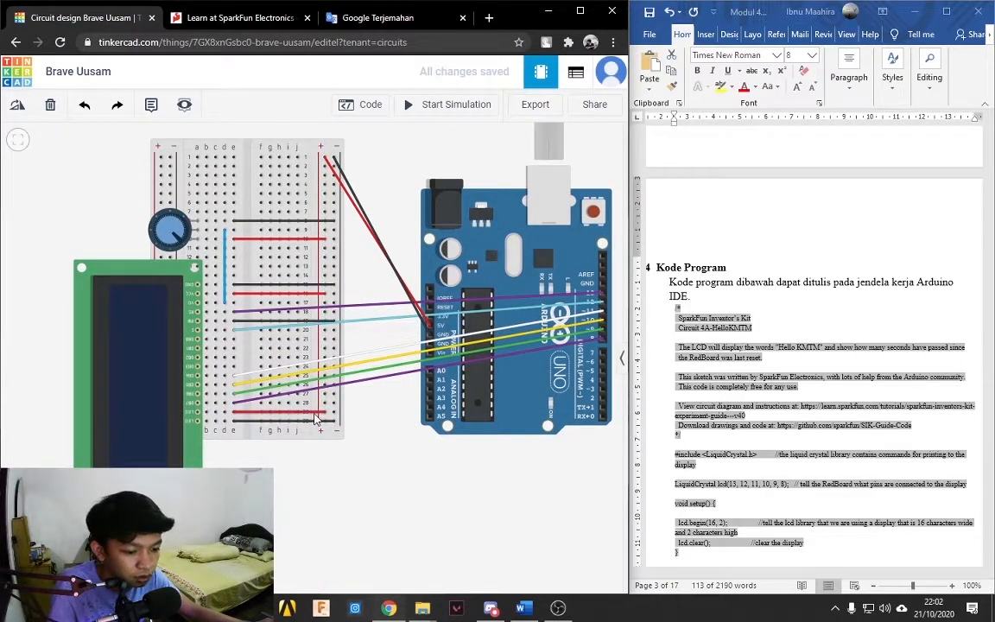
left_click(325, 412)
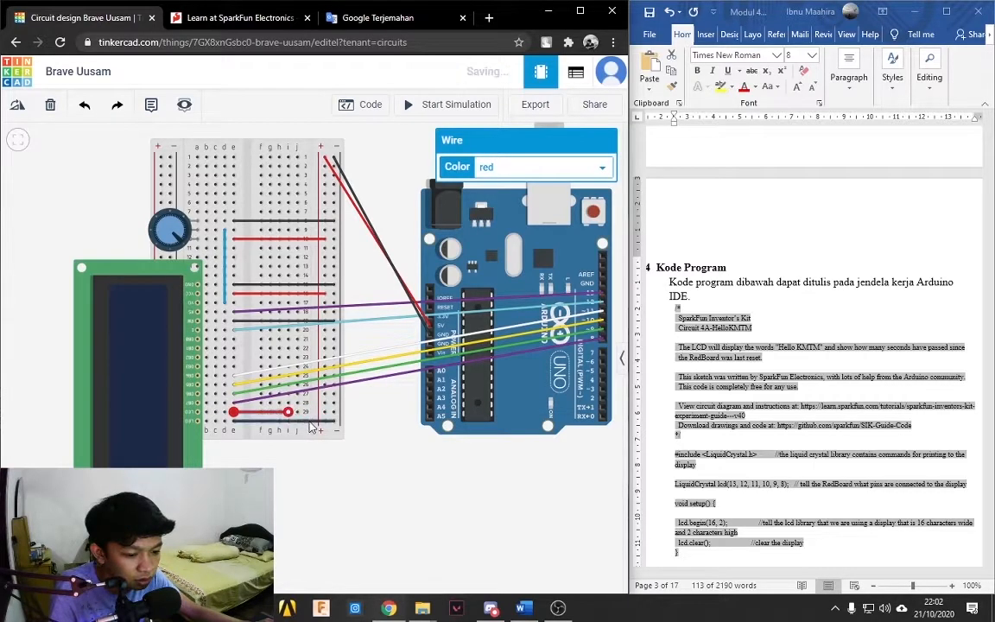
left_click(328, 489)
Search the components for "resistor" and place a resistor in the empty space below the breadboard.
left_click(585, 185)
type("r")
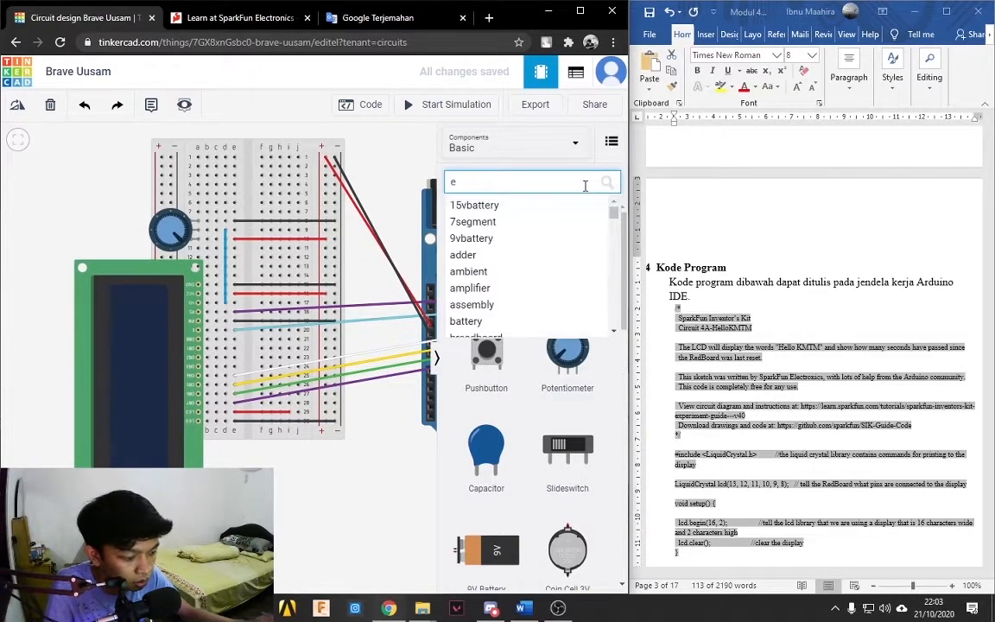
type("esisto")
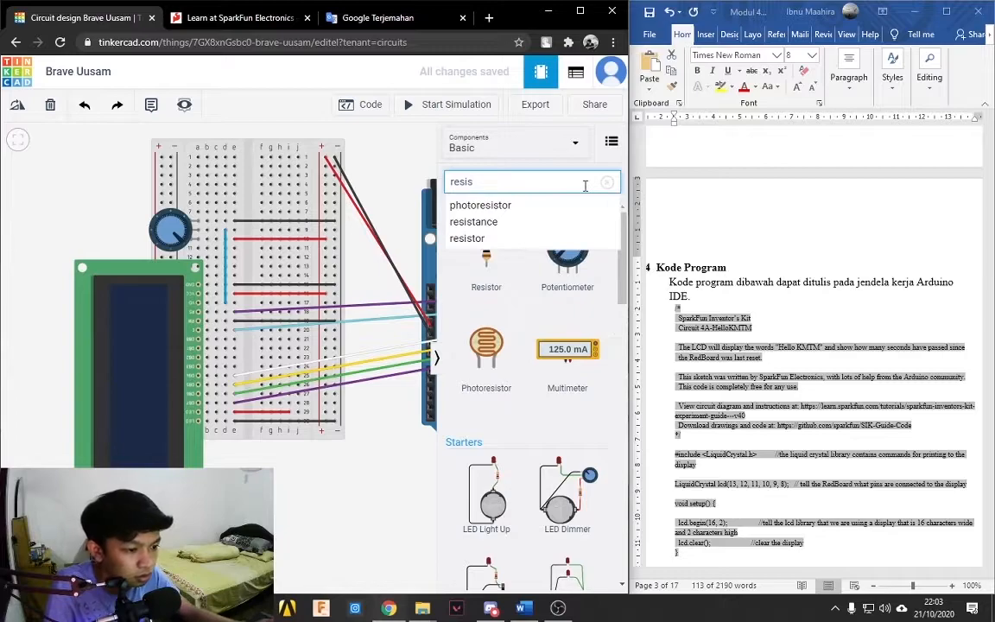
left_click(537, 238)
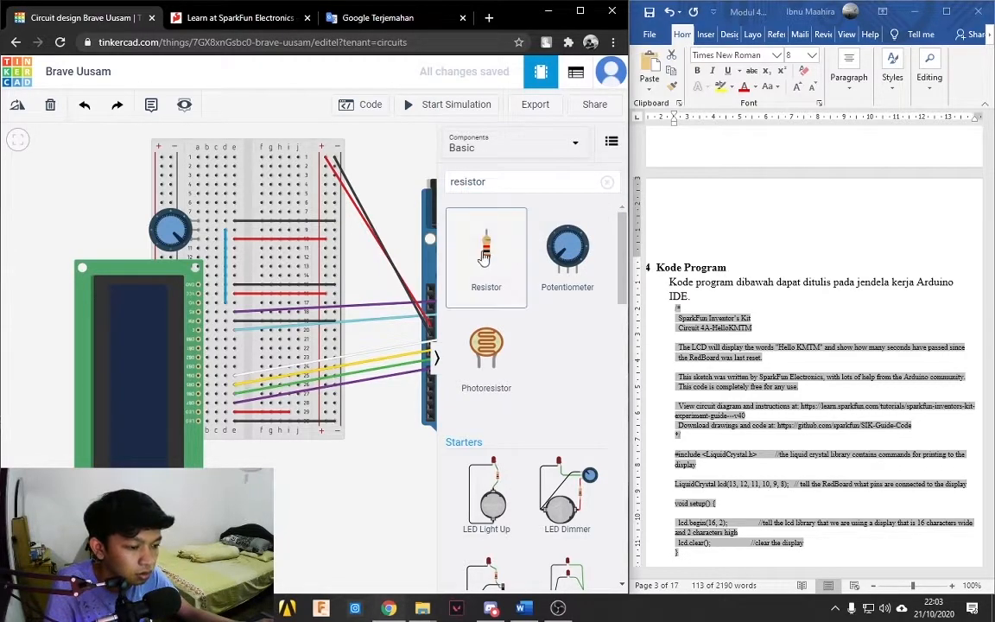
left_click_drag(475, 264, 337, 497)
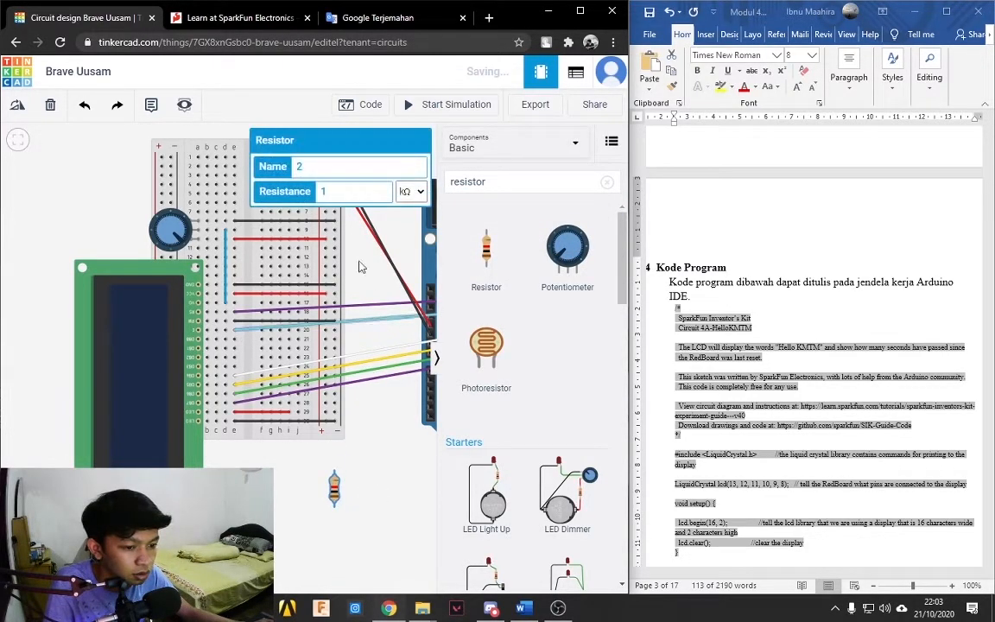
Set the new resistor's resistance to 330 Ω.
left_click(373, 193)
left_click(413, 192)
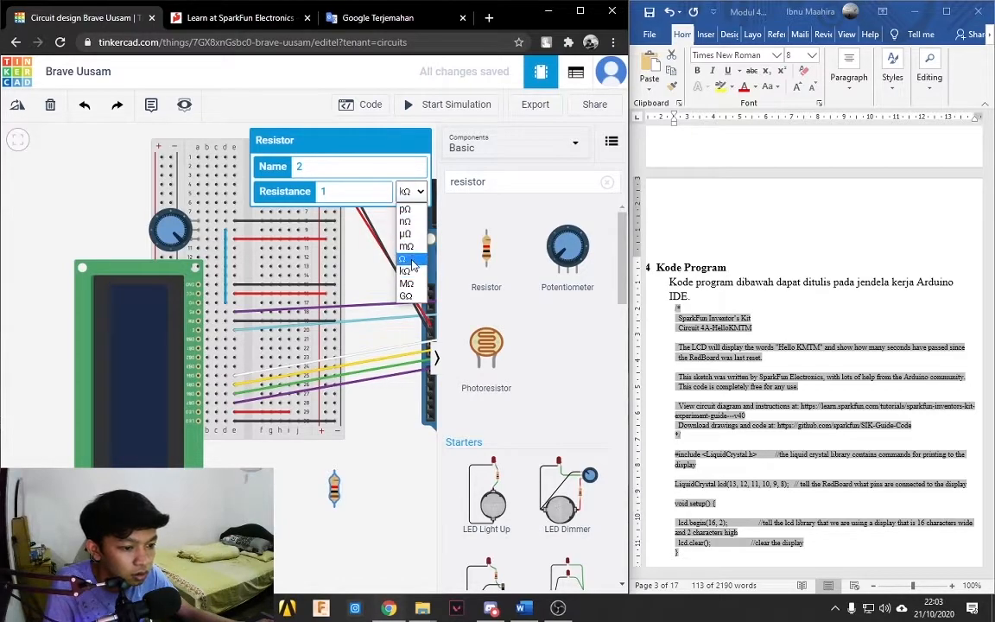
left_click(401, 203)
left_click(256, 197)
type("330")
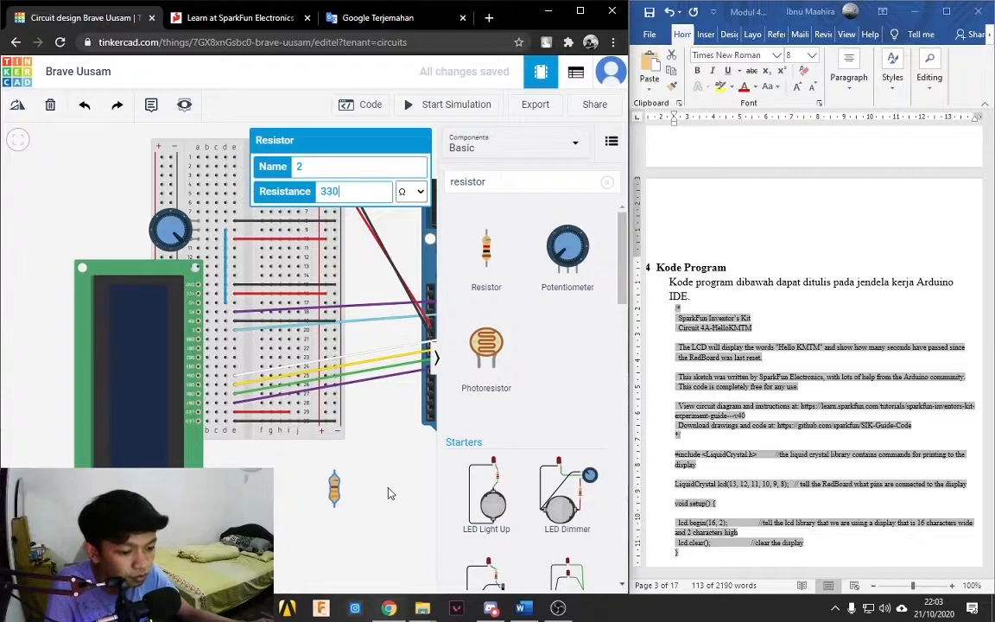
left_click(348, 439)
Rotate the resistor to horizontal and fit it in breadboard row 29, bridging column j and the positive rail.
left_click(436, 357)
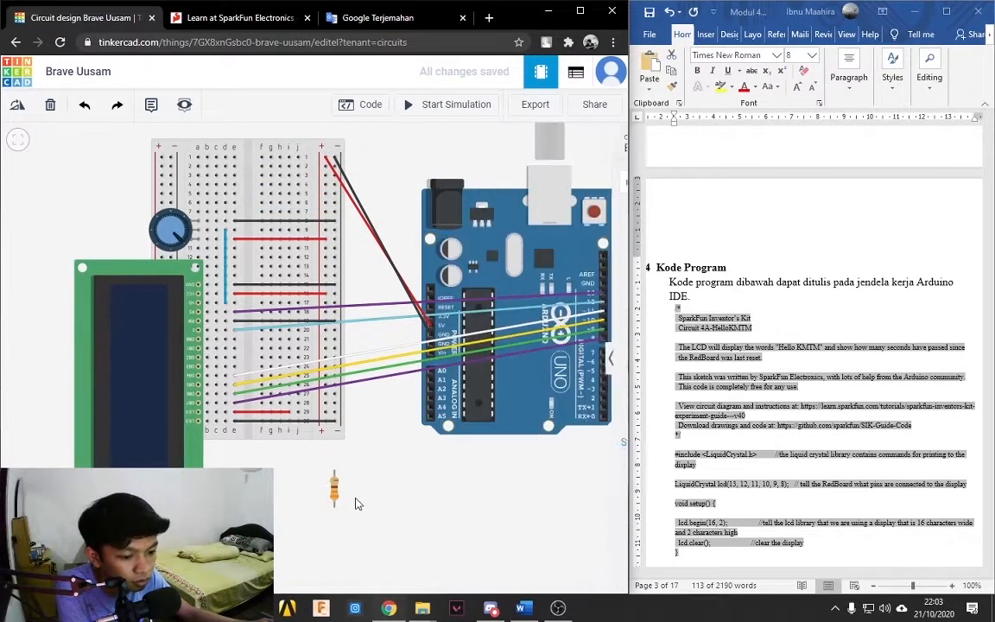
left_click_drag(335, 491, 299, 429)
left_click(17, 107)
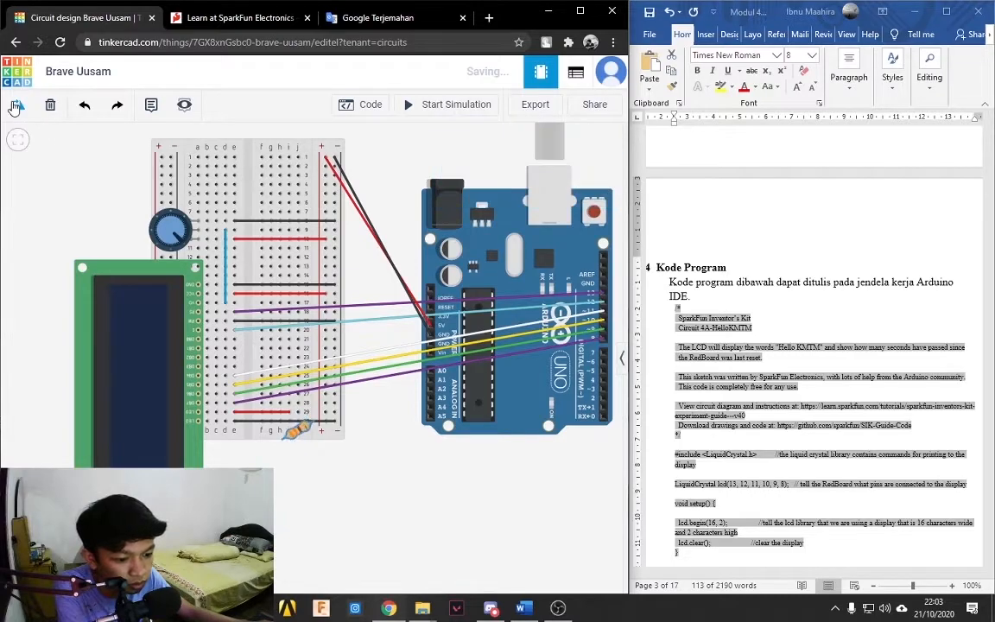
left_click_drag(301, 436, 316, 420)
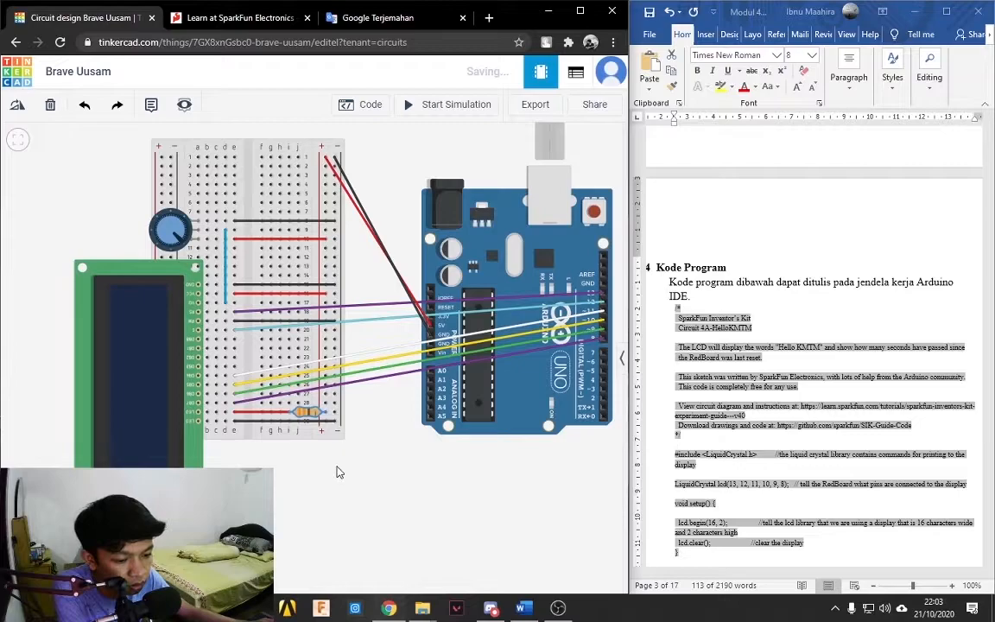
Simulate the circuit, turn the potentiometer knob to adjust the LCD contrast until the text shows, and stop the simulation.
left_click(464, 110)
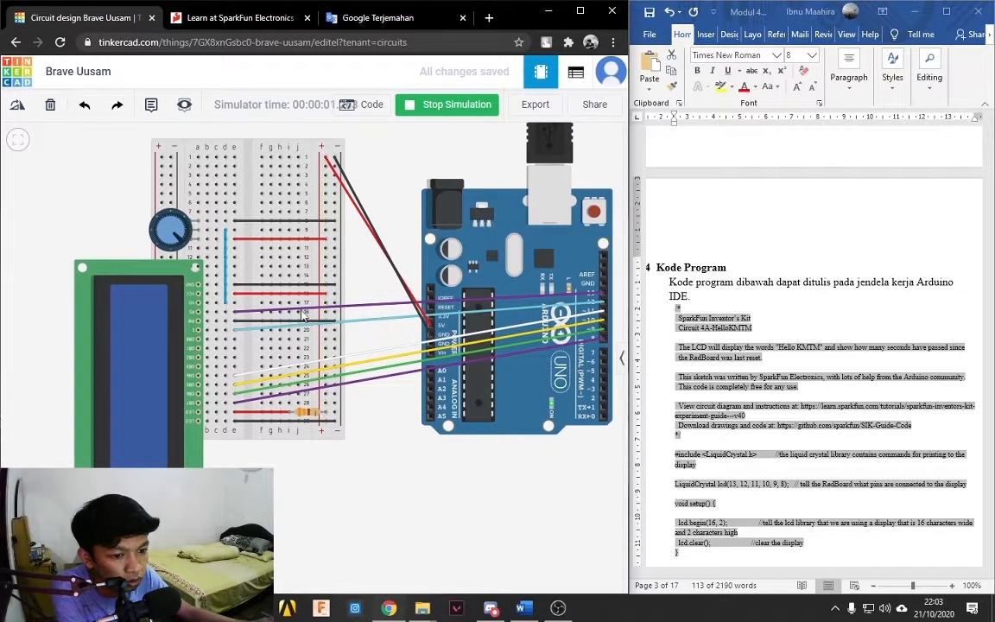
mouse_move(176, 234)
left_mouse_down()
mouse_move(157, 222)
mouse_move(177, 211)
mouse_move(194, 242)
left_mouse_up()
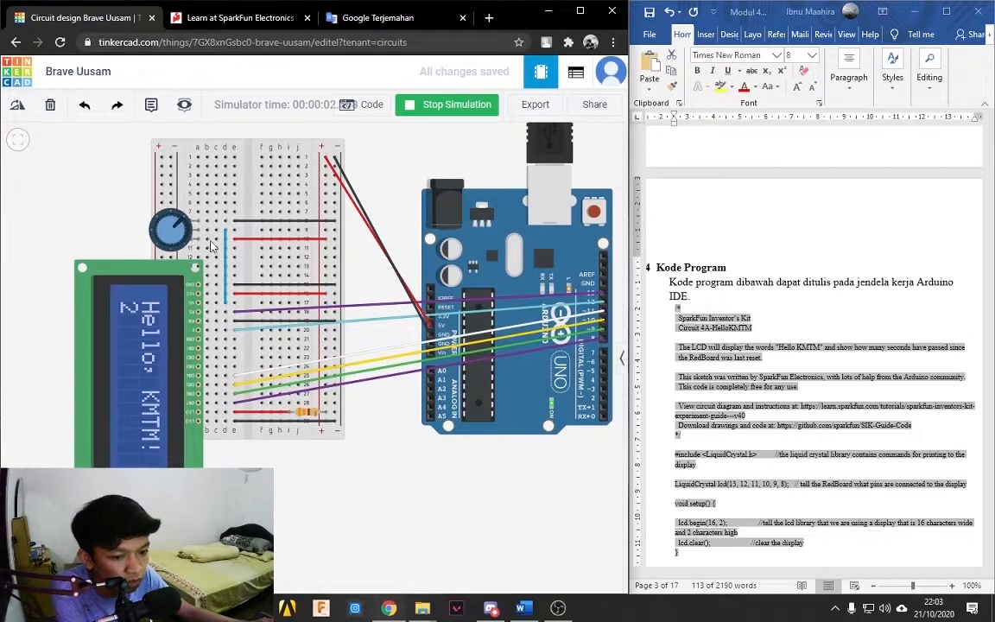
left_click(177, 224)
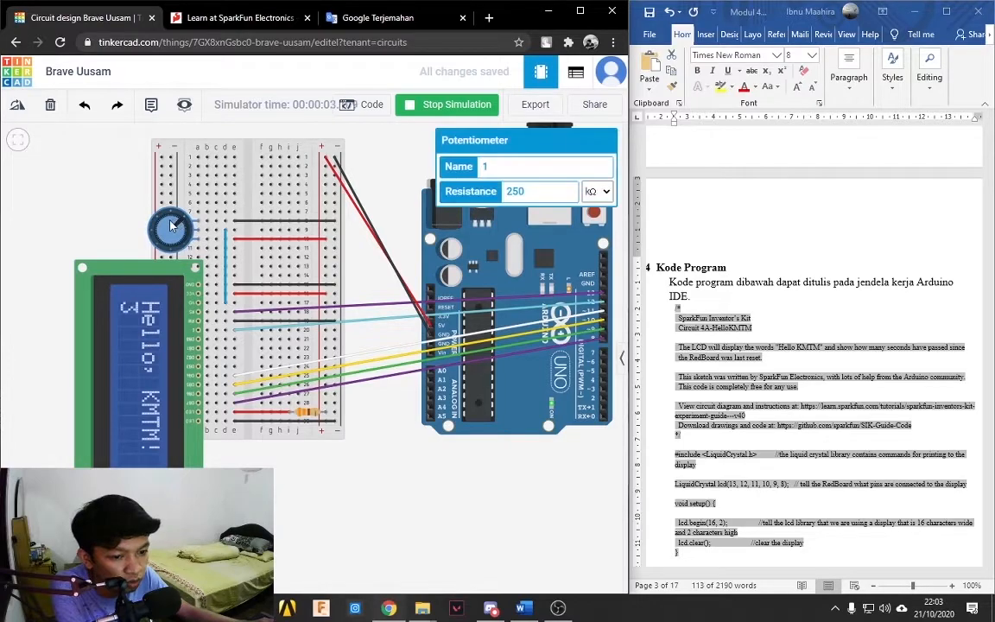
mouse_move(177, 225)
left_mouse_down()
mouse_move(166, 223)
mouse_move(184, 235)
left_mouse_up()
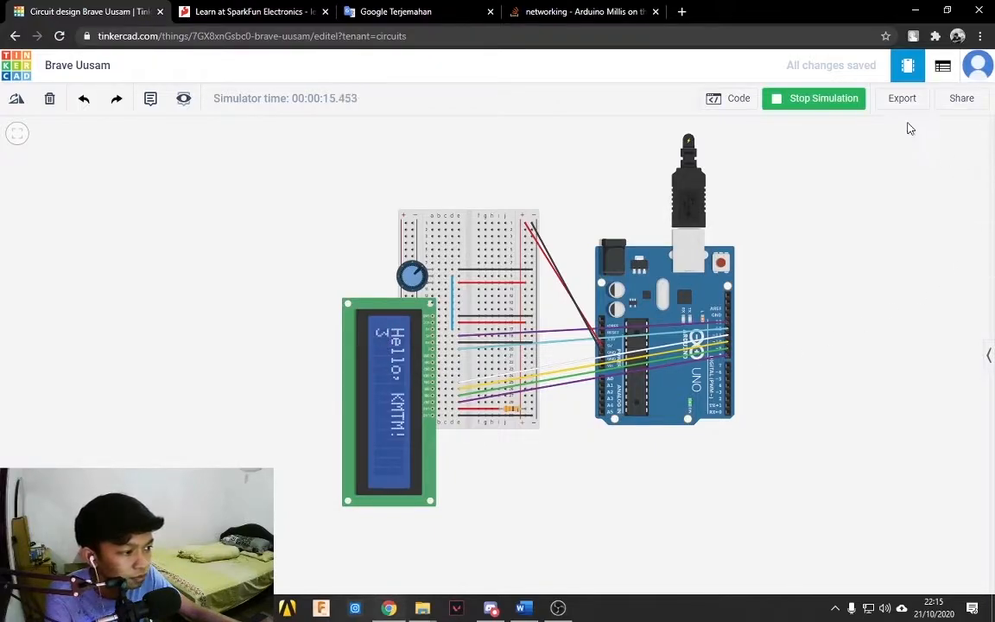
left_click(829, 100)
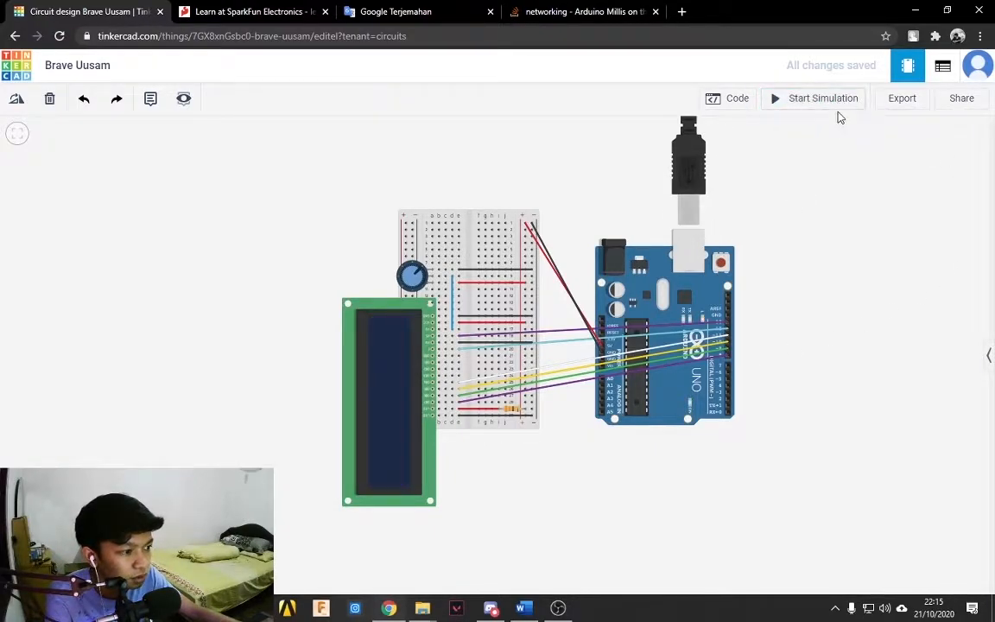
Run the simulation again to check the greeting and seconds counter on the LCD, and stop it.
left_click(838, 102)
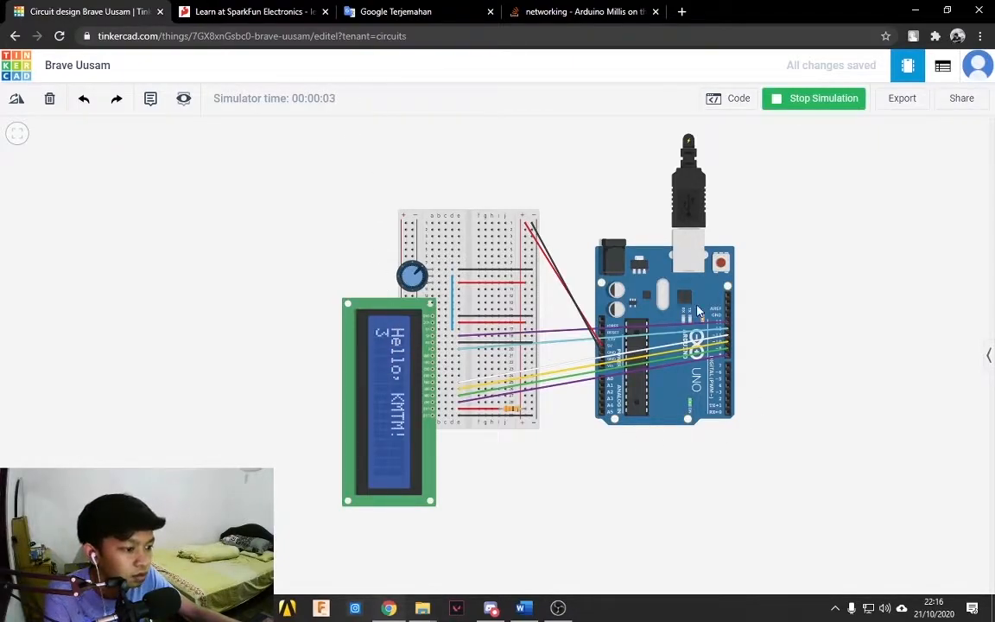
scroll(488, 312, "down", 1)
scroll(651, 358, "up", 1)
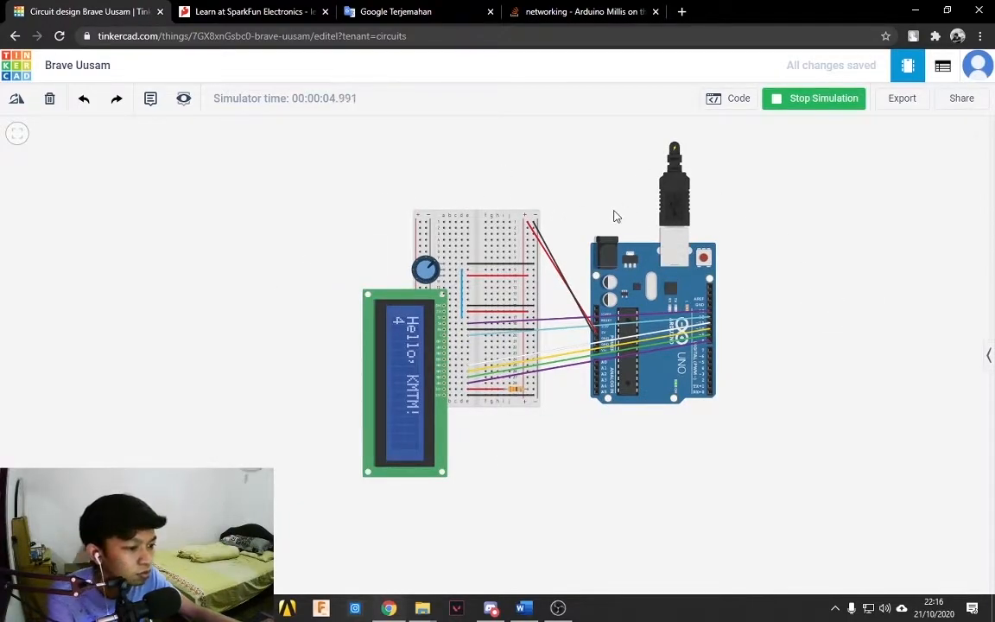
left_click_drag(566, 197, 512, 225)
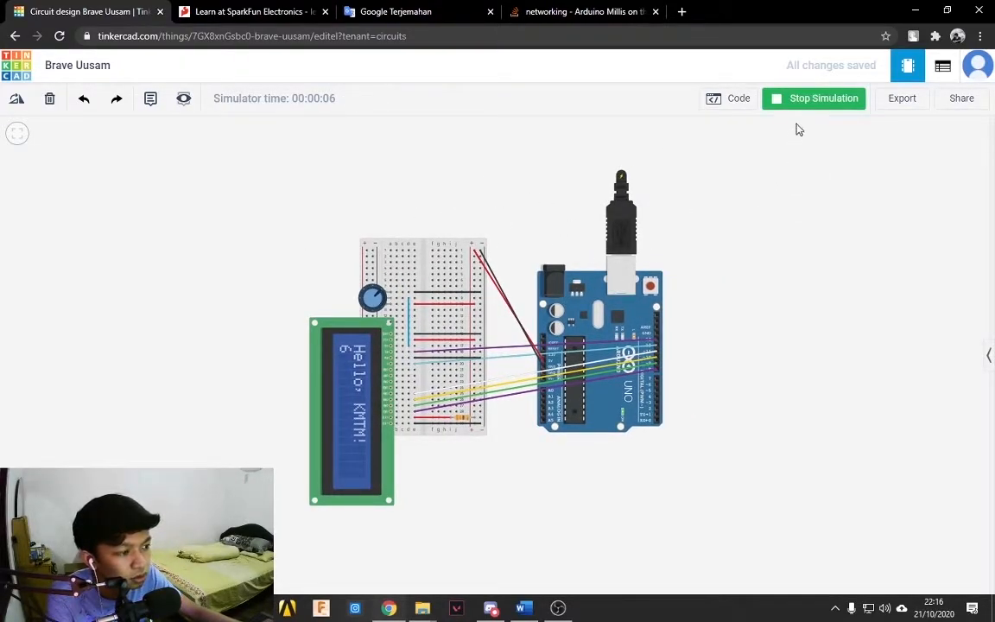
left_click(806, 101)
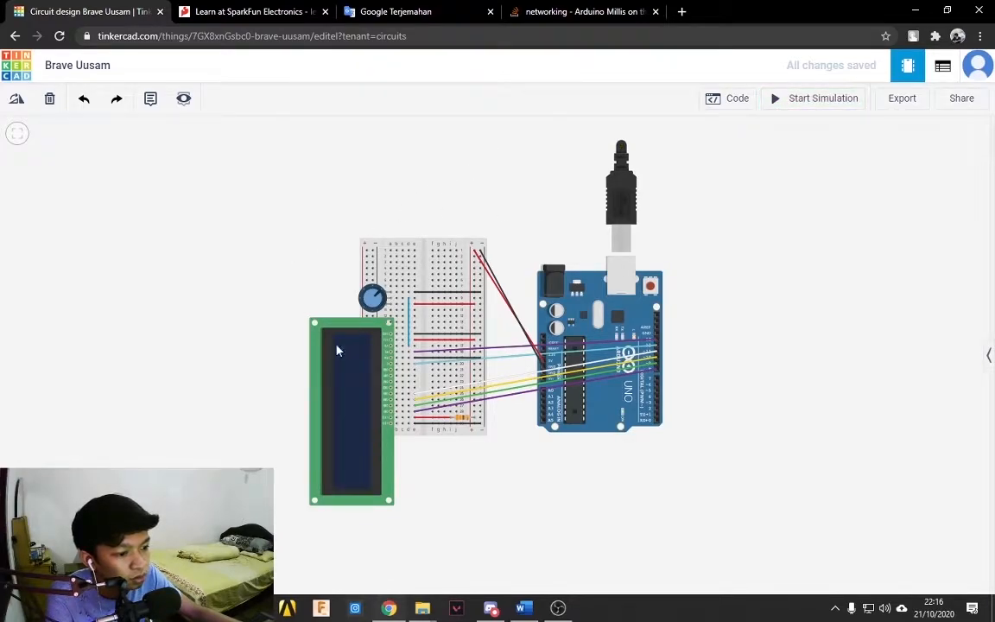
Switch to the Modul 4 LCD document in Word, maximize it and find the Komponen list of Sirkuit 4 B: Temperature Sensor.
left_click(917, 12)
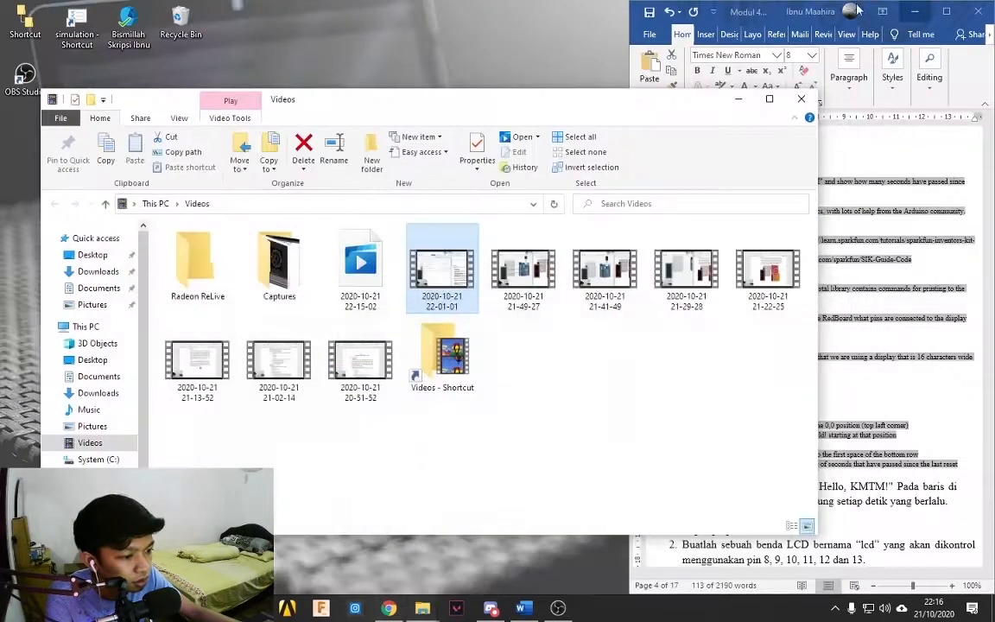
left_click(740, 98)
left_click(949, 12)
scroll(614, 280, "down", 6)
scroll(614, 280, "down", 20)
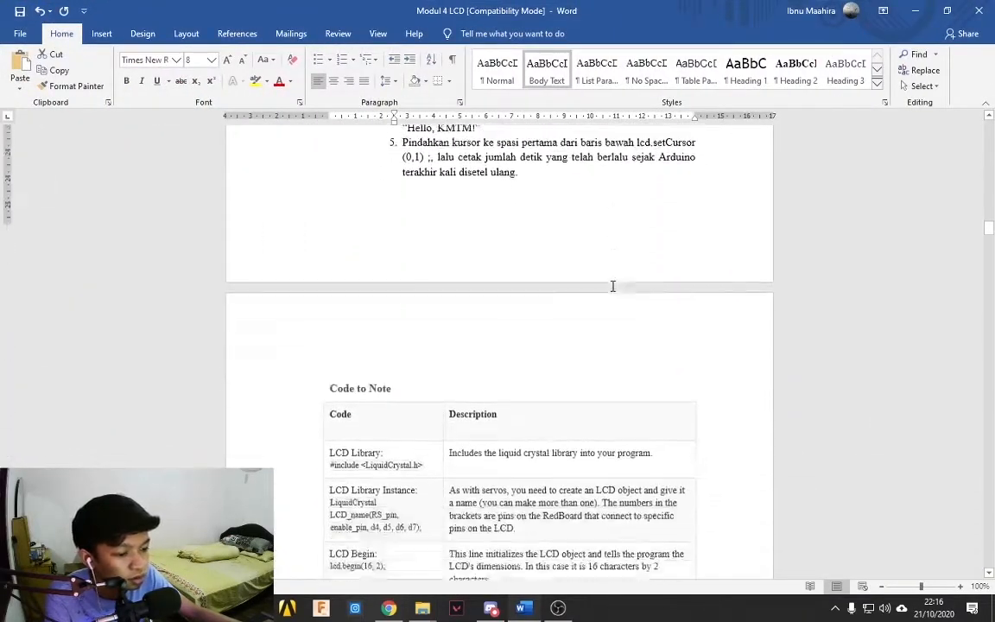
scroll(615, 285, "down", 20)
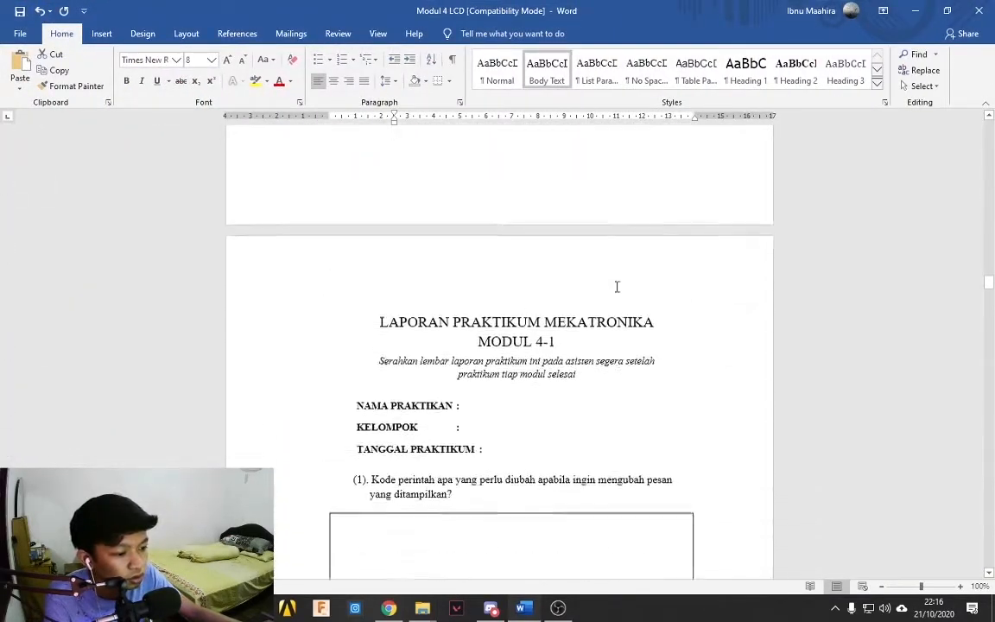
scroll(612, 299, "down", 3)
scroll(611, 298, "up", 3)
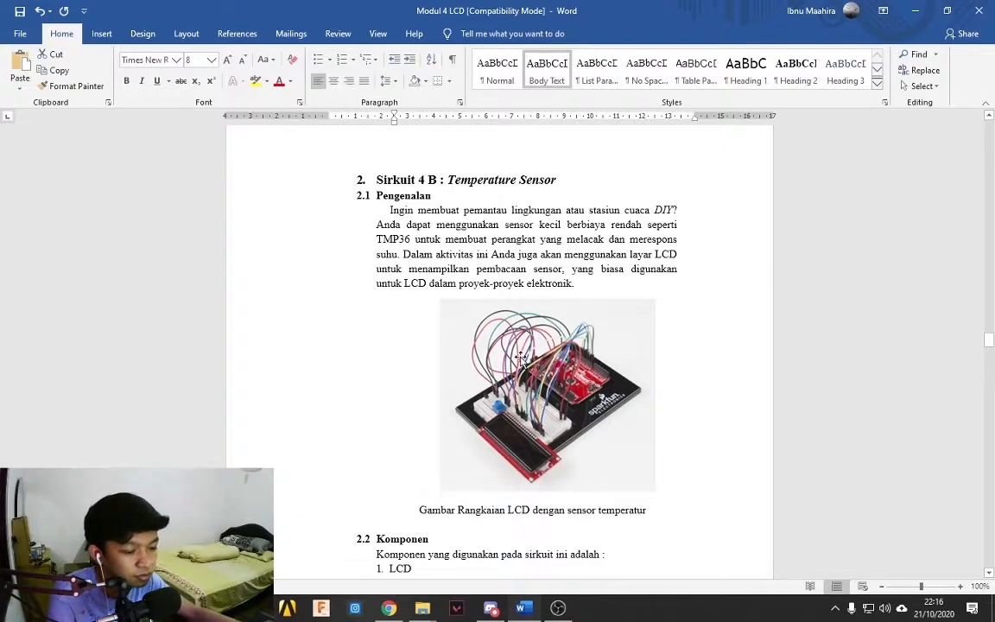
scroll(518, 234, "down", 6)
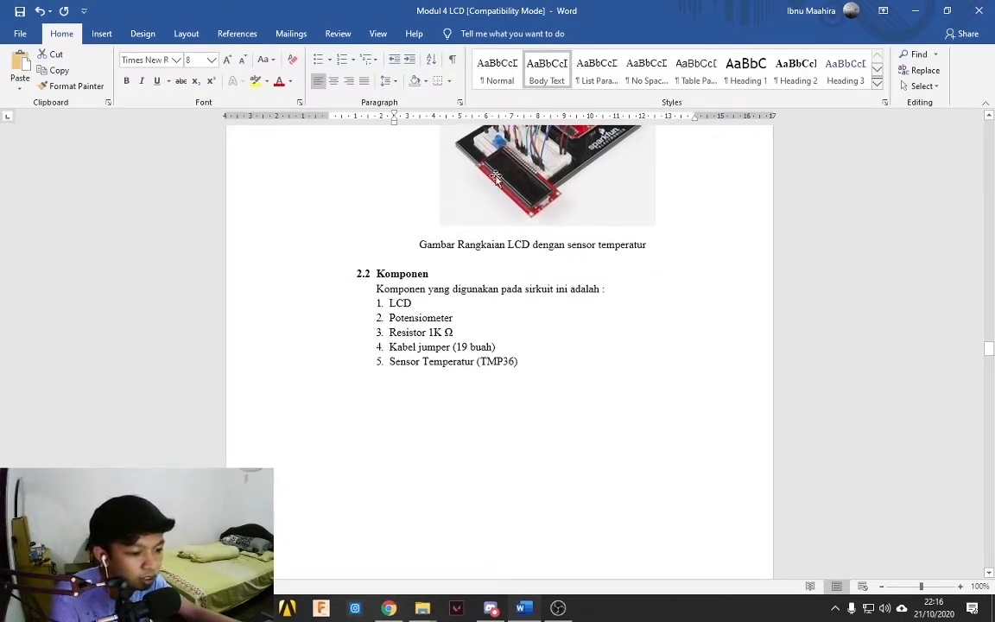
Change the resistor value in the 2.2 Komponen list to 330 Ω.
left_click(438, 331)
key("BackSpace")
key("BackSpace")
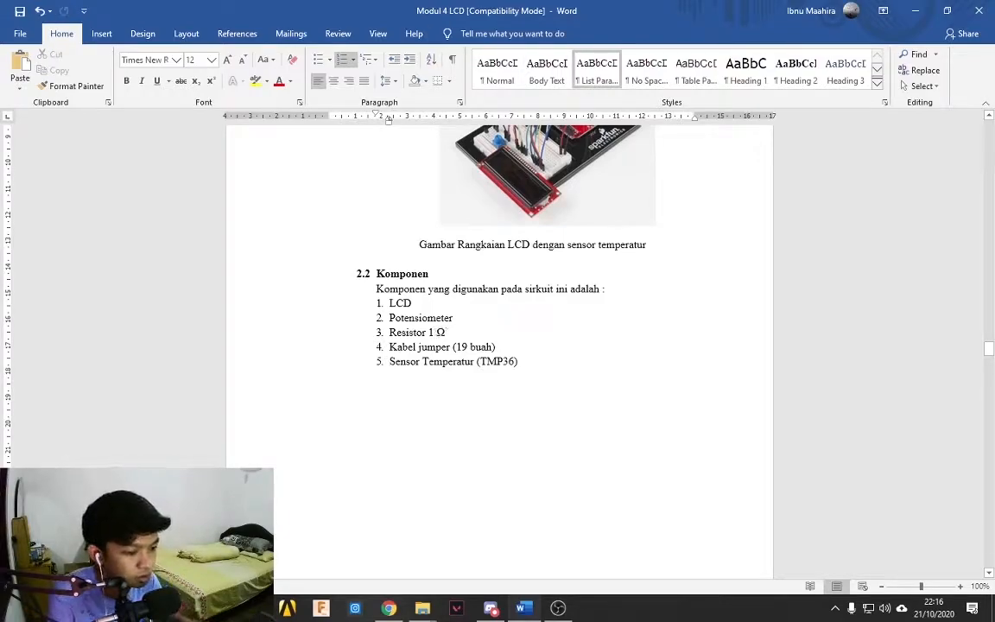
type("330")
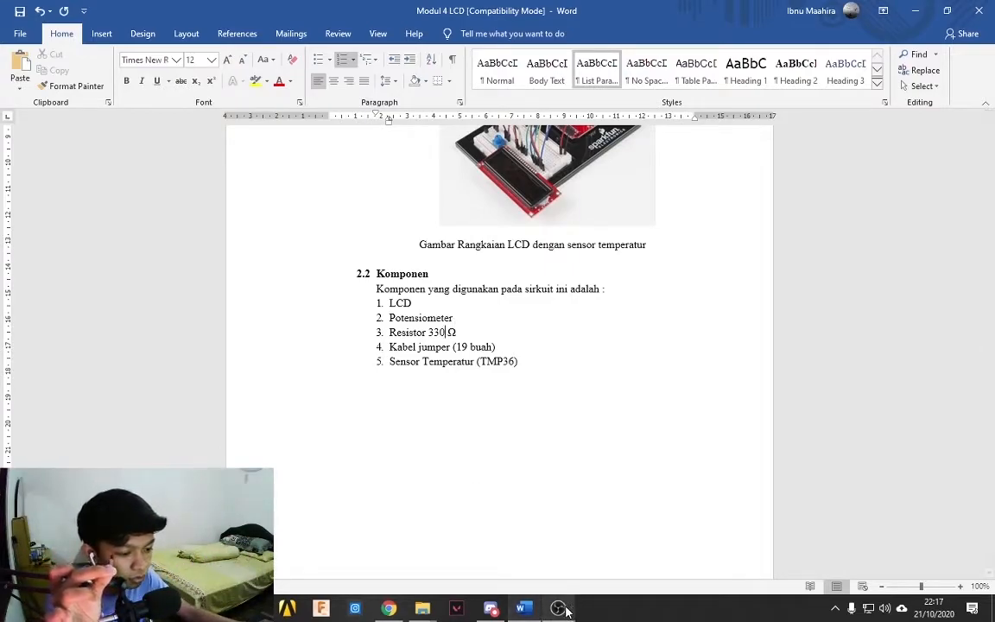
Continue past the Komponen list to the 1.2 Konsep section and its Algorithms formulas for voltage and degreesC.
mouse_move(562, 609)
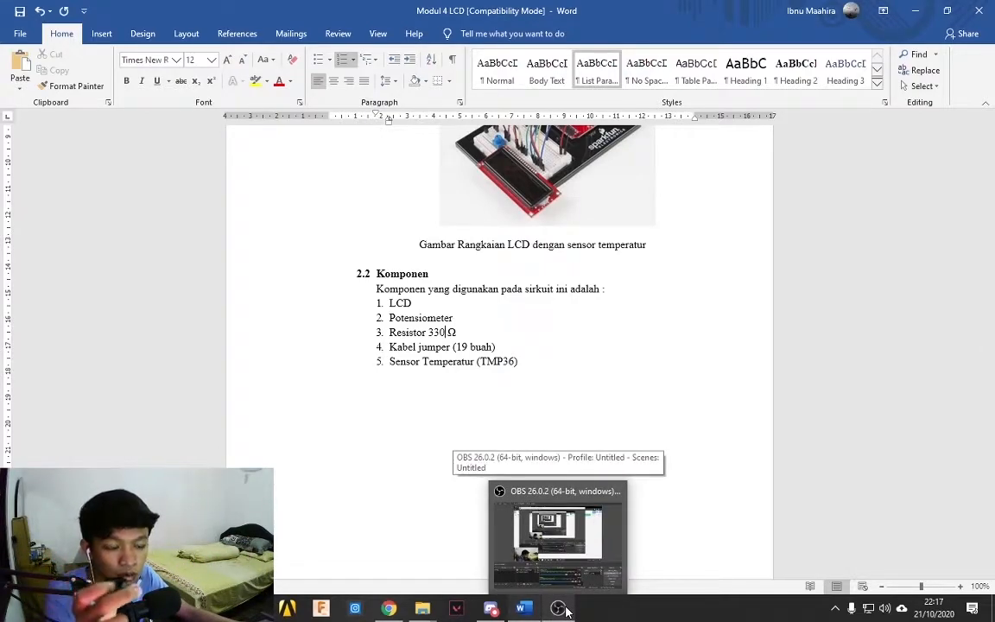
left_click(558, 349)
scroll(558, 349, "down", 15)
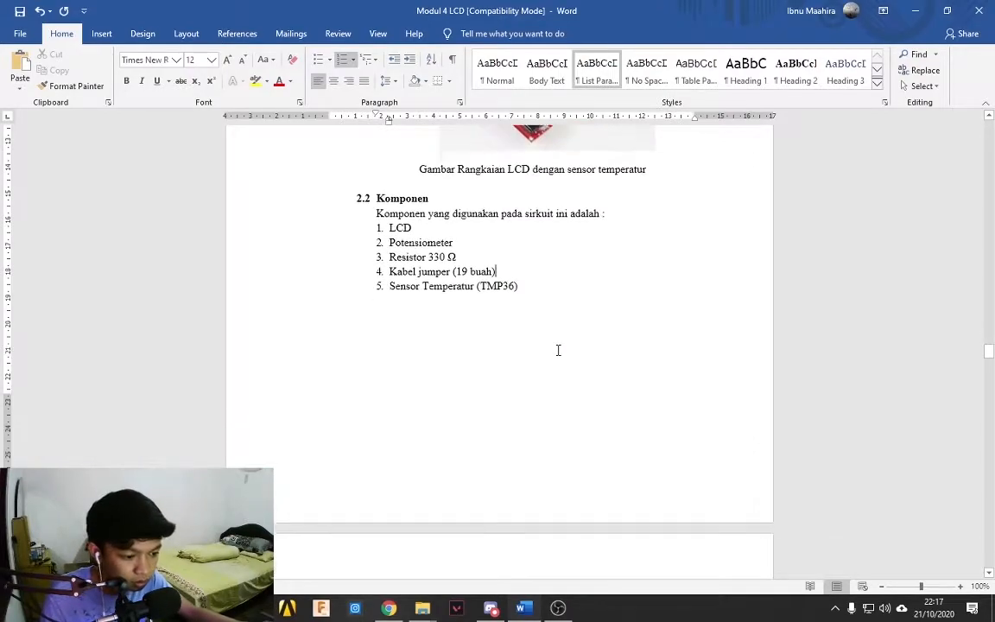
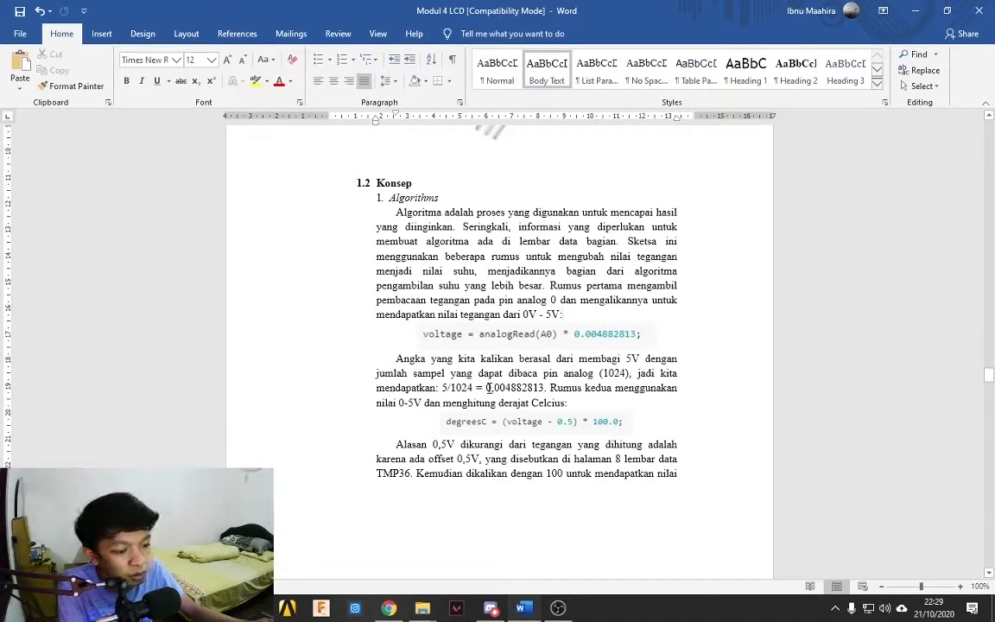
Review the voltage, degreesC and degreesF formulas, then the 1.3 Rangkaian section with the sensor pinout and the circuit diagram.
double_click(490, 388)
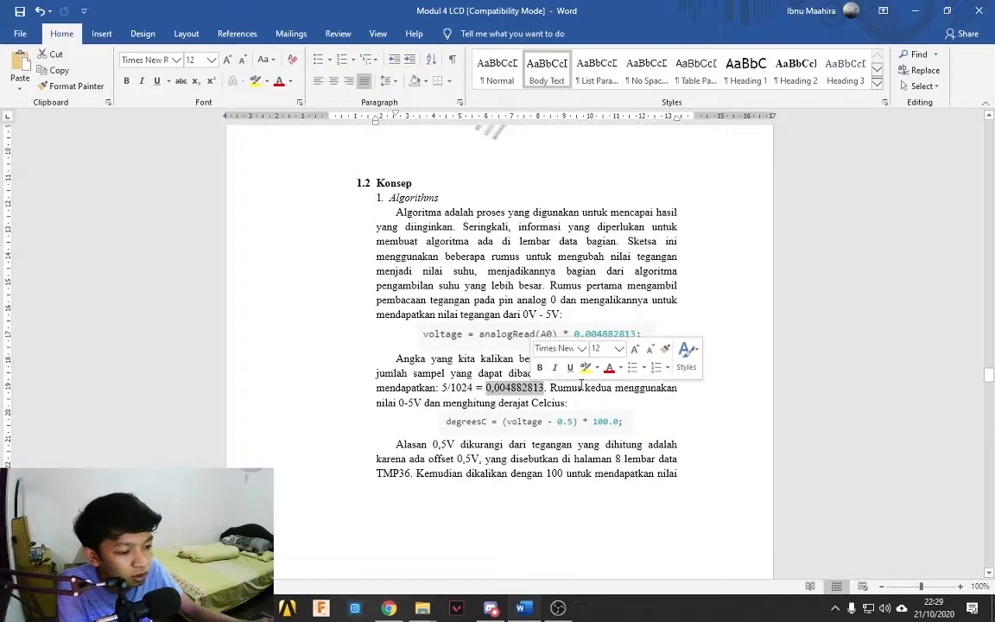
left_click_drag(551, 477, 545, 476)
left_click(656, 402)
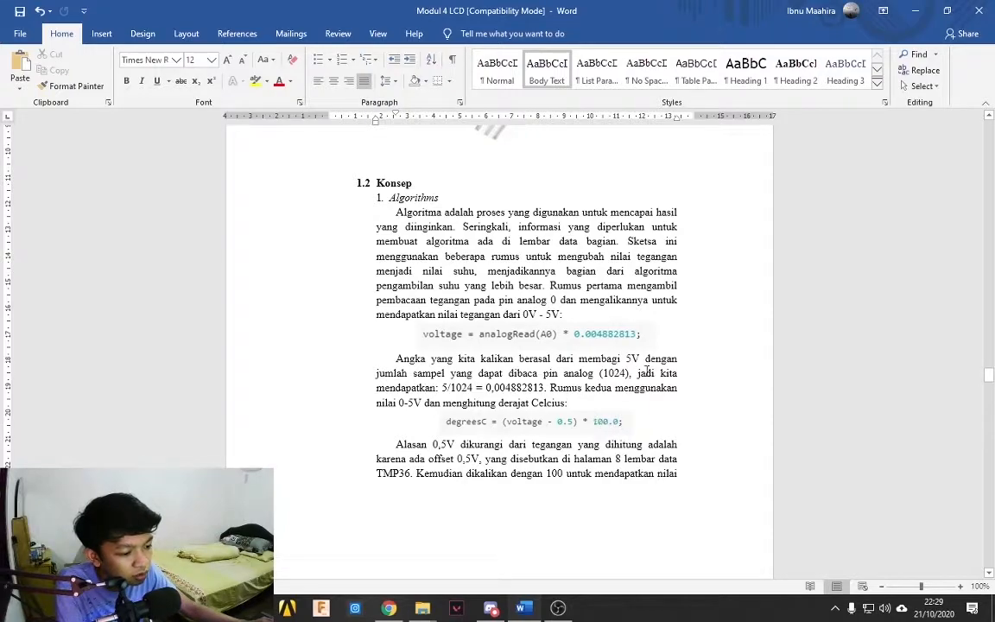
scroll(534, 473, "down", 4)
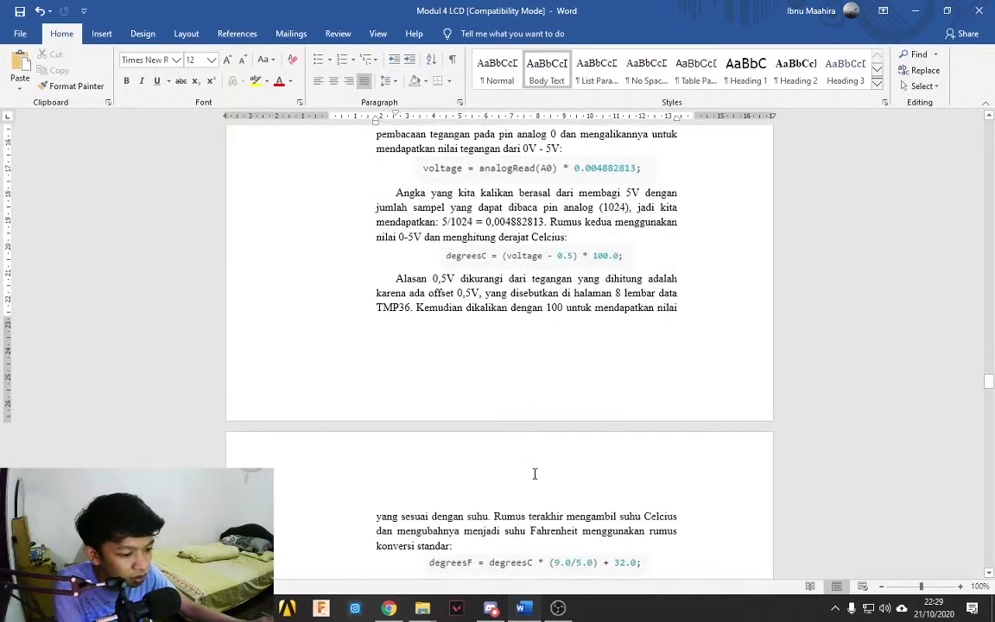
scroll(534, 473, "down", 1)
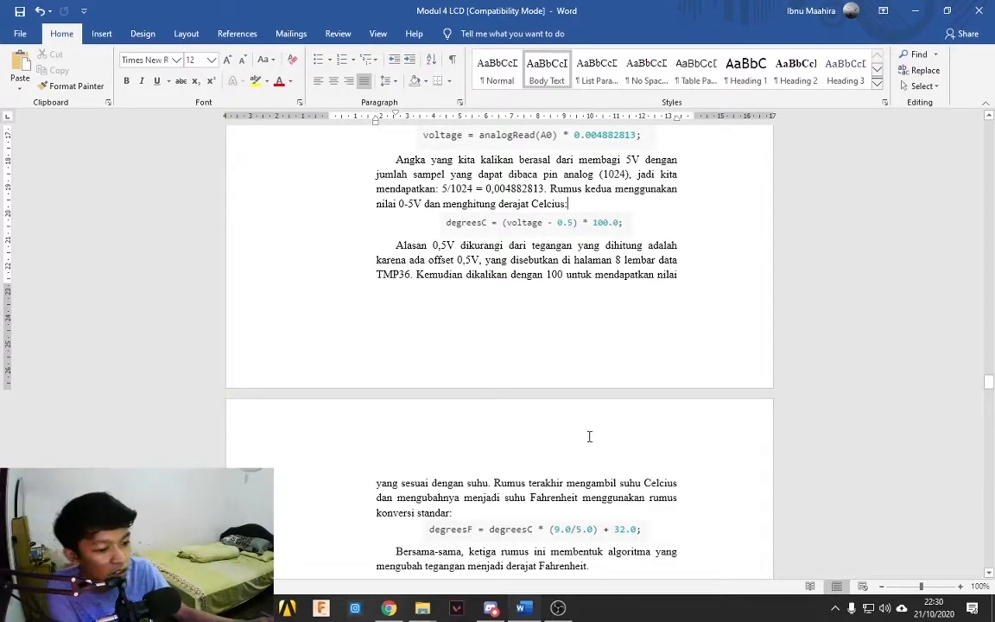
scroll(529, 450, "down", 5)
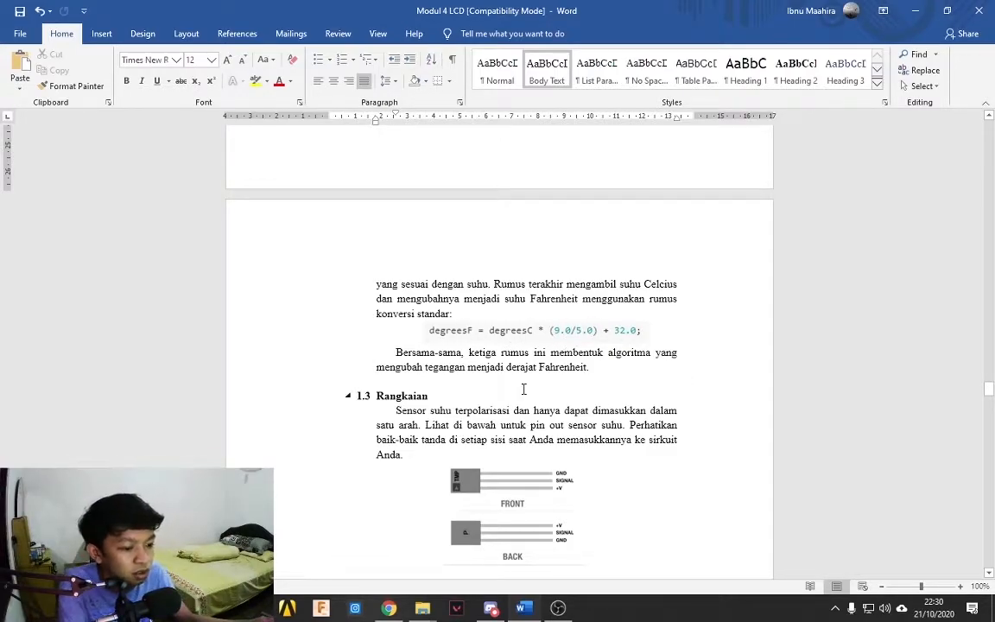
scroll(524, 389, "down", 2)
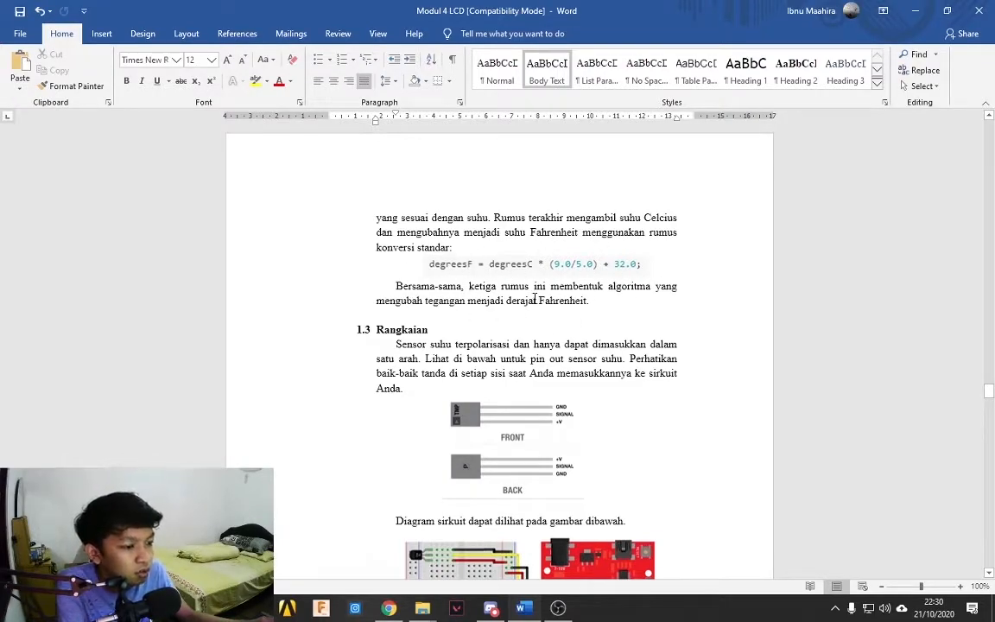
scroll(543, 373, "down", 5)
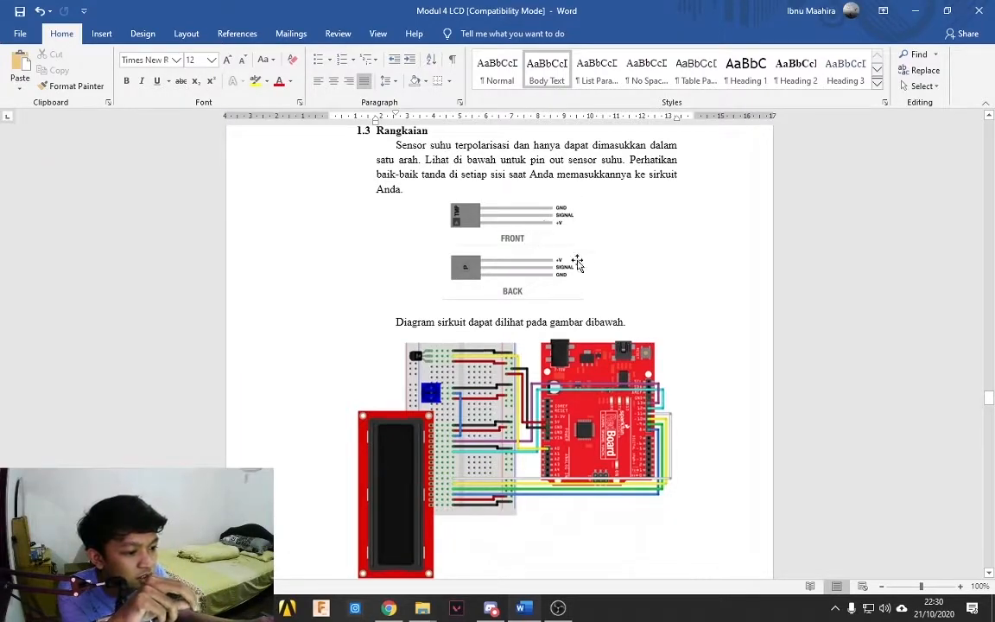
scroll(555, 321, "down", 3)
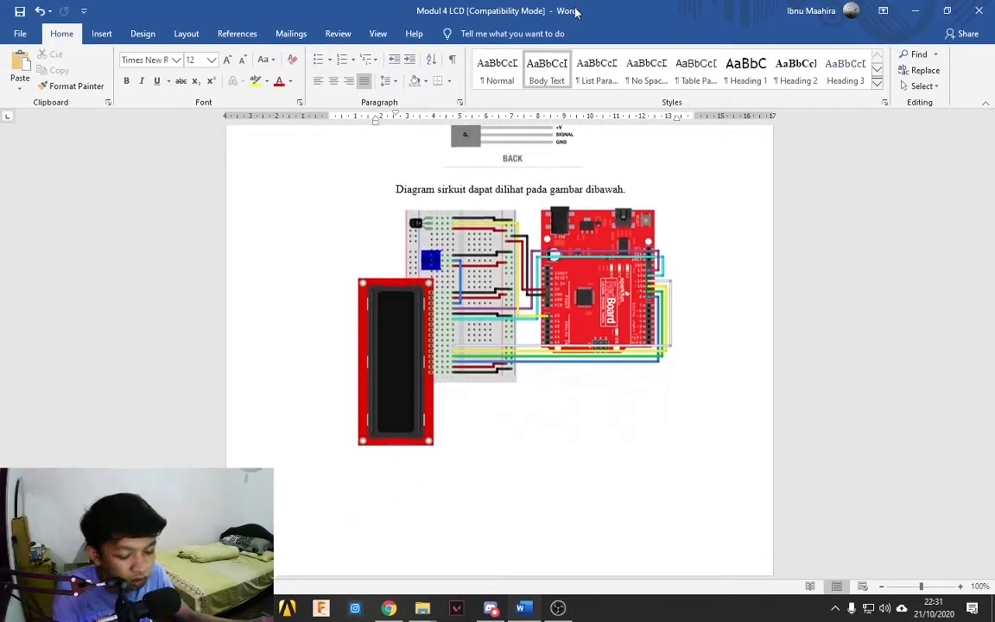
Place the Word document side by side with the browser and bring the Tinkercad breadboard and Arduino circuit into view.
left_click_drag(561, 10, 994, 191)
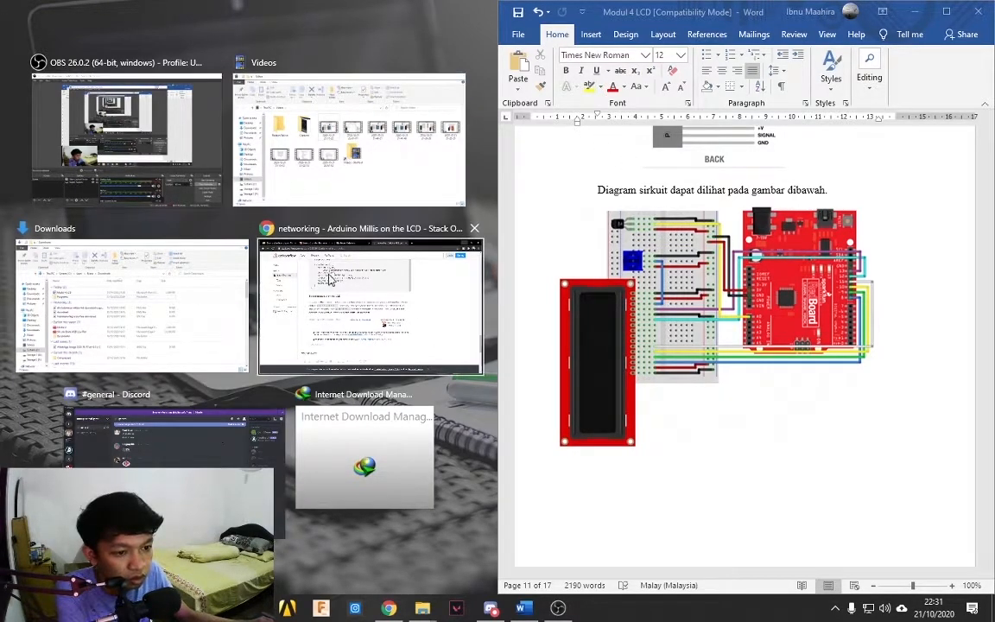
left_click(362, 302)
left_click(47, 12)
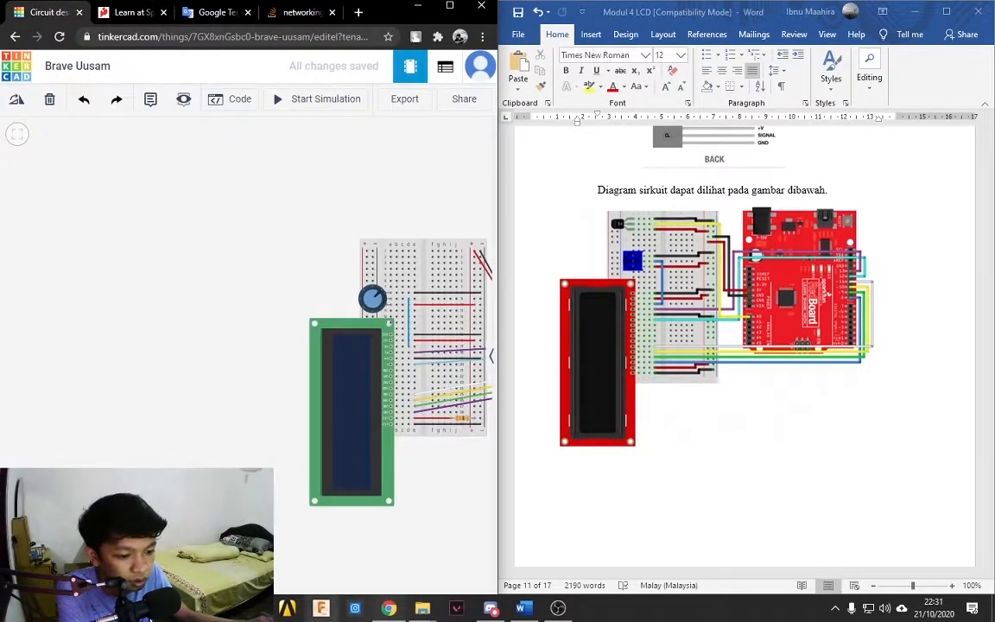
left_click_drag(198, 293, 21, 253)
left_click_drag(356, 177, 295, 232)
scroll(296, 236, "up", 1)
scroll(294, 241, "down", 1)
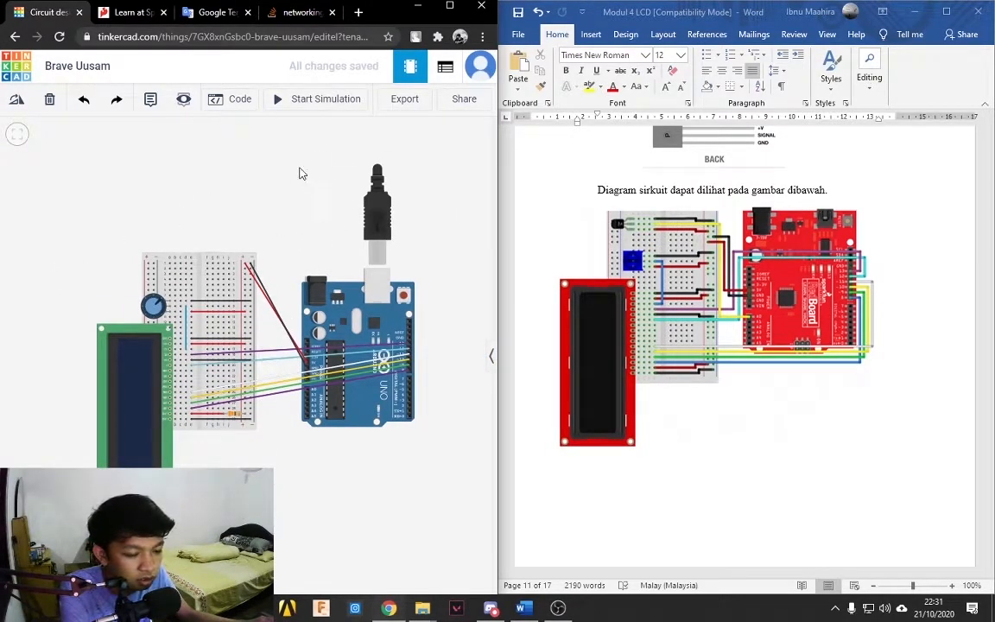
Search the Tinkercad components for "temp" and place a Temperature Sensor [TMP36] above the breadboard.
left_click(491, 356)
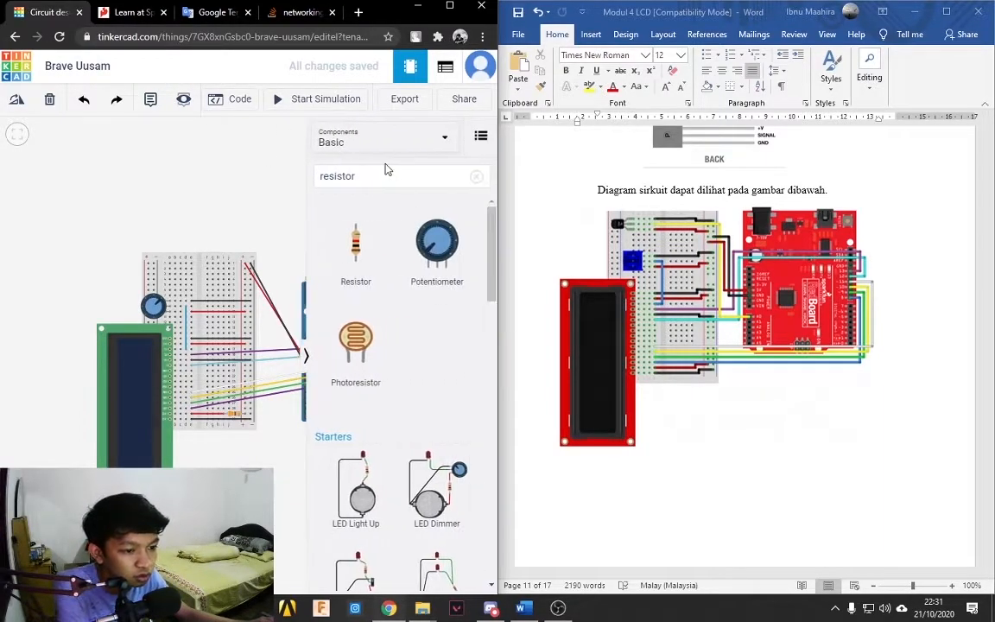
left_click(476, 176)
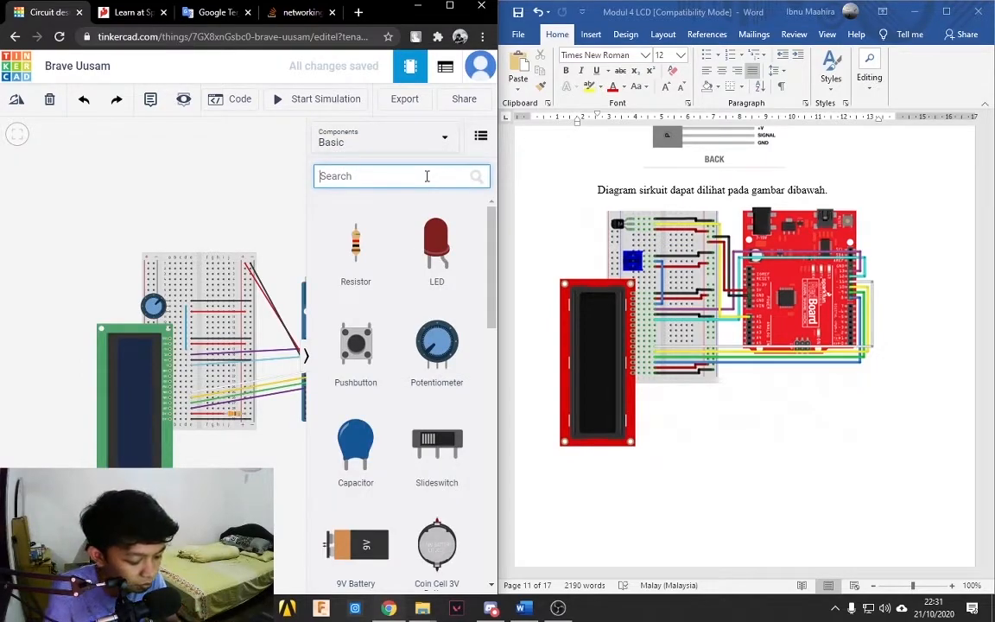
type("temp")
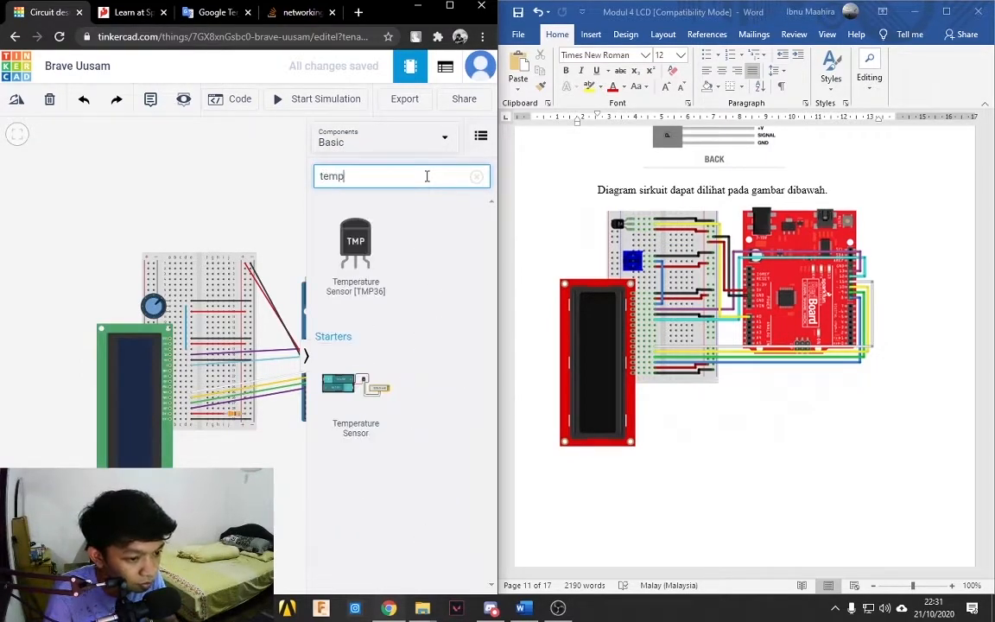
left_click_drag(346, 238, 191, 207)
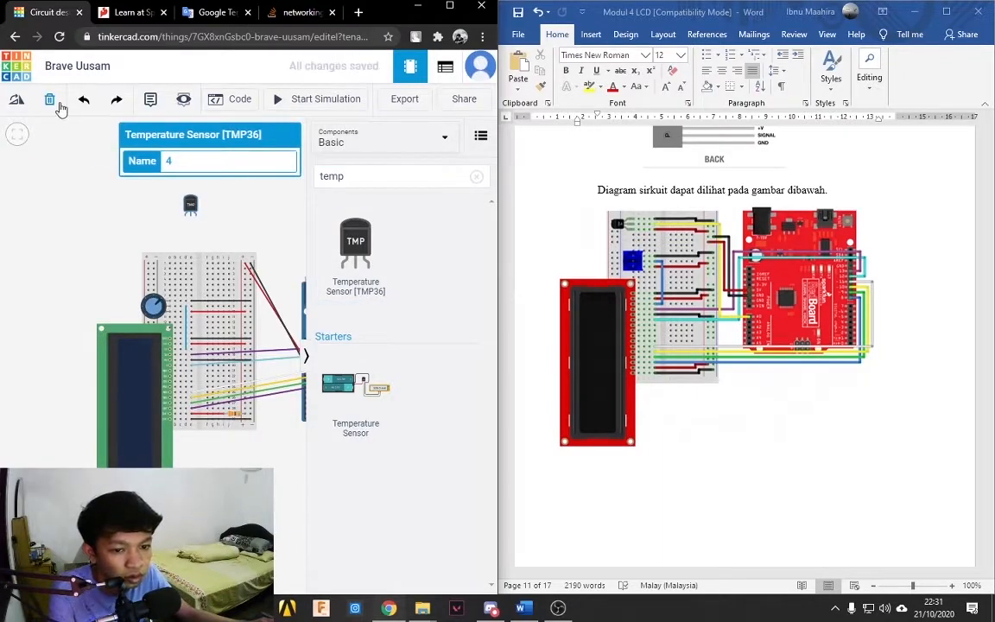
Rotate the temperature sensor a quarter turn and plug its legs into column a, rows 1 to 3, above the potentiometer.
left_click(14, 103)
left_click(14, 103)
left_click(14, 103)
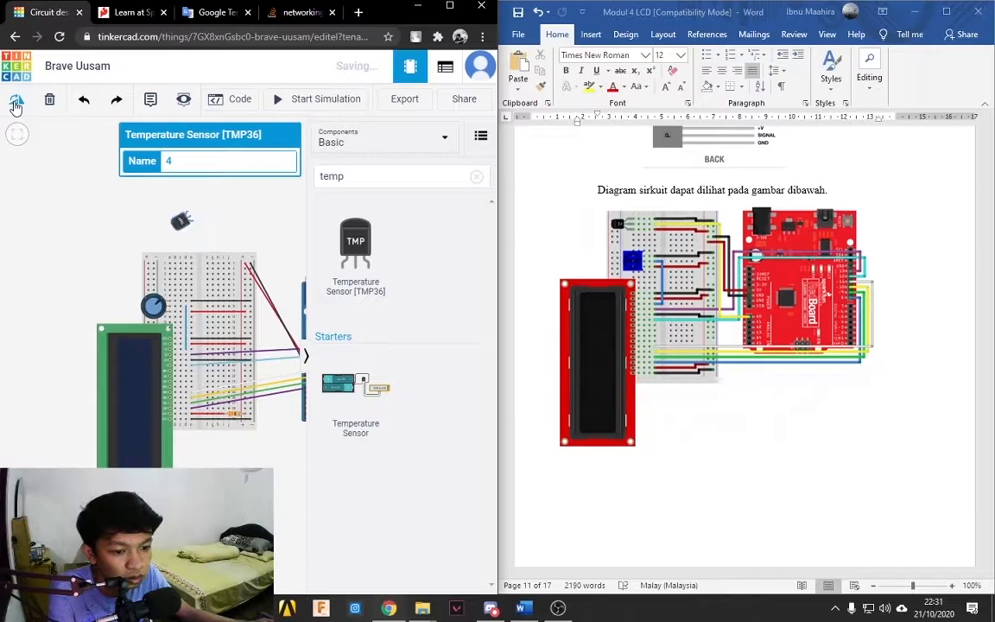
left_click_drag(182, 216, 156, 273)
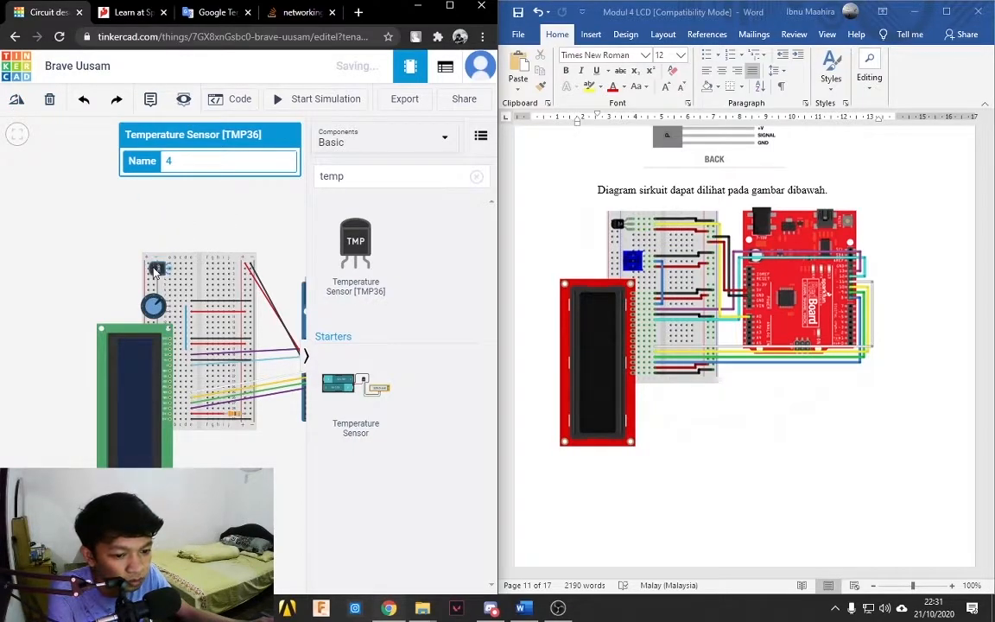
left_click(198, 227)
scroll(205, 206, "up", 5)
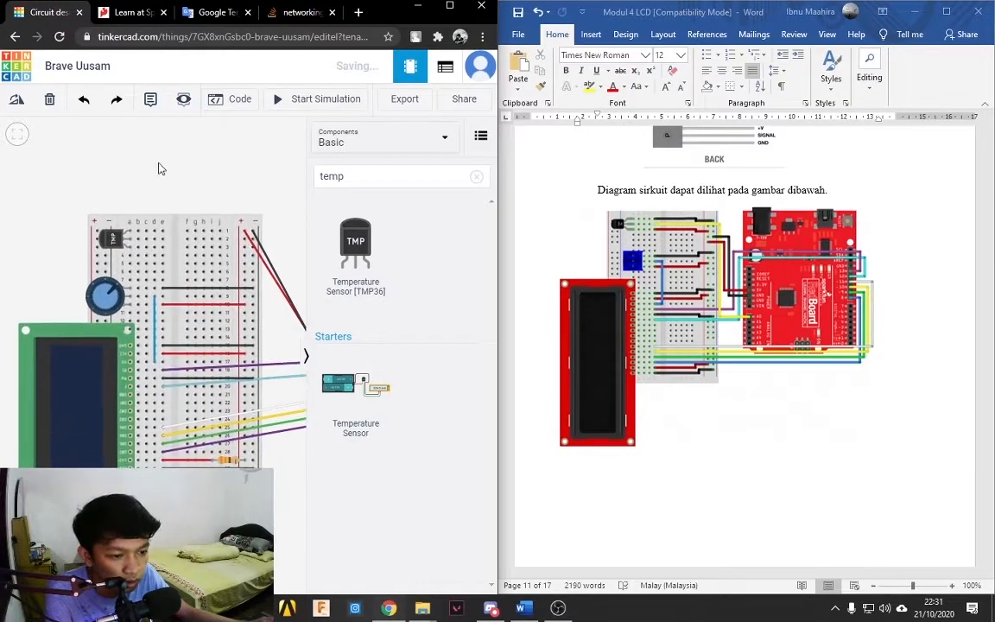
left_click(305, 356)
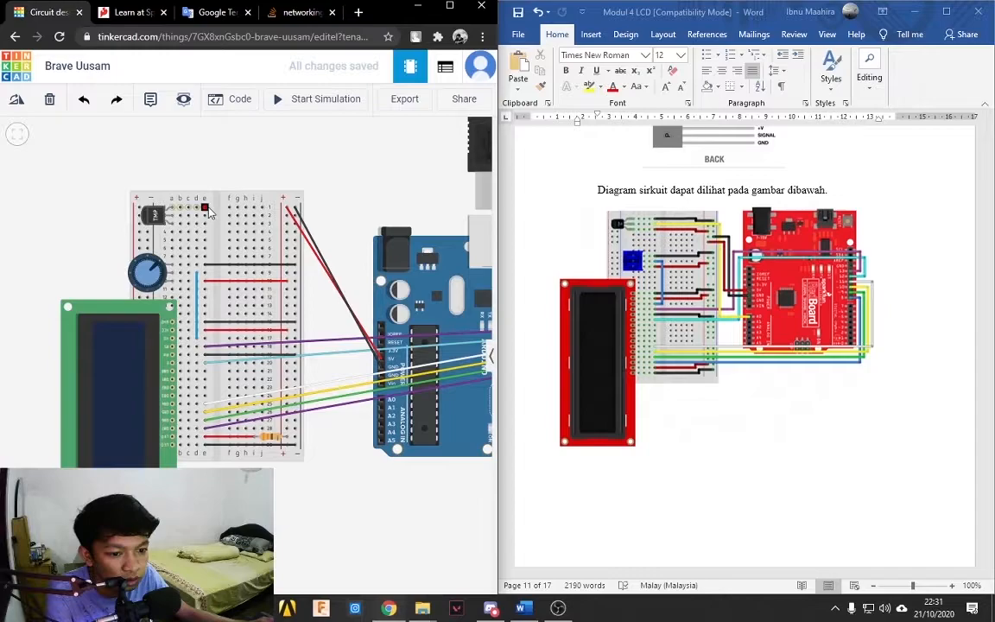
Wire breadboard hole e1 of the temperature sensor's row to the negative rail beside column j and color the wire black.
left_click(205, 209)
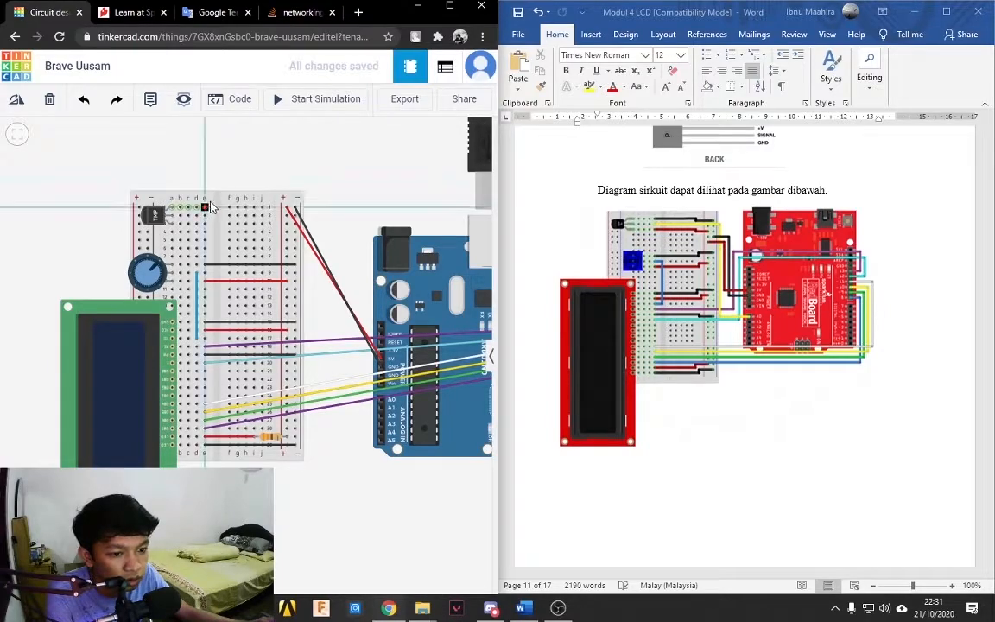
left_click(295, 227)
left_click(402, 163)
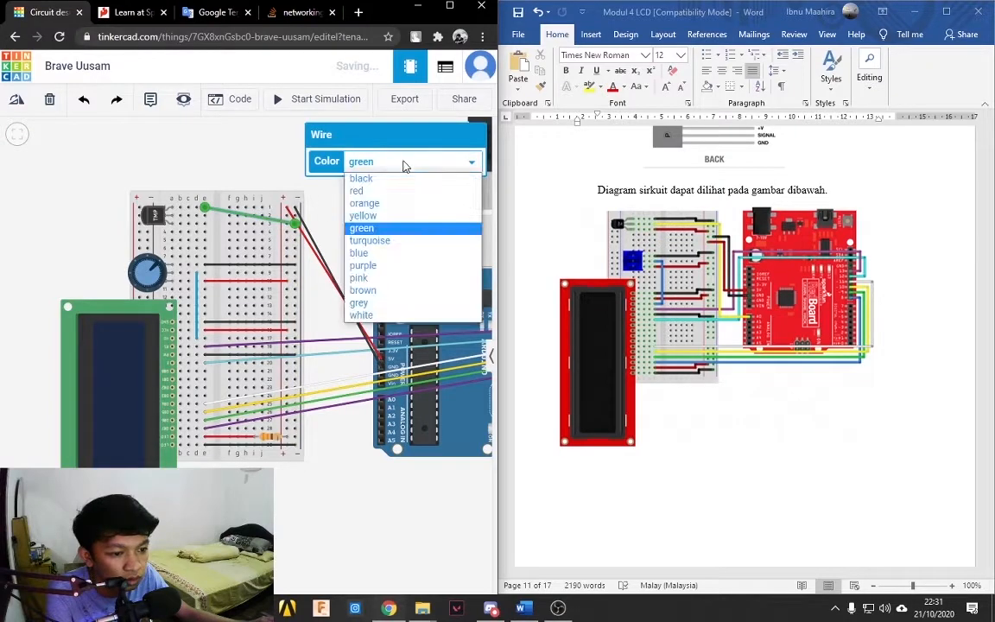
left_click(390, 178)
left_click(213, 141)
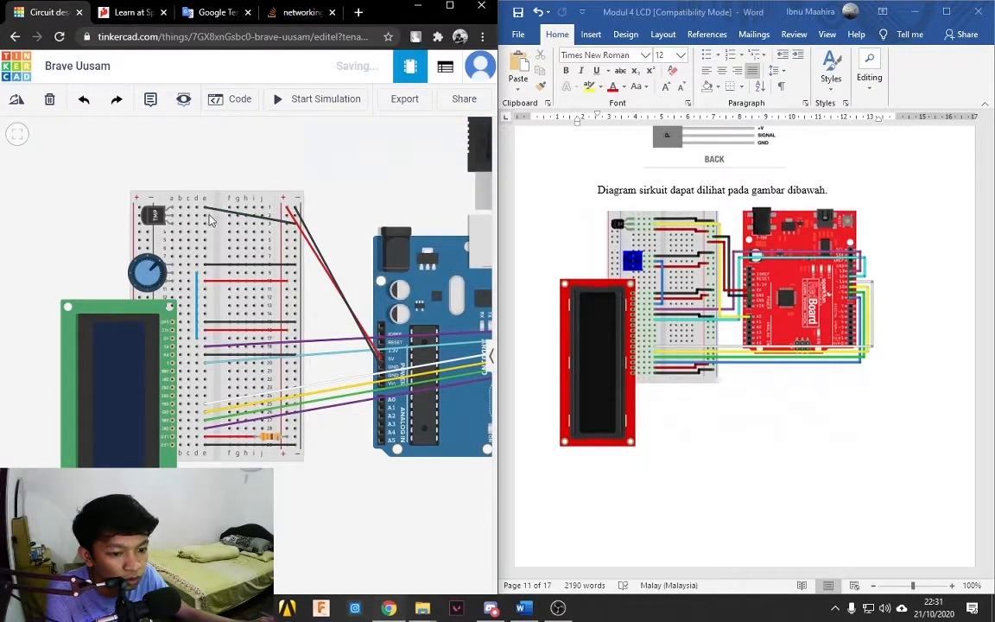
Wire the temperature sensor's signal row from hole e2 to Arduino pin A0 and color the wire yellow.
left_click(204, 217)
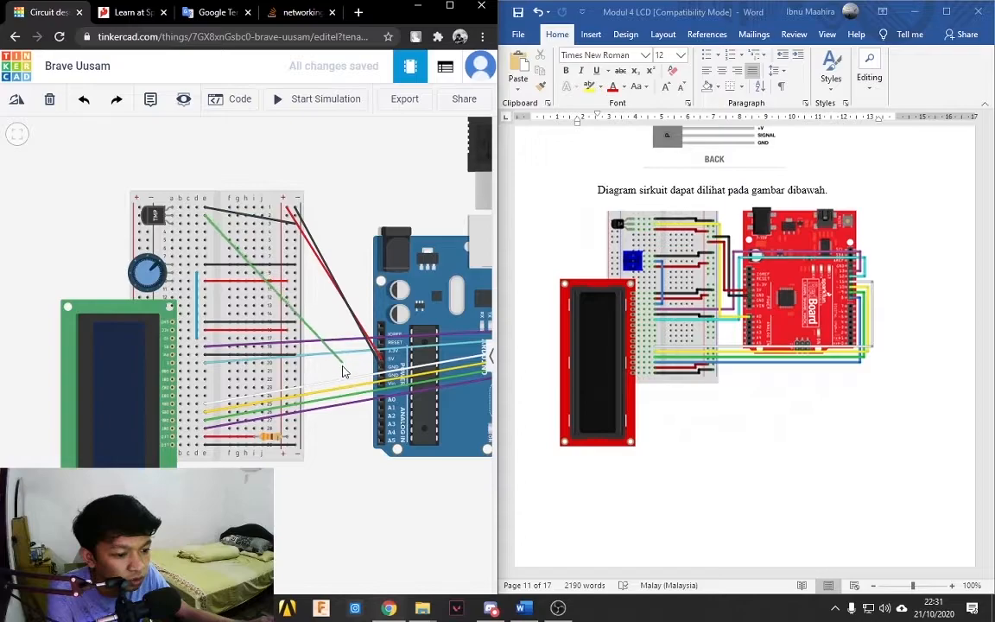
left_click(382, 404)
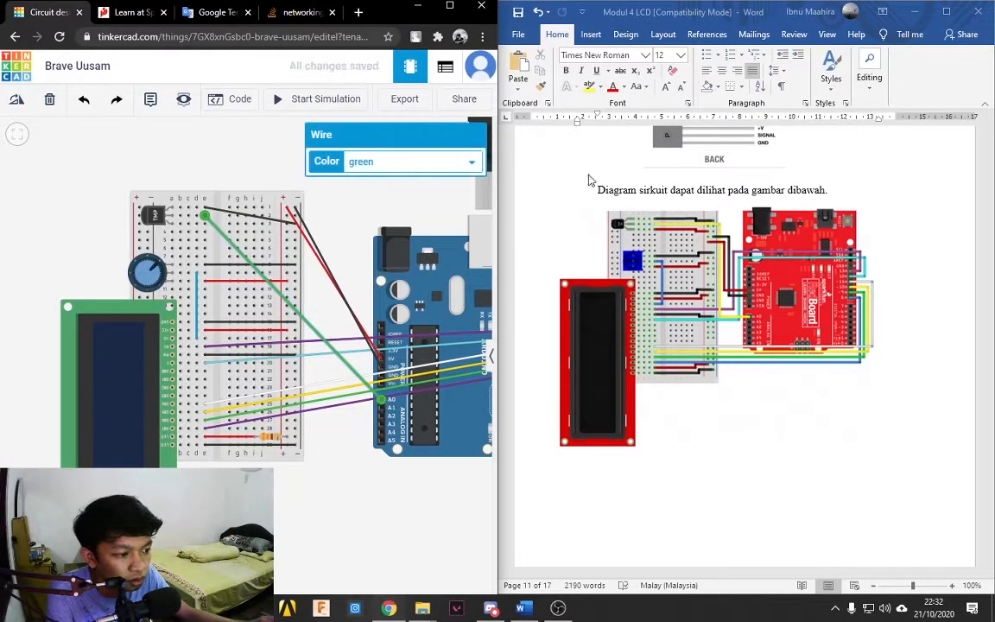
left_click(385, 161)
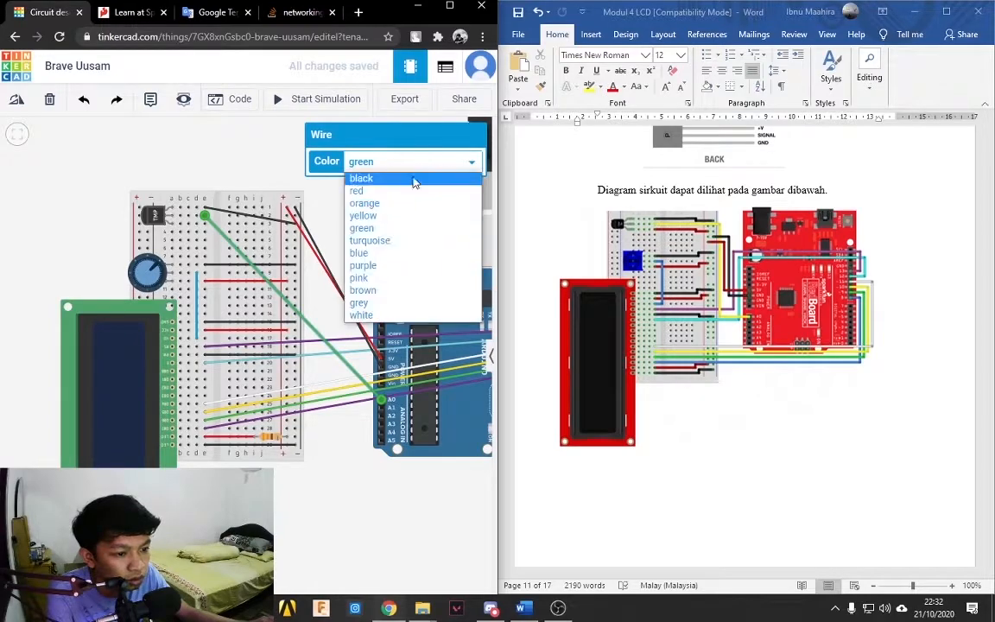
left_click(400, 215)
left_click(207, 142)
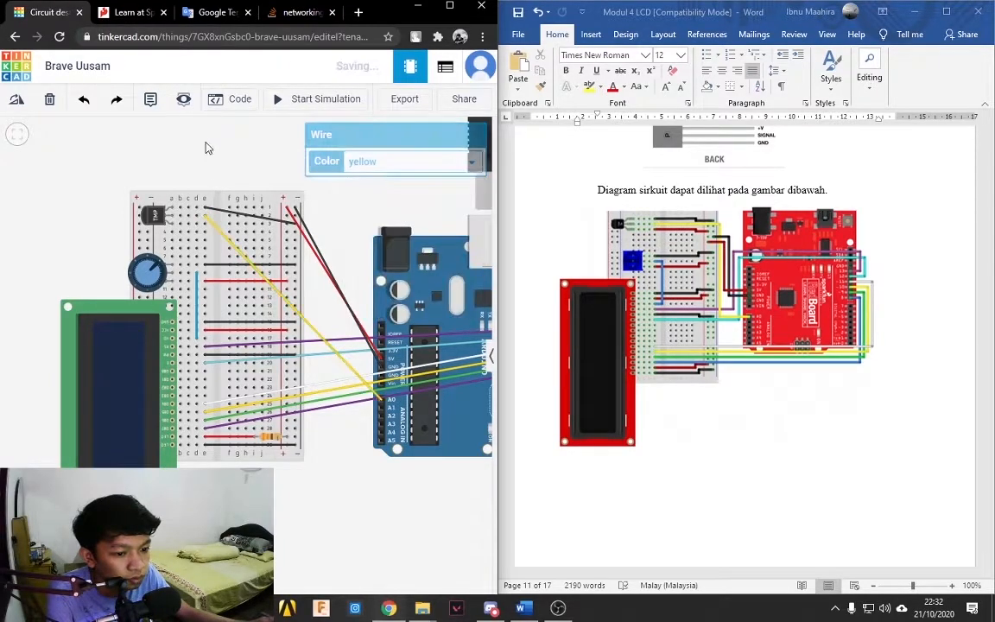
Wire hole e3 of the temperature sensor's row to the positive rail beside column j and color the wire red.
left_click(205, 225)
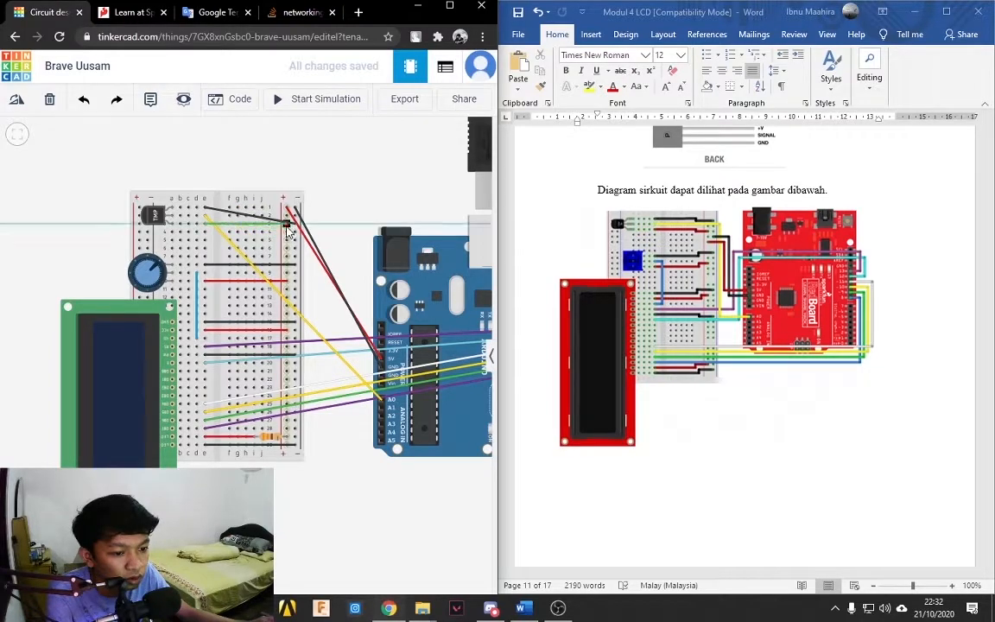
left_click(286, 223)
left_click(411, 161)
left_click(356, 191)
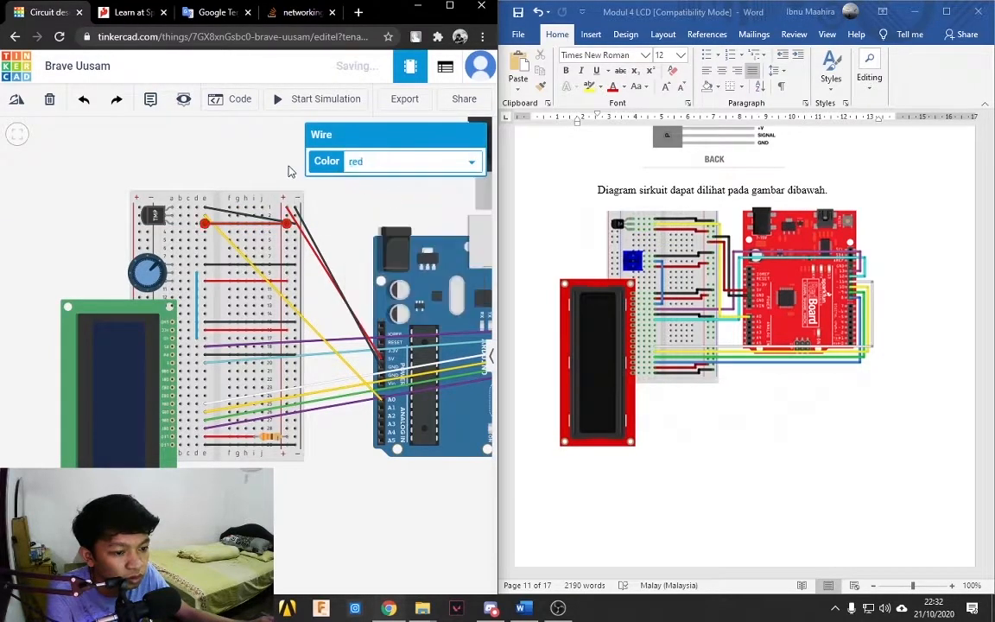
left_click(282, 186)
Open the Arduino's code and delete the entire existing "Hello, KMTM!" sketch.
scroll(406, 415, "down", 4)
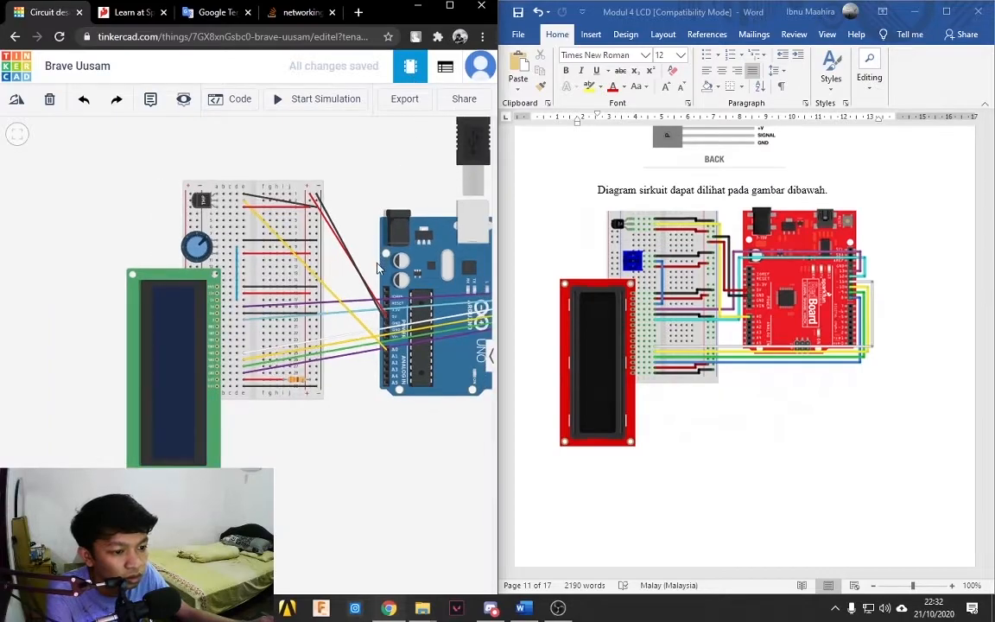
left_click(235, 101)
left_click(335, 314)
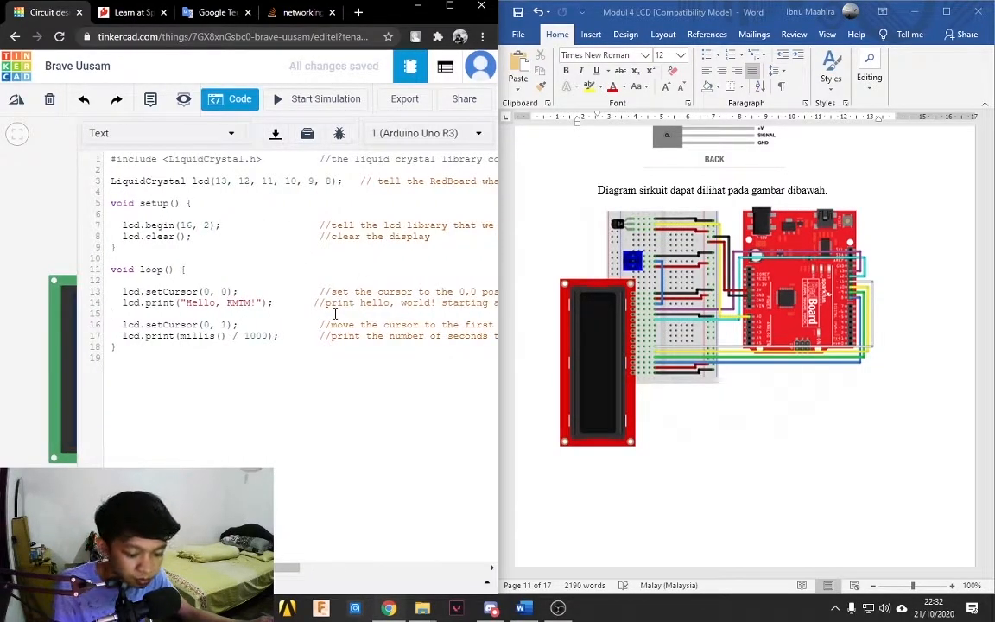
key("ctrl+a")
key("Delete")
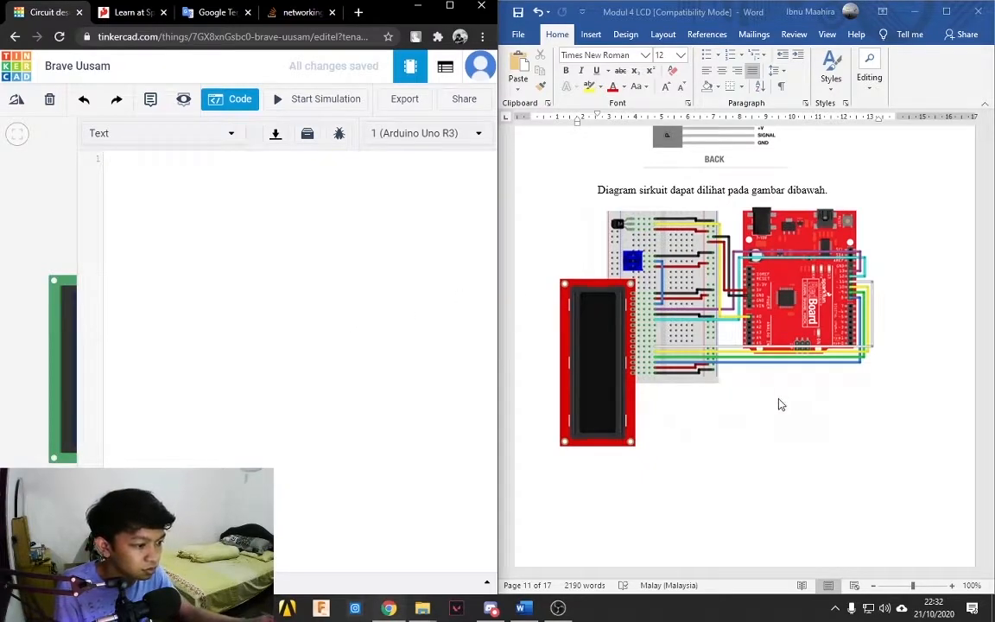
Copy the Circuit 4B sketch from the Word document, from #include <LiquidCrystal.h> to the final brace, and return to the Tinkercad circuit view.
scroll(780, 403, "down", 10)
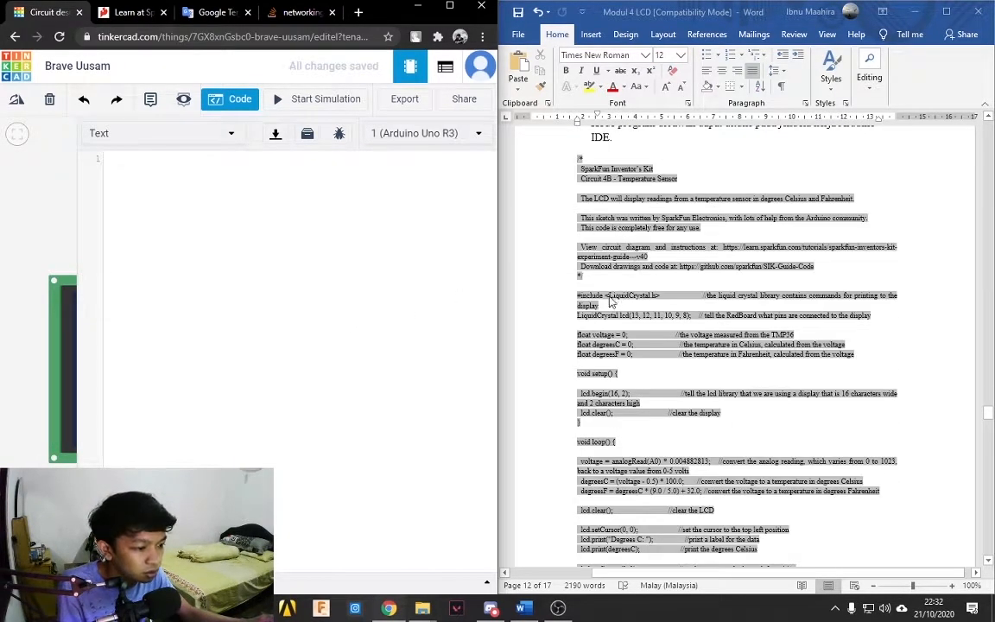
scroll(590, 237, "down", 2)
left_click(574, 233)
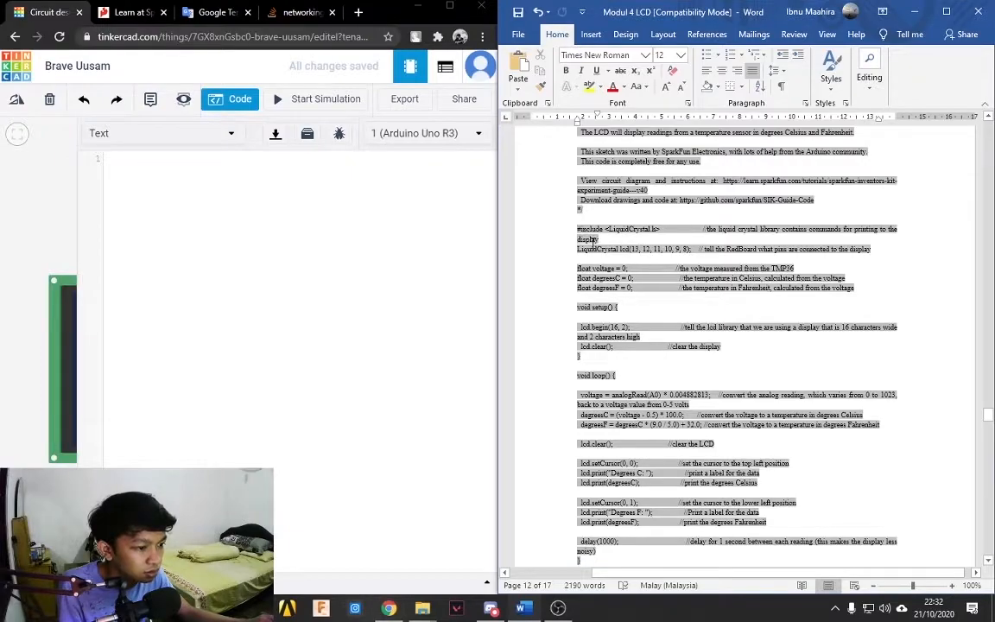
left_click_drag(629, 260, 654, 544)
key("ctrl+c")
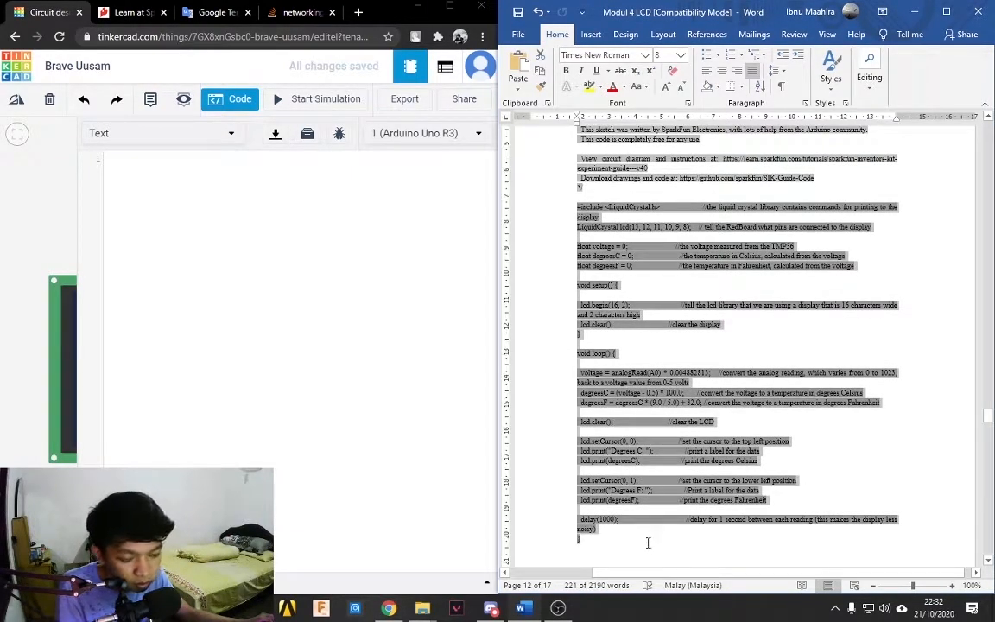
left_click(238, 102)
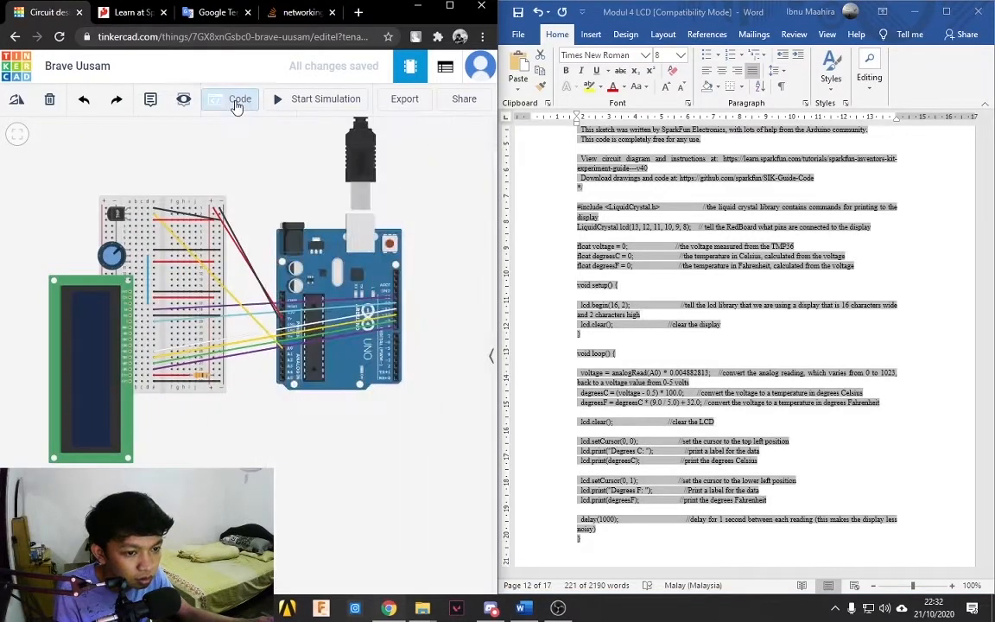
Paste the copied Circuit 4B temperature sketch into the Arduino Uno's empty text code editor.
left_click(238, 101)
key("ctrl+v")
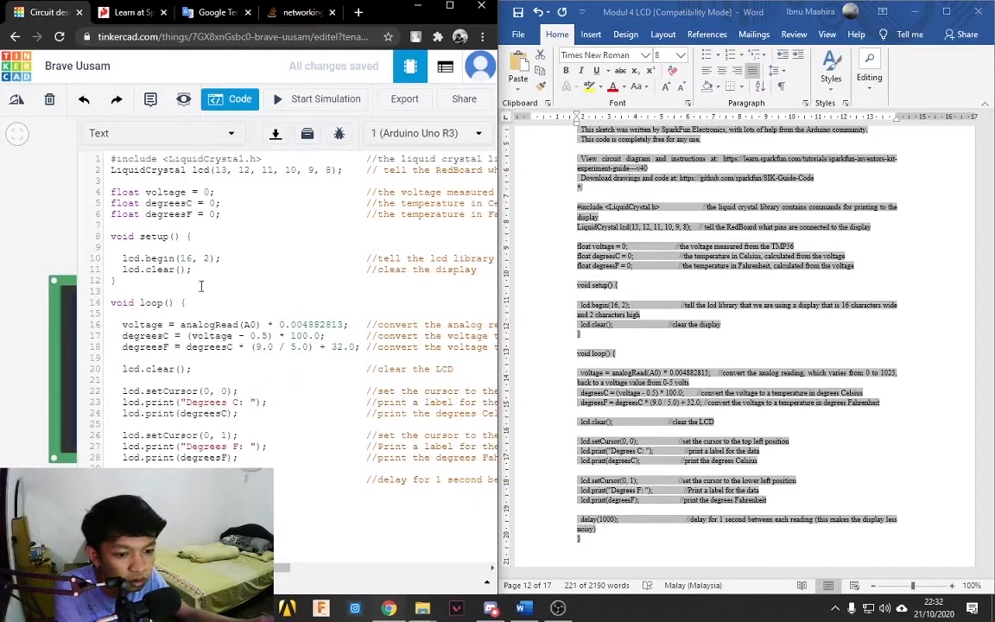
mouse_move(212, 568)
left_mouse_down()
mouse_move(409, 576)
mouse_move(208, 575)
left_mouse_up()
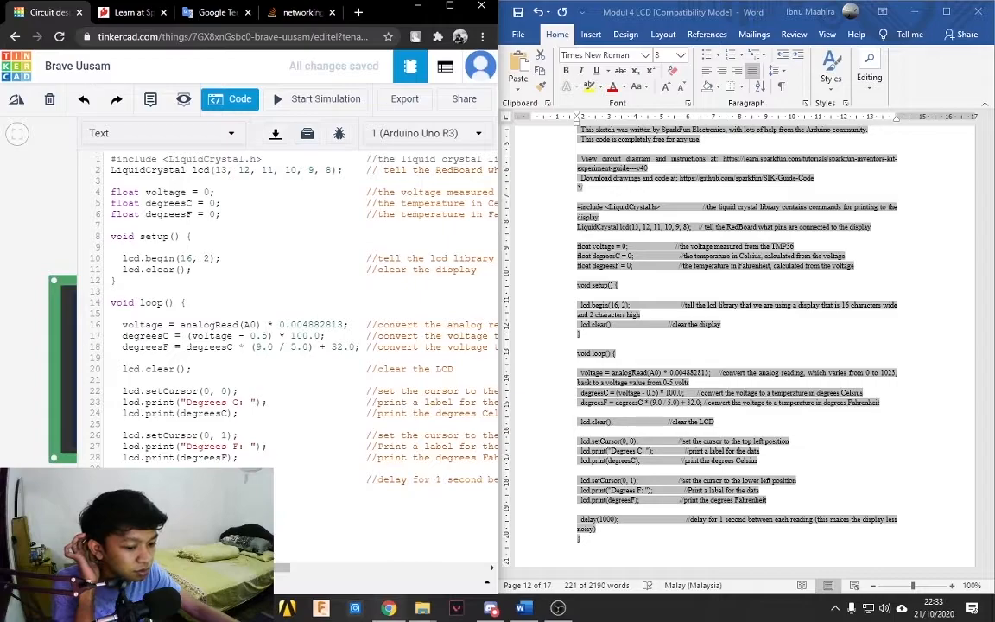
mouse_move(273, 568)
left_mouse_down()
mouse_move(363, 577)
mouse_move(259, 570)
left_mouse_up()
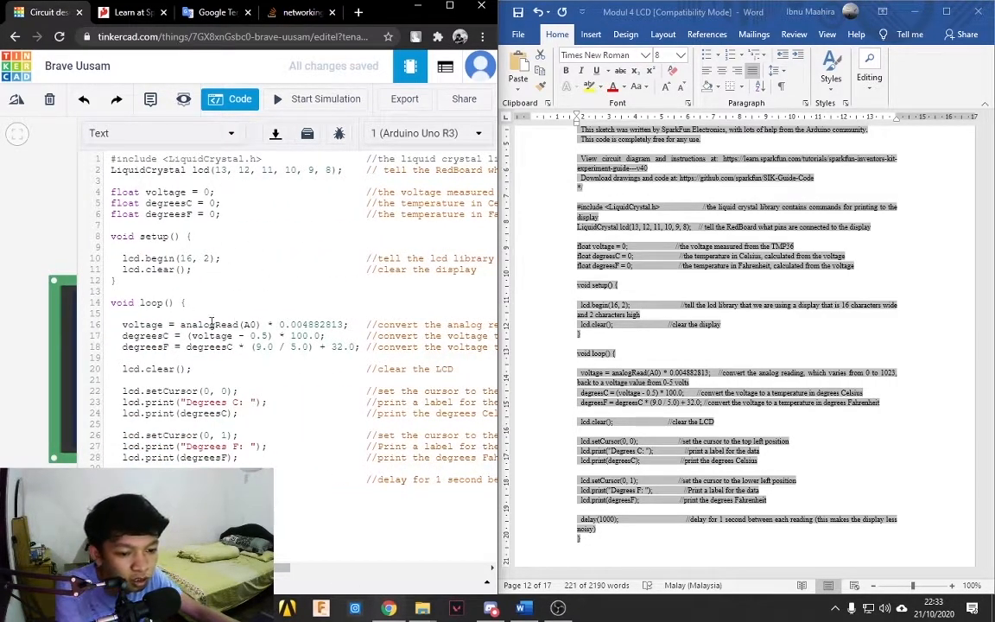
mouse_move(240, 570)
left_mouse_down()
mouse_move(383, 576)
mouse_move(229, 566)
left_mouse_up()
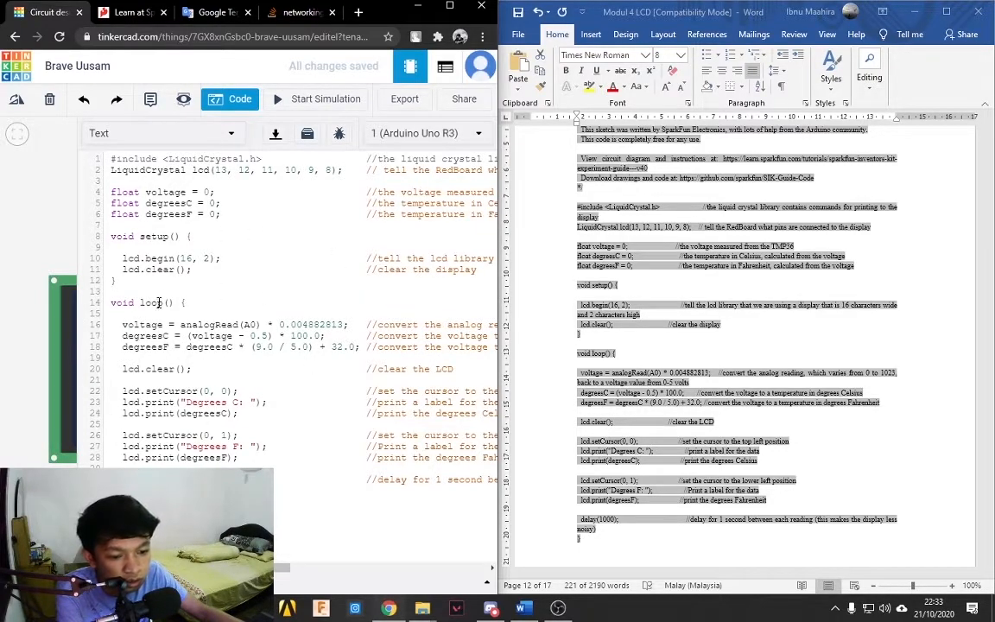
Review the loop() lines that compute voltage from A0, degreesC and degreesF, highlighting each formula in turn.
left_click_drag(122, 325, 354, 324)
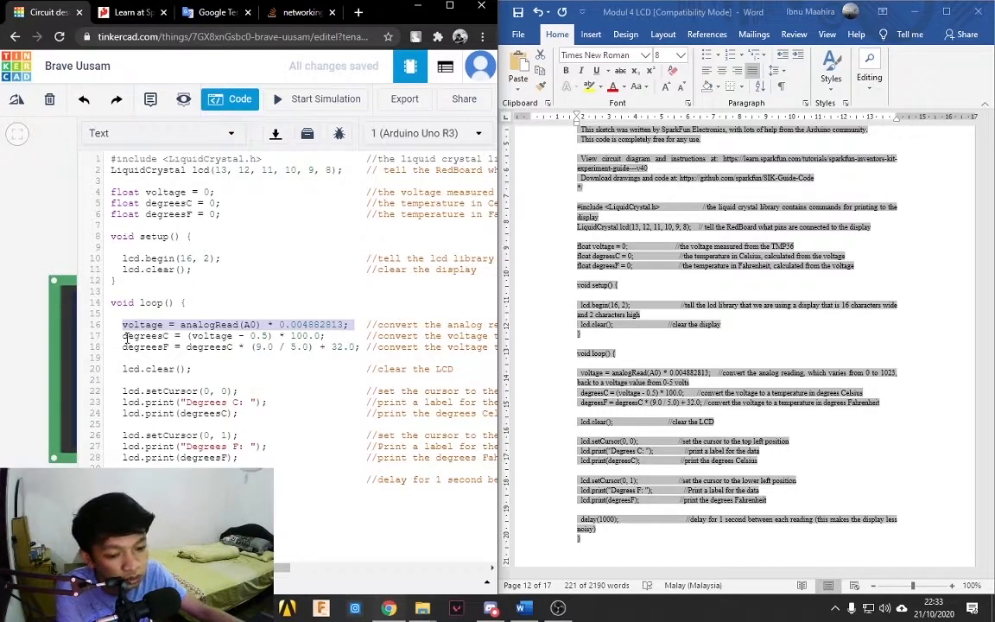
left_click(175, 336)
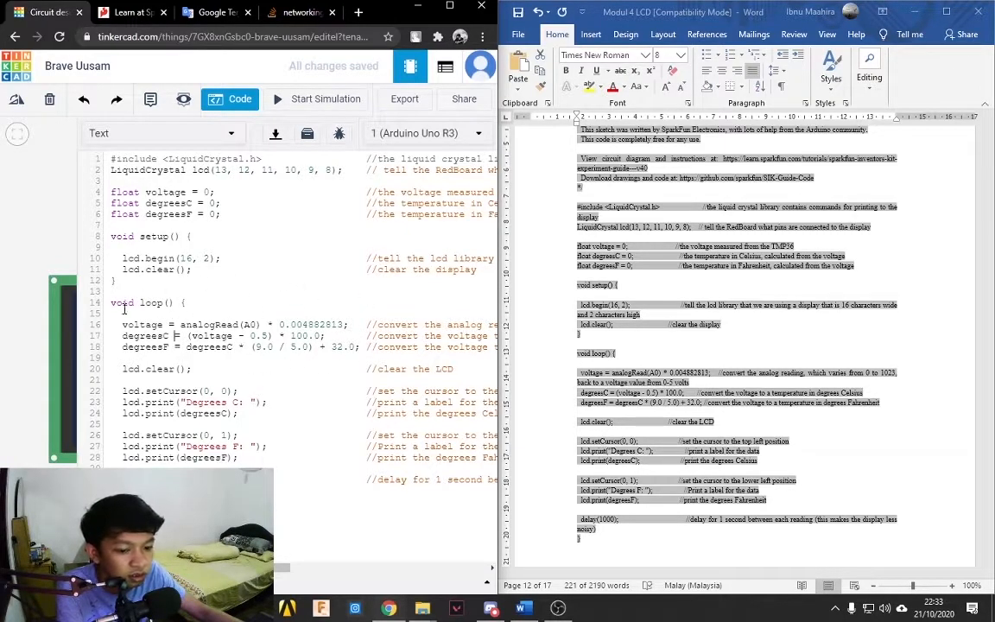
left_click_drag(117, 336, 340, 338)
left_click(326, 367)
left_click_drag(122, 348, 360, 349)
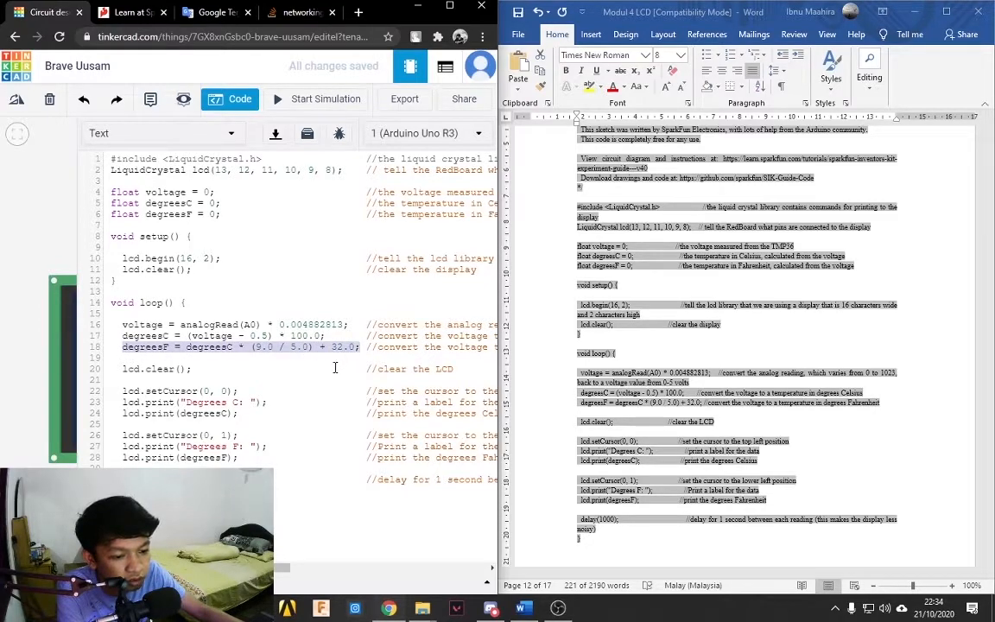
left_click(339, 364)
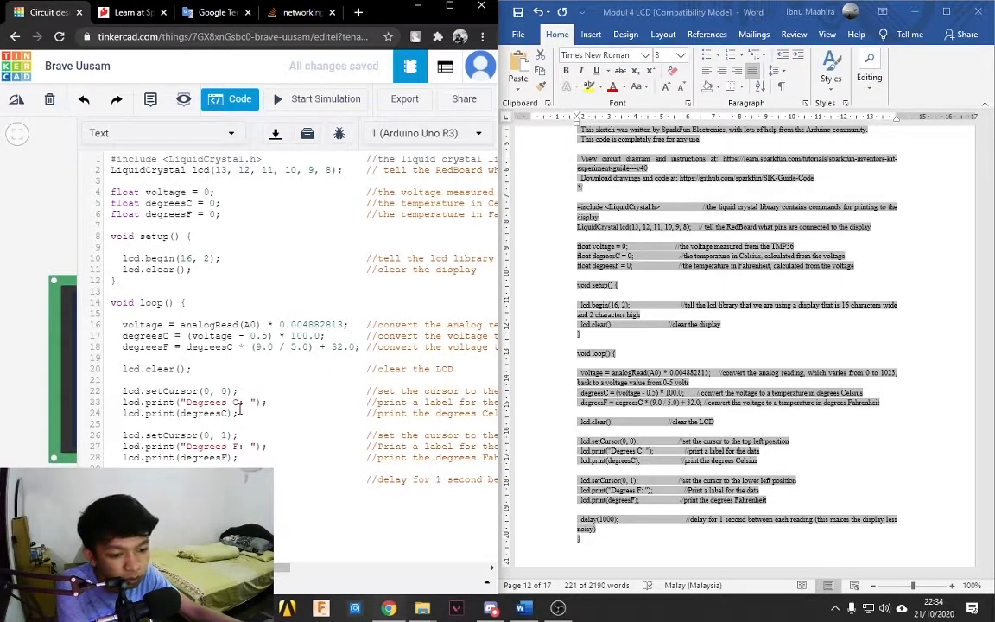
Review the Celsius output lines, from lcd.setCursor(0, 0) to lcd.print(degreesC), and trace degreesC back to its formula.
double_click(224, 390)
left_click(311, 413)
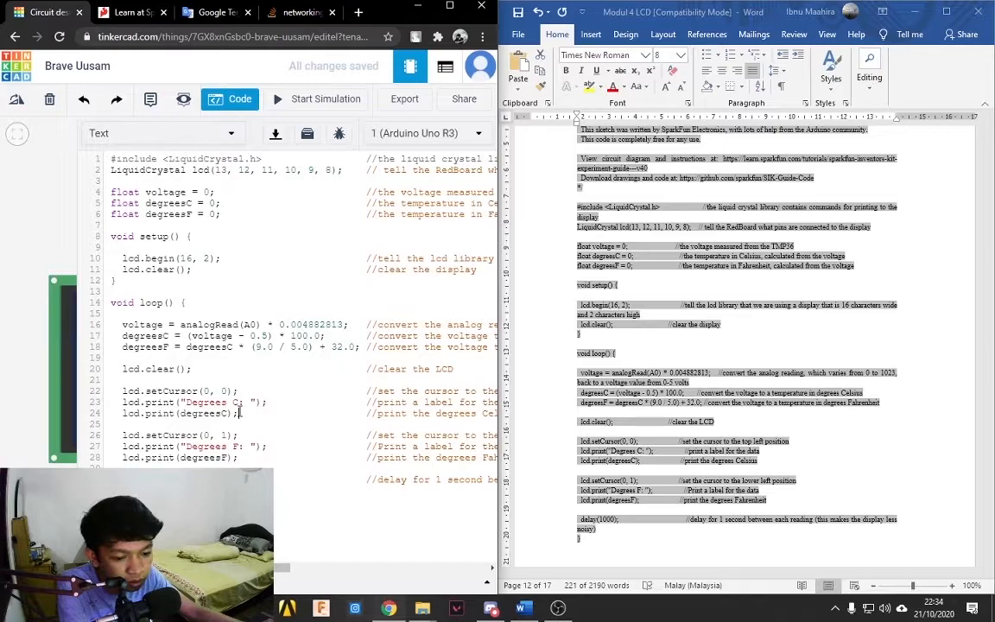
left_click(184, 401)
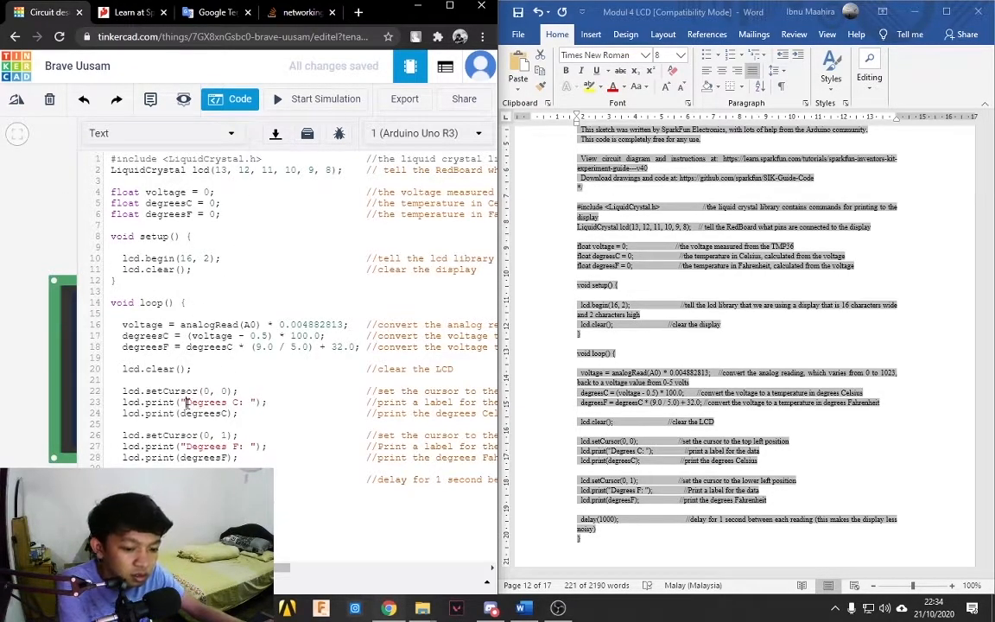
left_click(244, 403)
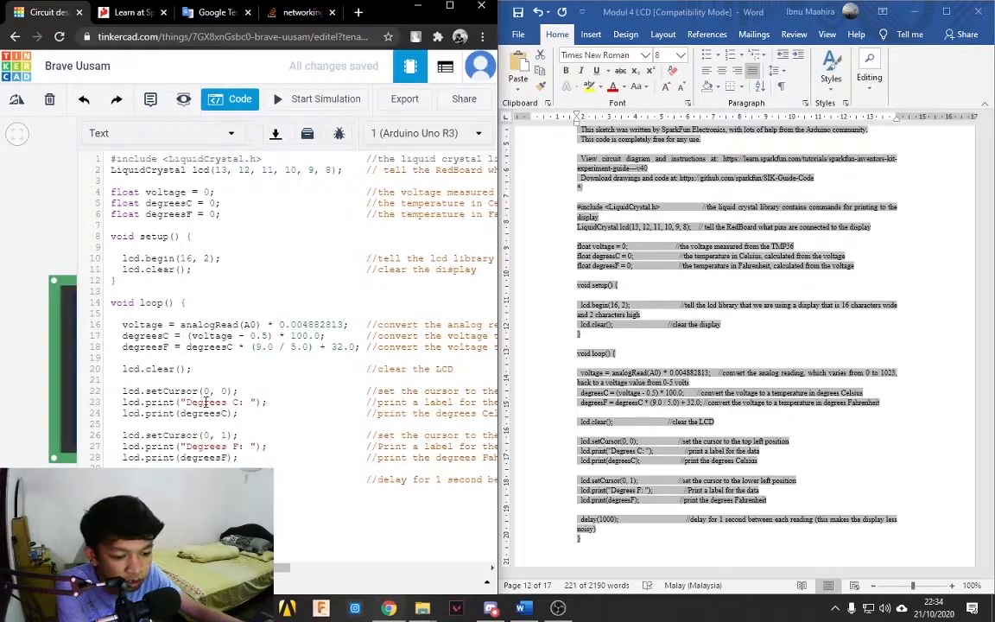
left_click_drag(240, 413, 176, 413)
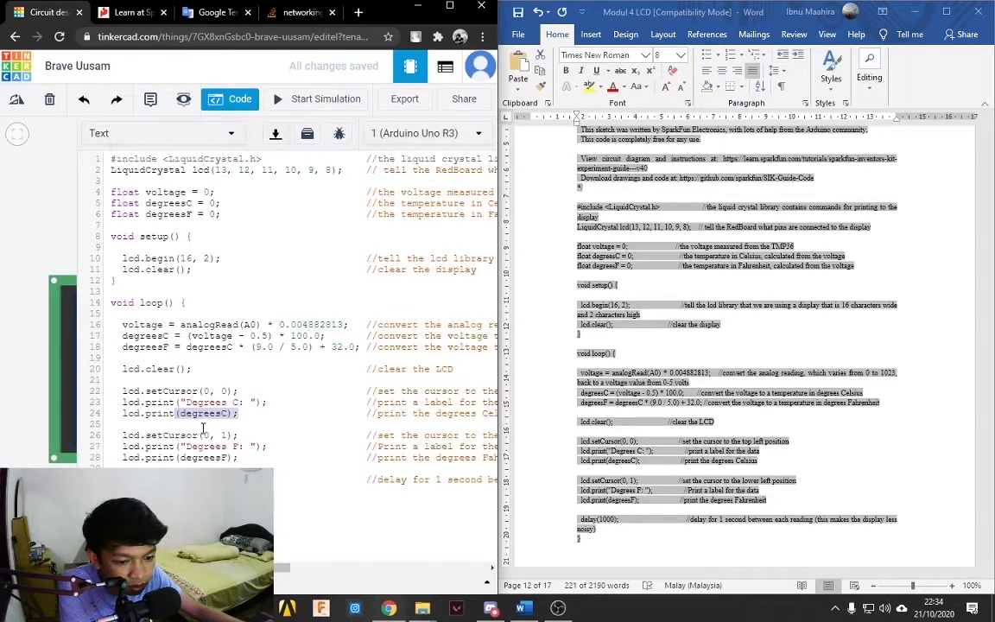
left_click_drag(116, 336, 166, 337)
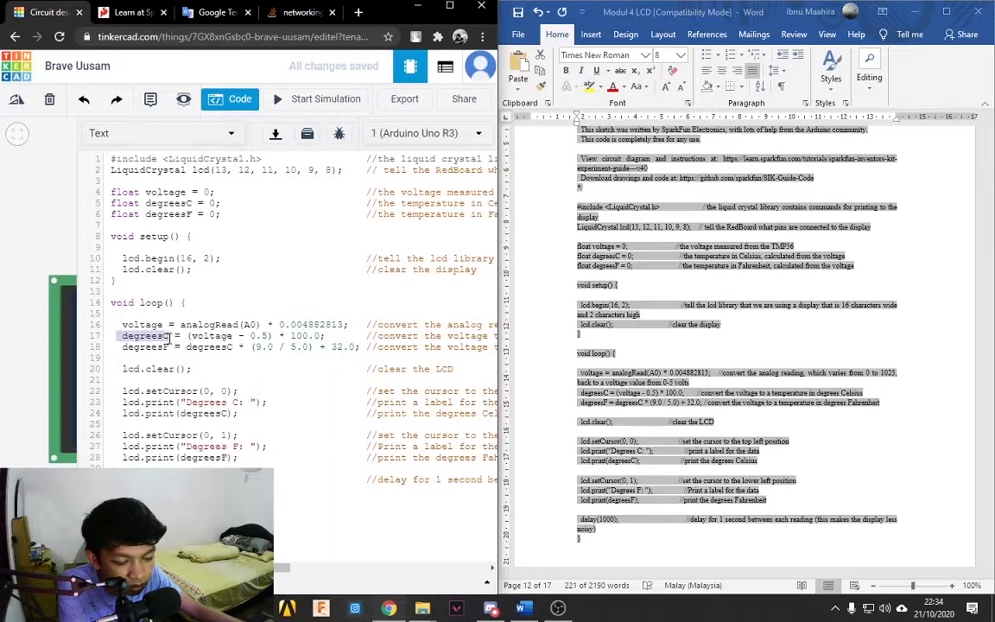
left_click_drag(122, 414, 226, 414)
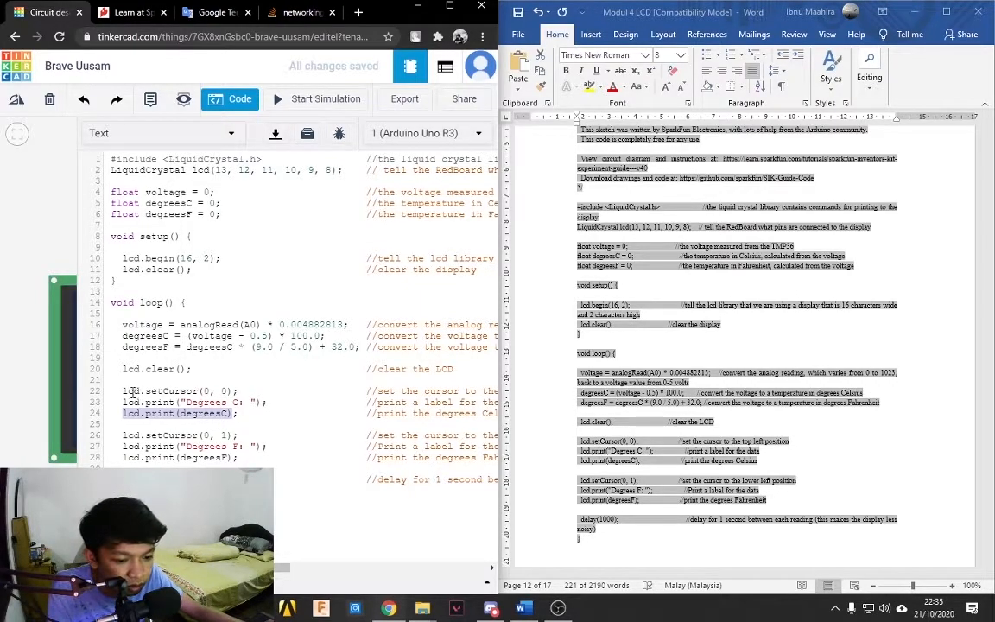
double_click(224, 391)
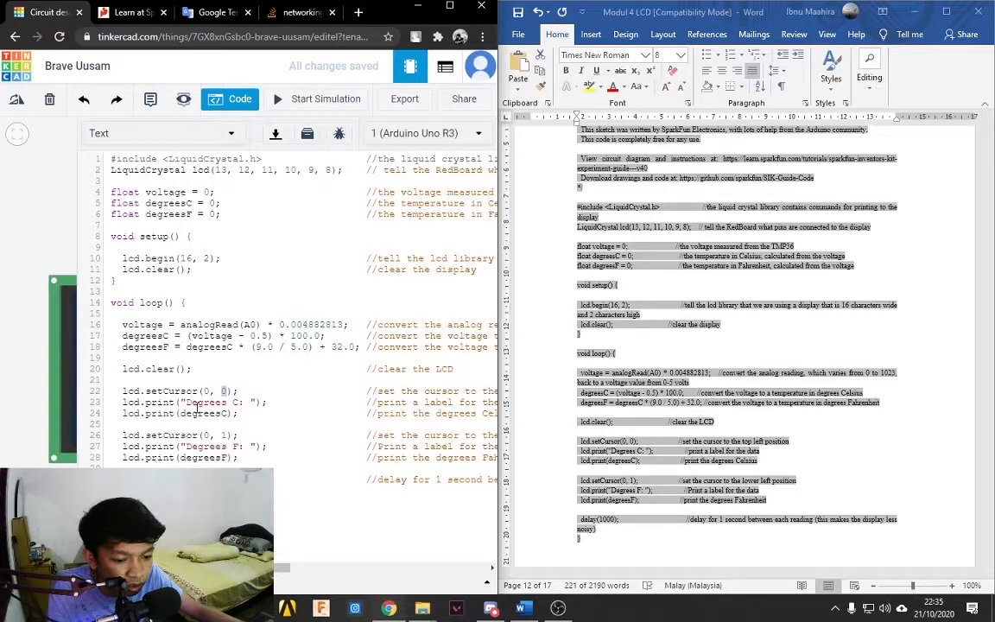
left_click(124, 393)
left_click_drag(124, 394, 241, 391)
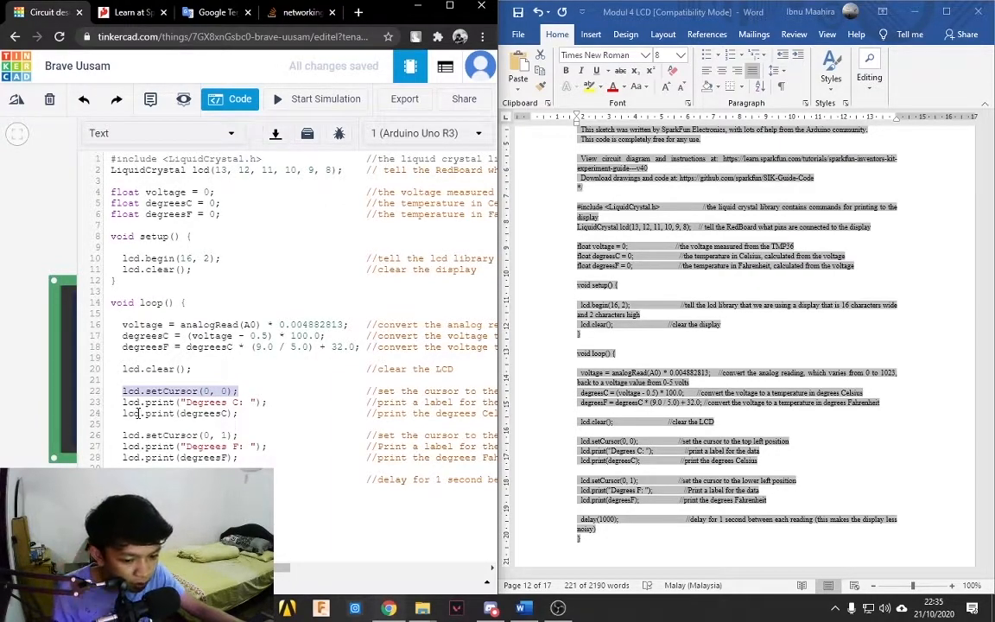
left_click_drag(122, 414, 257, 416)
left_click(270, 425)
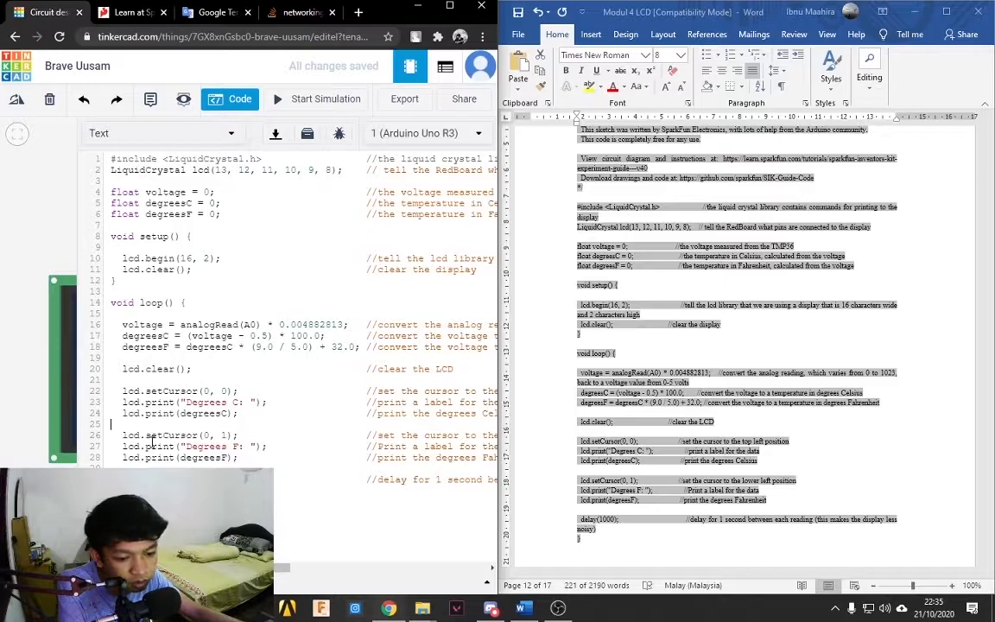
Review the Fahrenheit output lines, from lcd.setCursor(0, 1) to lcd.print(degreesF), and trace degreesF back to its formula.
left_click_drag(217, 437, 230, 434)
left_click(236, 457)
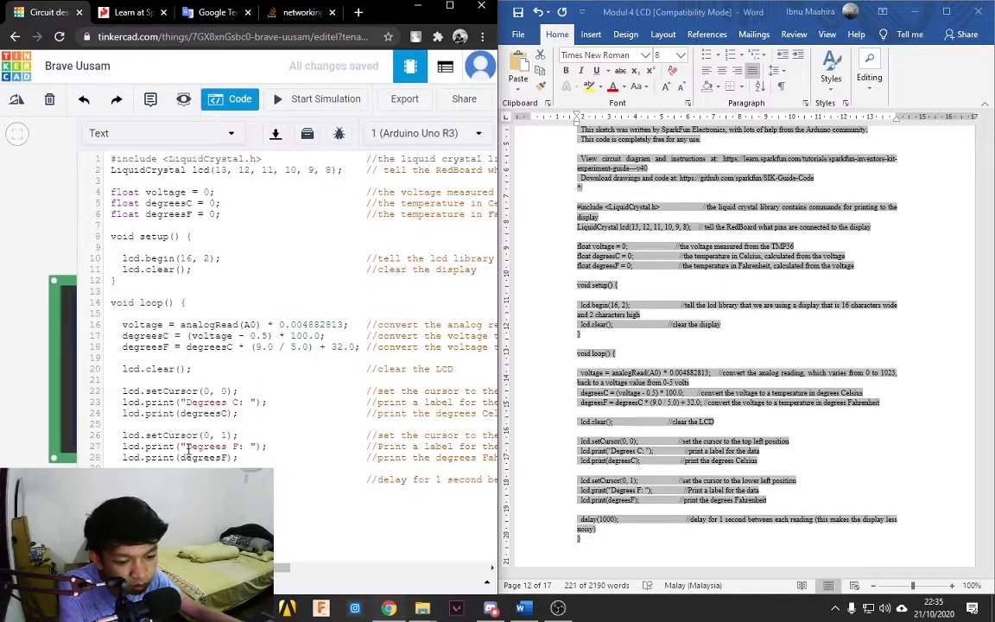
left_click_drag(257, 448, 250, 446)
left_click_drag(186, 448, 240, 448)
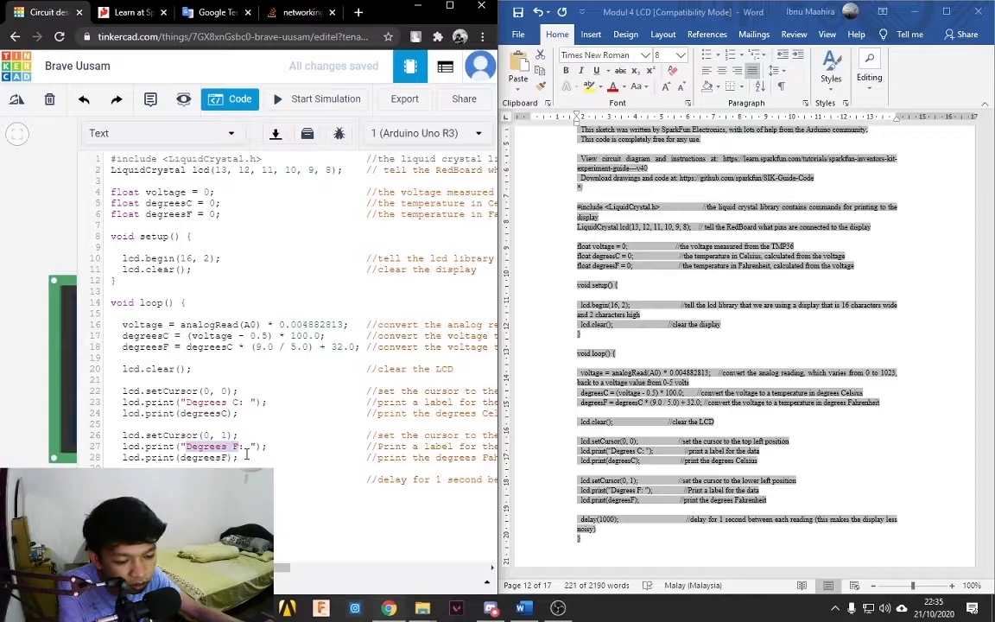
left_click(245, 447)
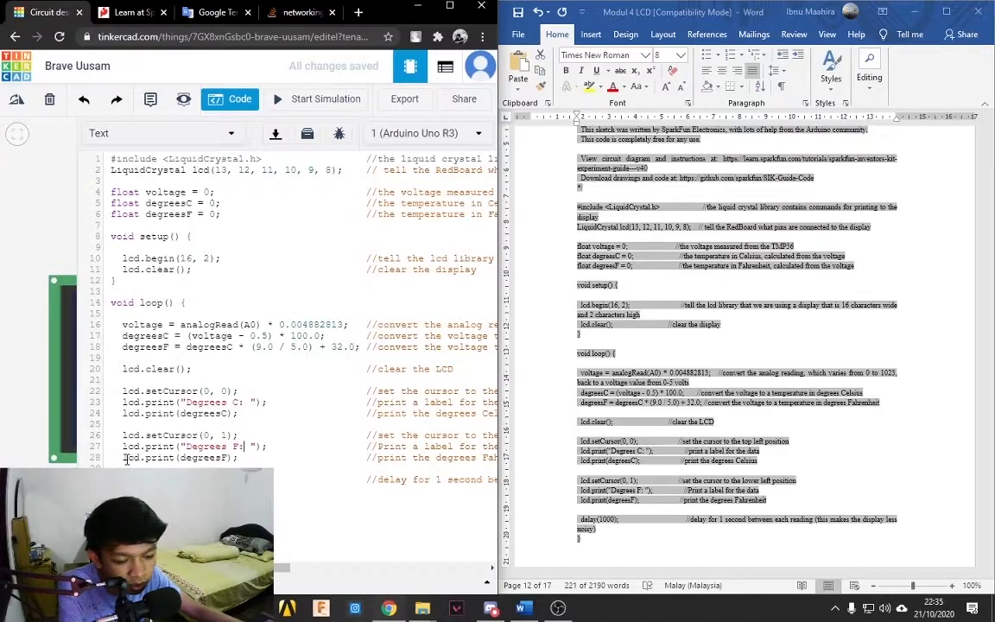
double_click(200, 457)
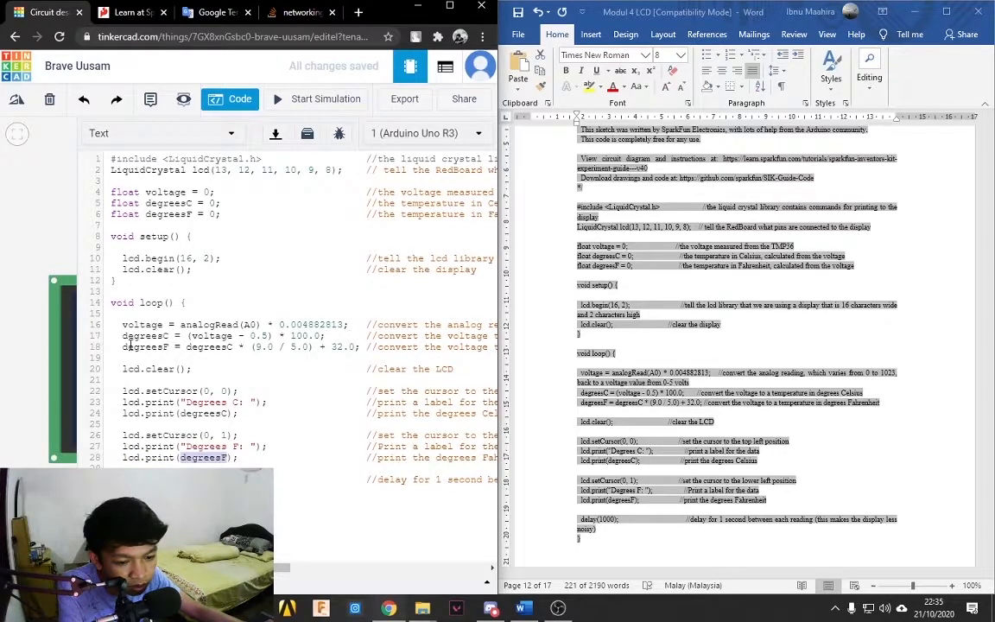
left_click_drag(123, 347, 162, 350)
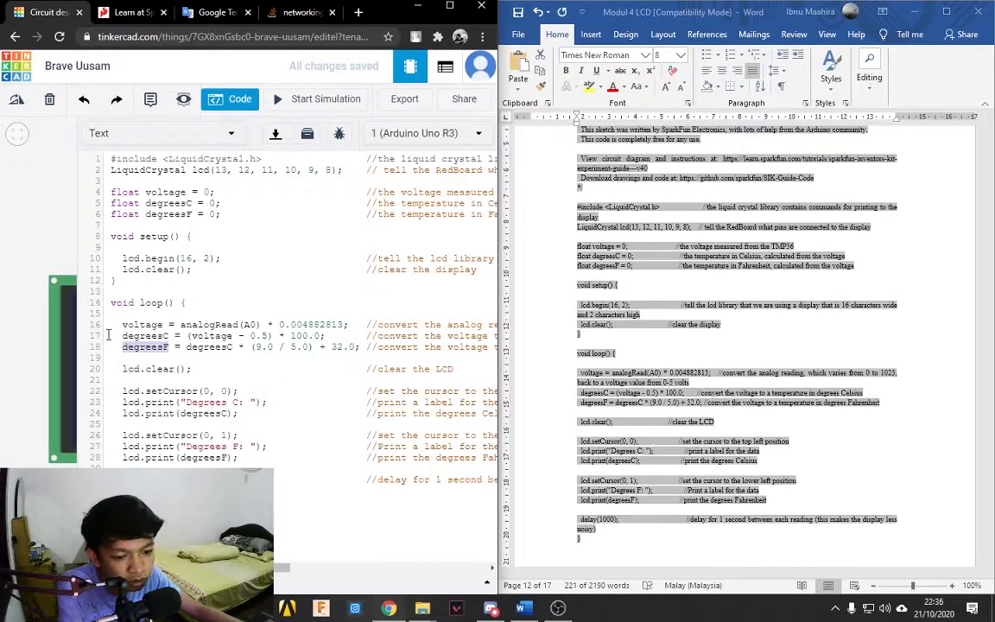
left_click(204, 424)
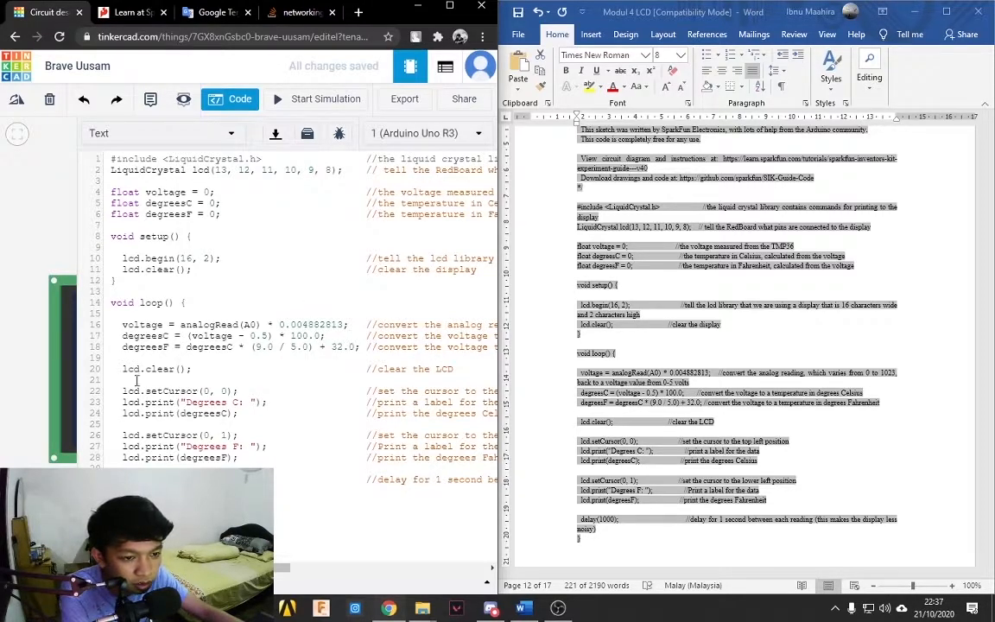
Close the code editor to run the circuit simulation, and maximize the browser window with the whole circuit in view.
left_click(233, 99)
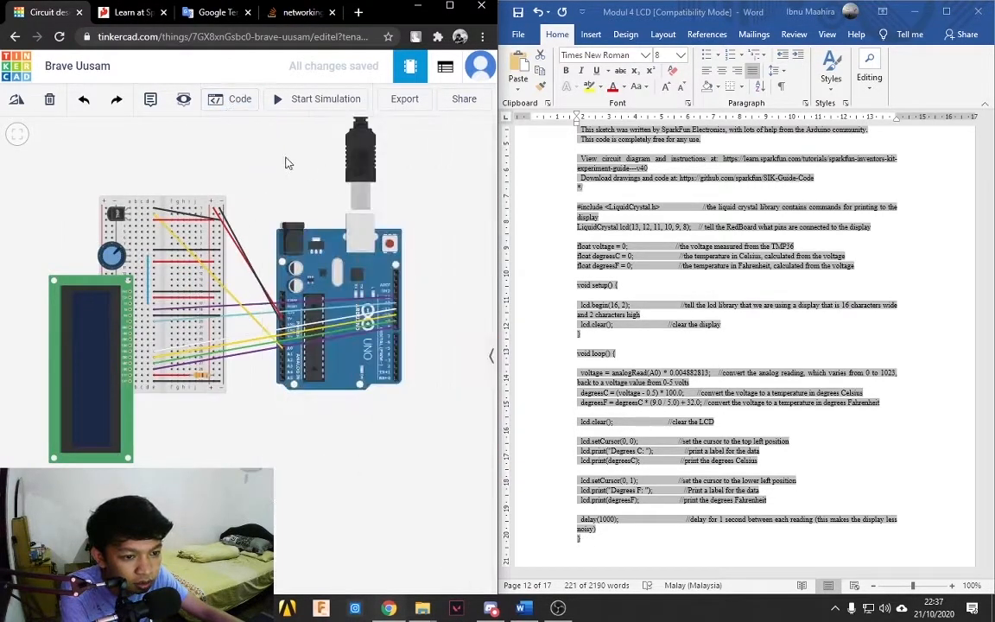
left_click(315, 100)
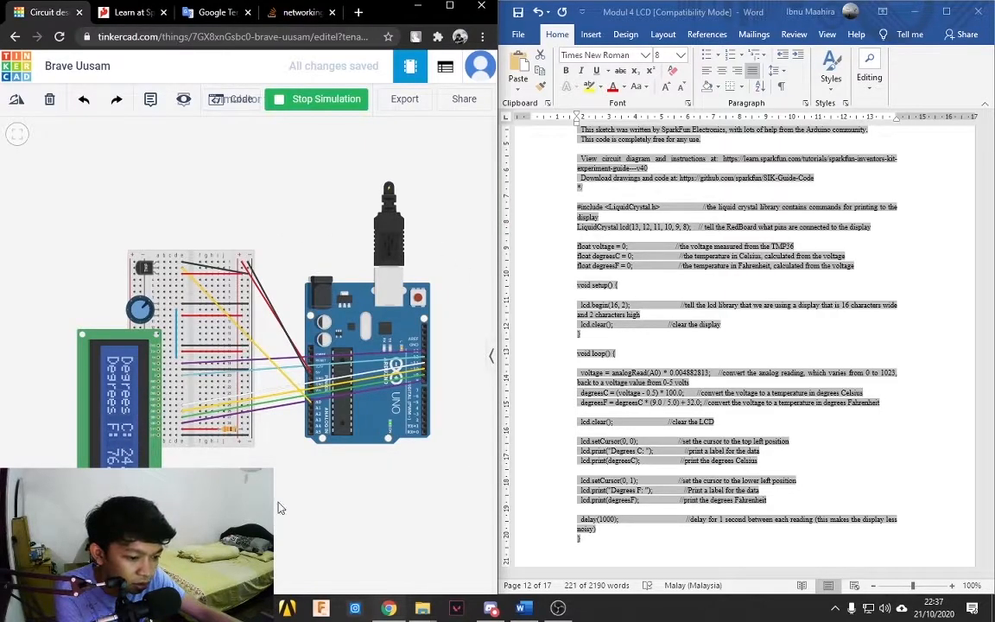
left_click_drag(335, 486, 350, 440)
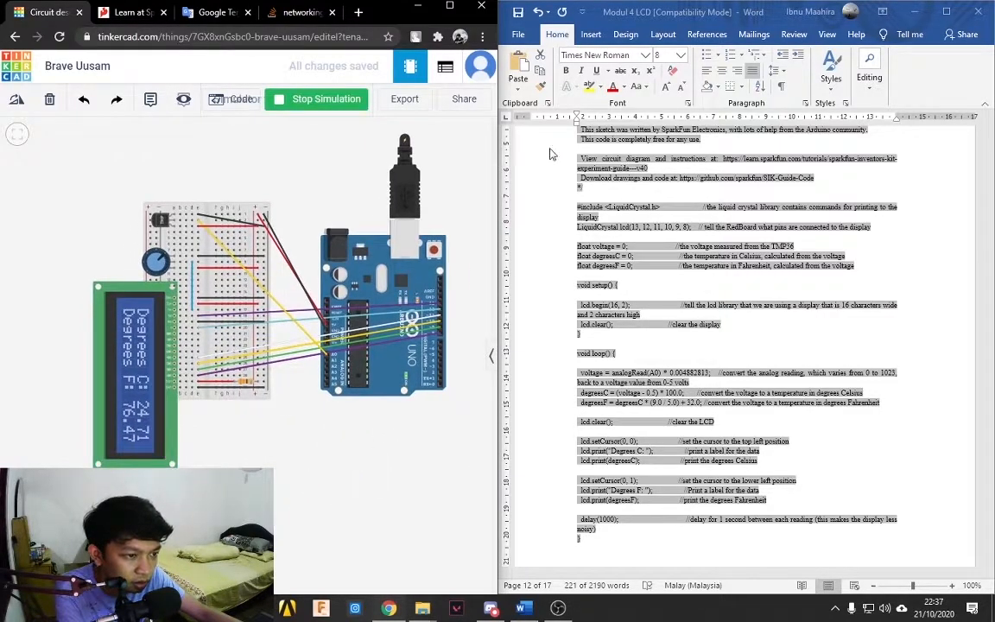
left_click(917, 12)
left_click(449, 7)
left_click_drag(449, 380, 653, 464)
scroll(564, 416, "up", 2)
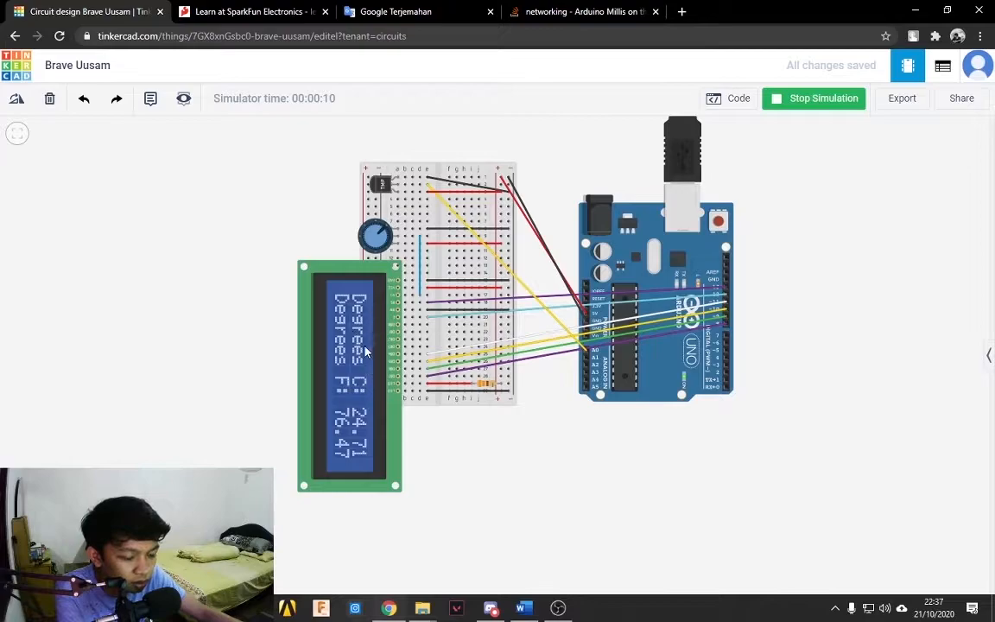
Select the TMP36 temperature sensor in the running simulation and raise its temperature to about 57 °C.
left_click(382, 185)
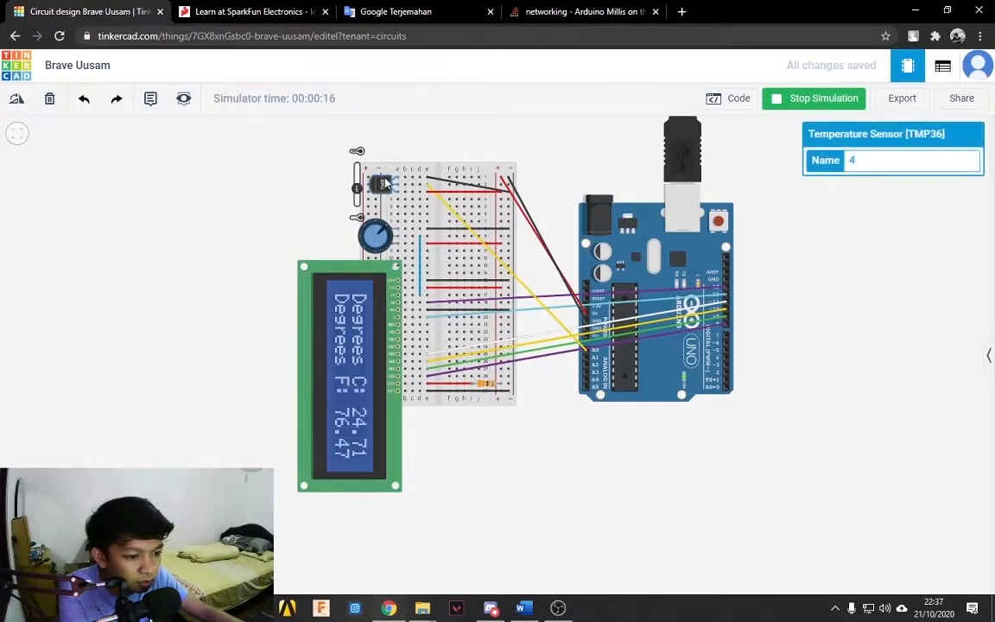
mouse_move(351, 190)
left_mouse_down()
mouse_move(363, 159)
mouse_move(363, 200)
left_mouse_up()
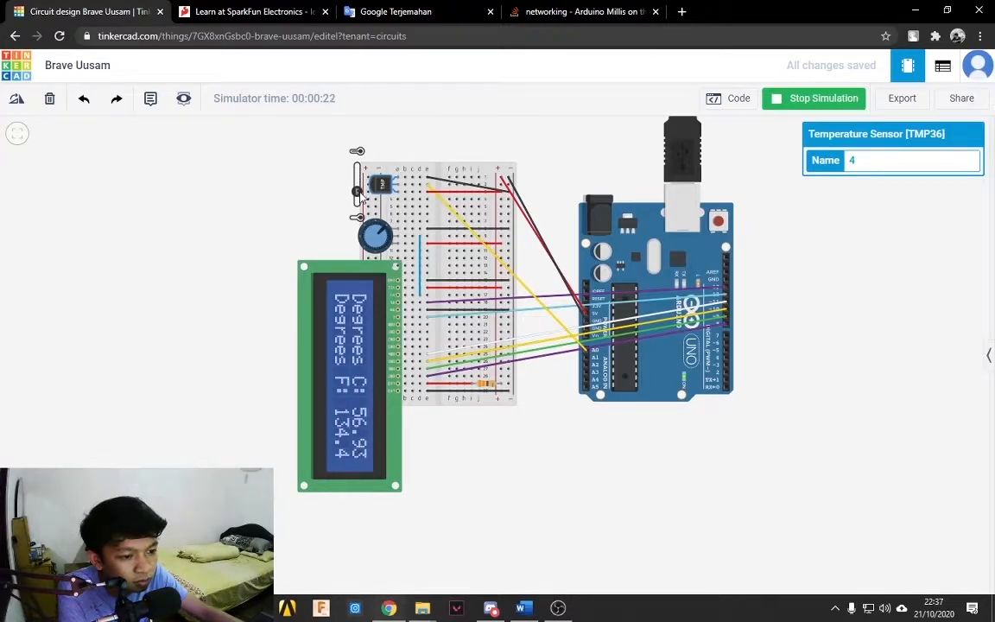
mouse_move(359, 199)
left_mouse_down()
mouse_move(369, 170)
mouse_move(377, 190)
mouse_move(375, 180)
mouse_move(361, 193)
mouse_move(360, 170)
mouse_move(363, 199)
mouse_move(357, 160)
mouse_move(363, 200)
mouse_move(360, 181)
left_mouse_up()
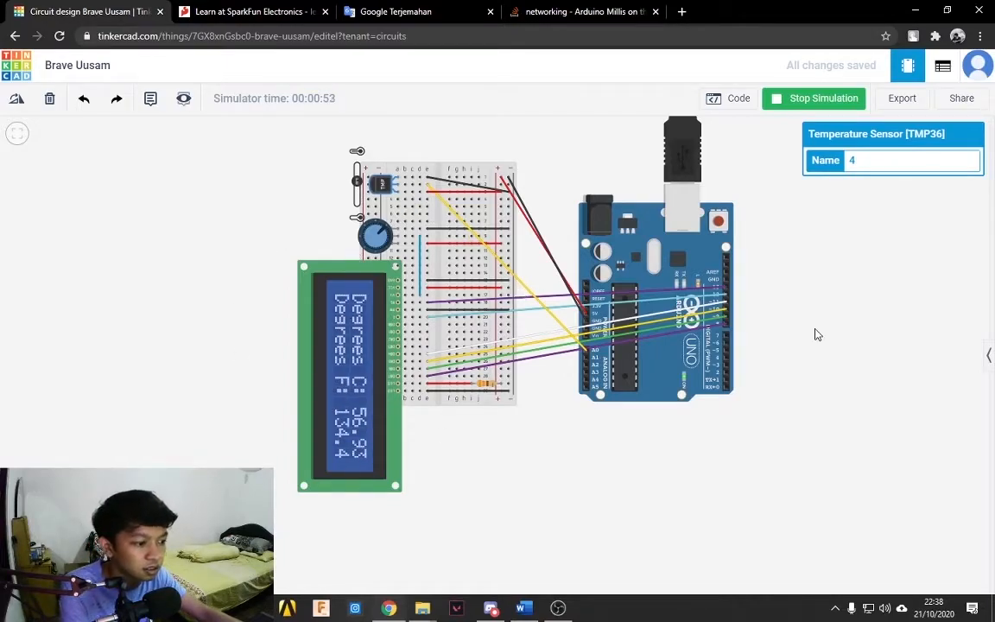
scroll(788, 335, "down", 1)
scroll(809, 382, "up", 1)
scroll(586, 339, "up", 1)
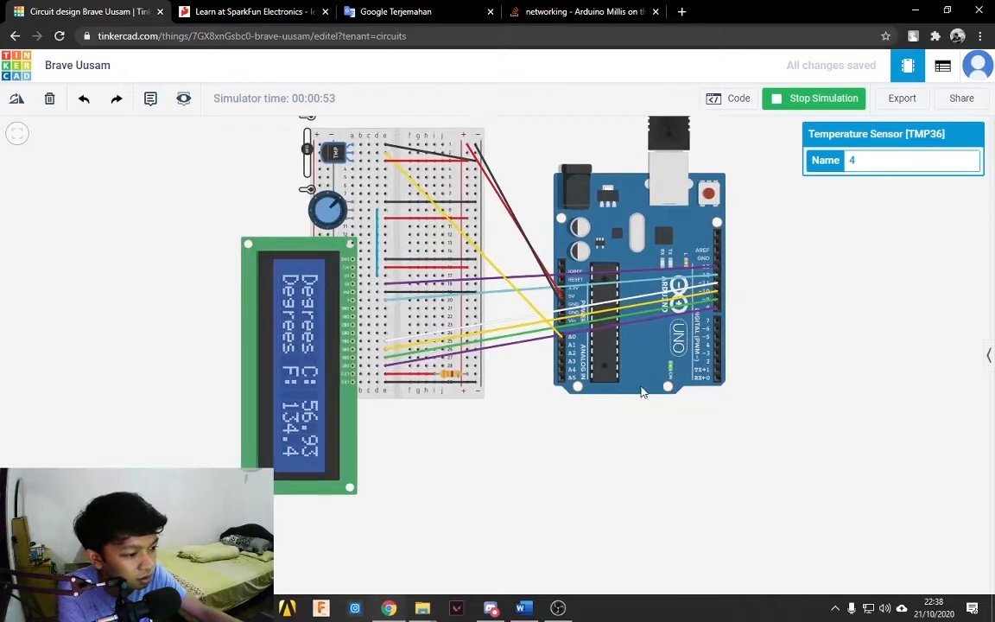
scroll(708, 406, "down", 2)
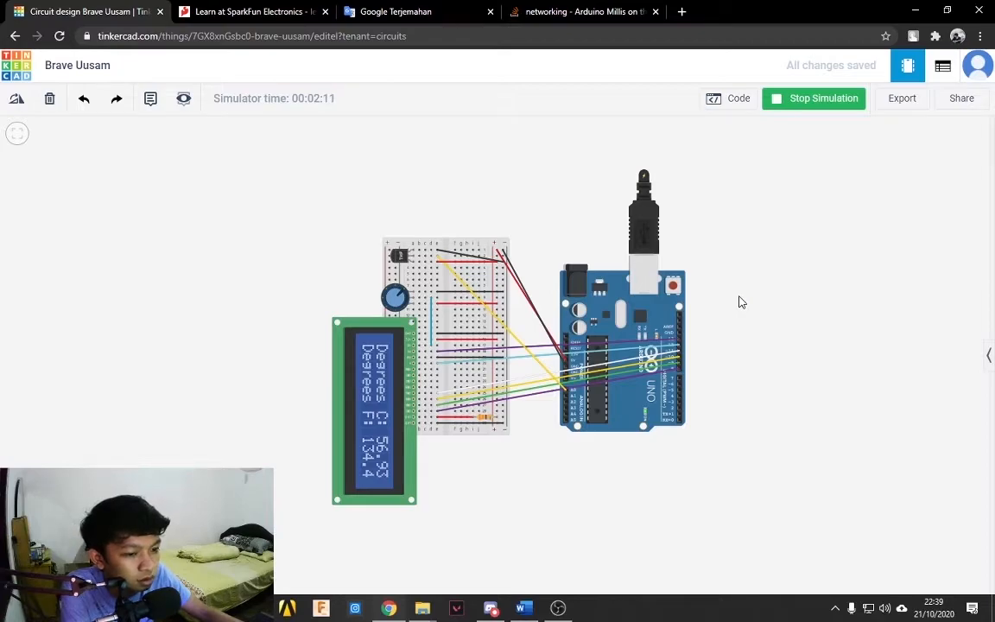
scroll(721, 377, "down", 1)
scroll(725, 380, "up", 2)
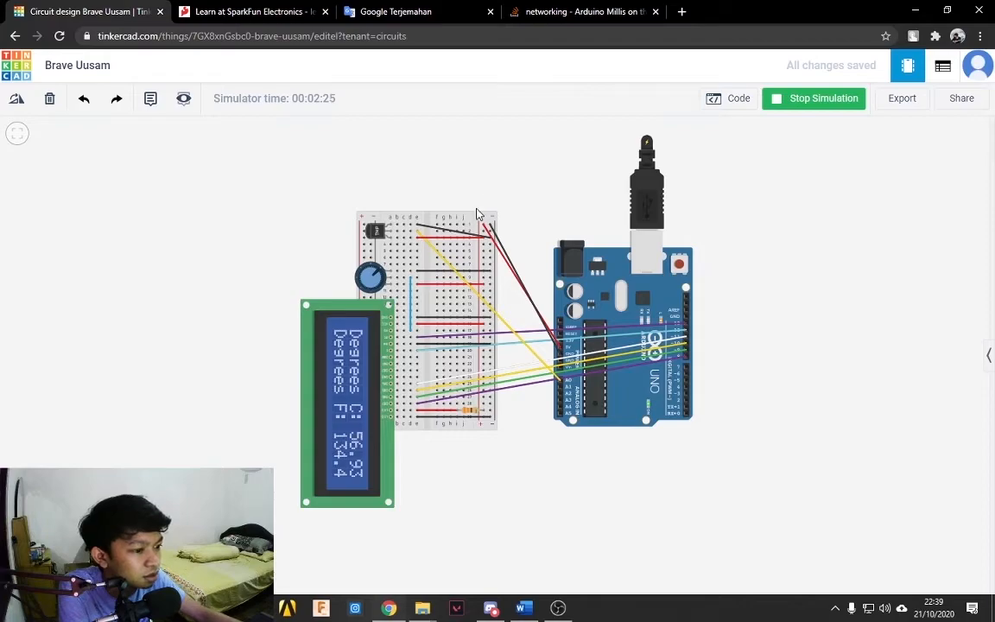
scroll(418, 218, "down", 1)
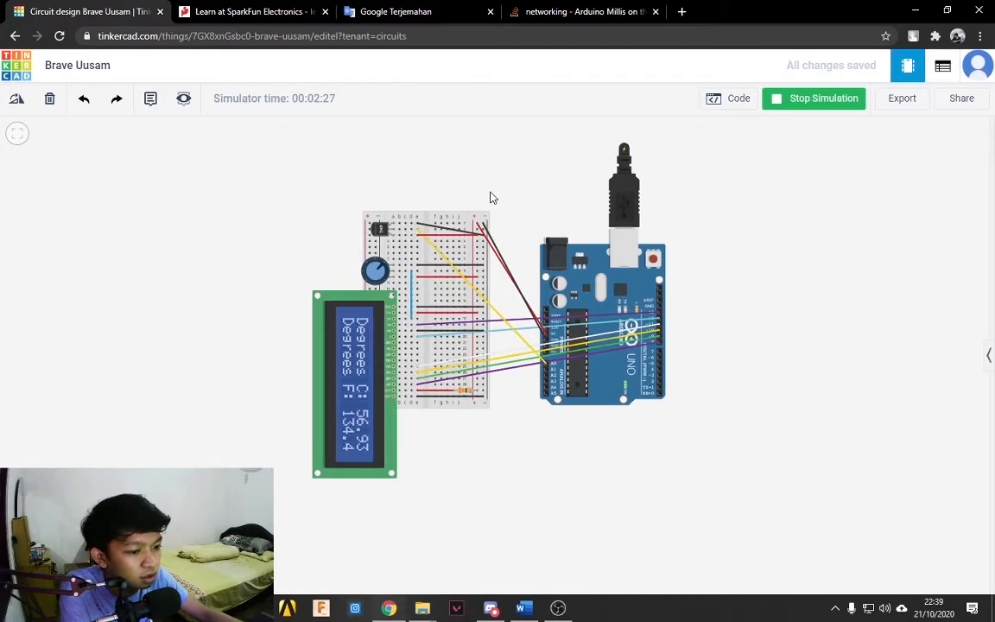
scroll(491, 194, "up", 1)
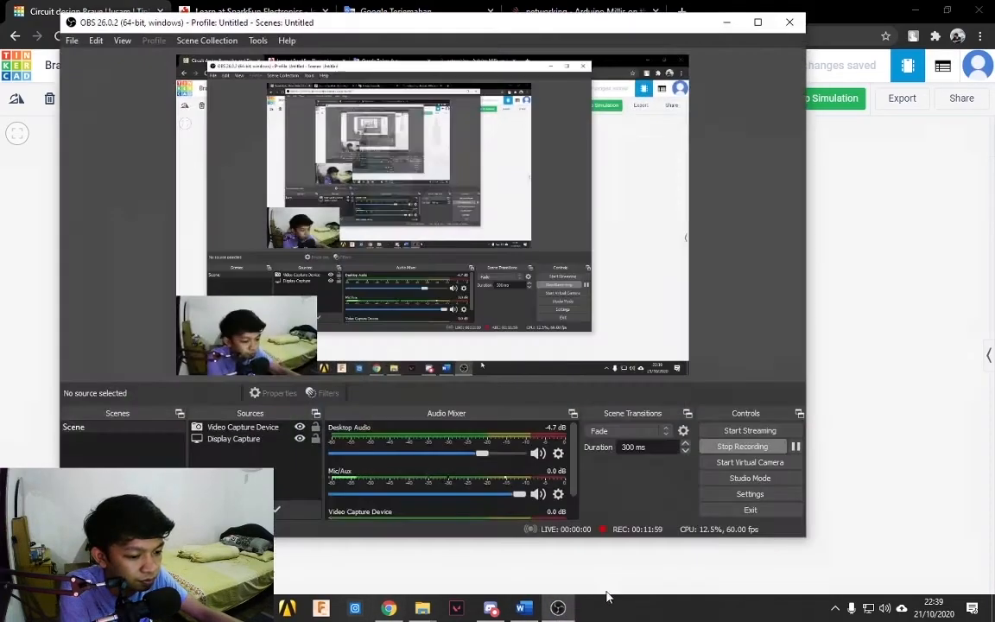